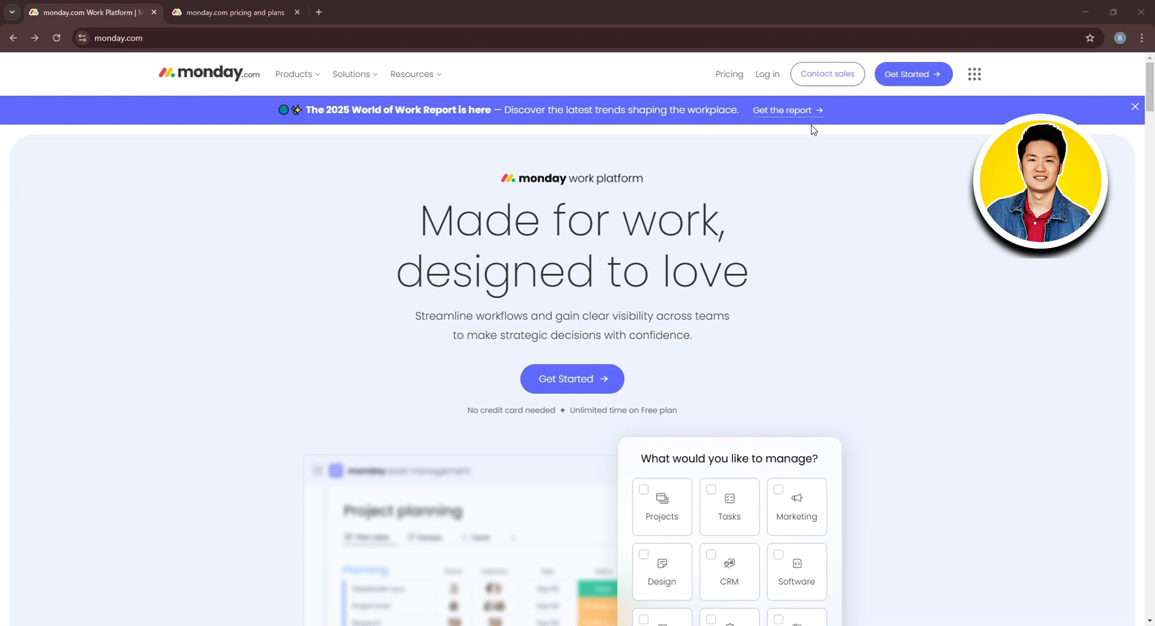
# Glance over the Products menu, then switch to the monday.com pricing and plans tab.
pyautogui.click(309, 76)
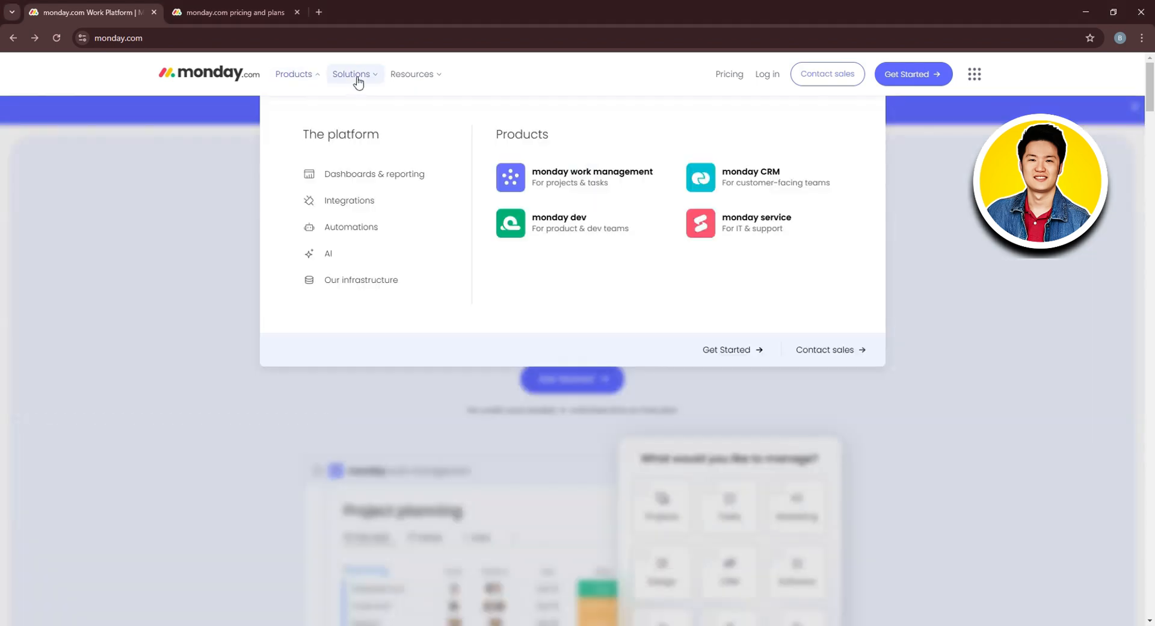
pyautogui.moveTo(431, 77)
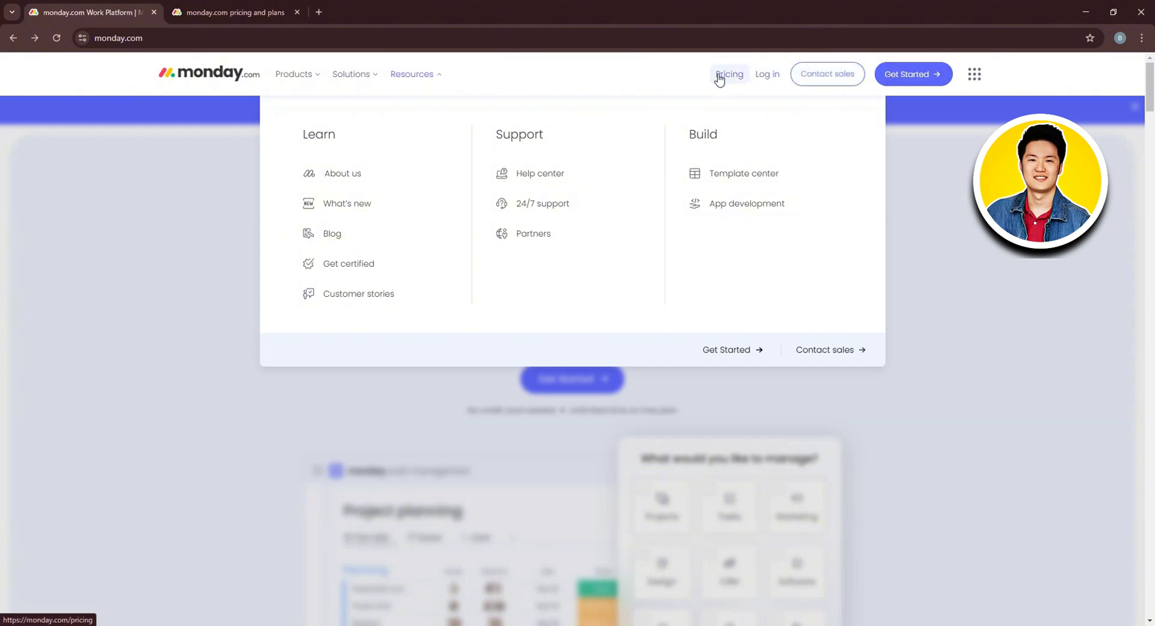
pyautogui.click(235, 12)
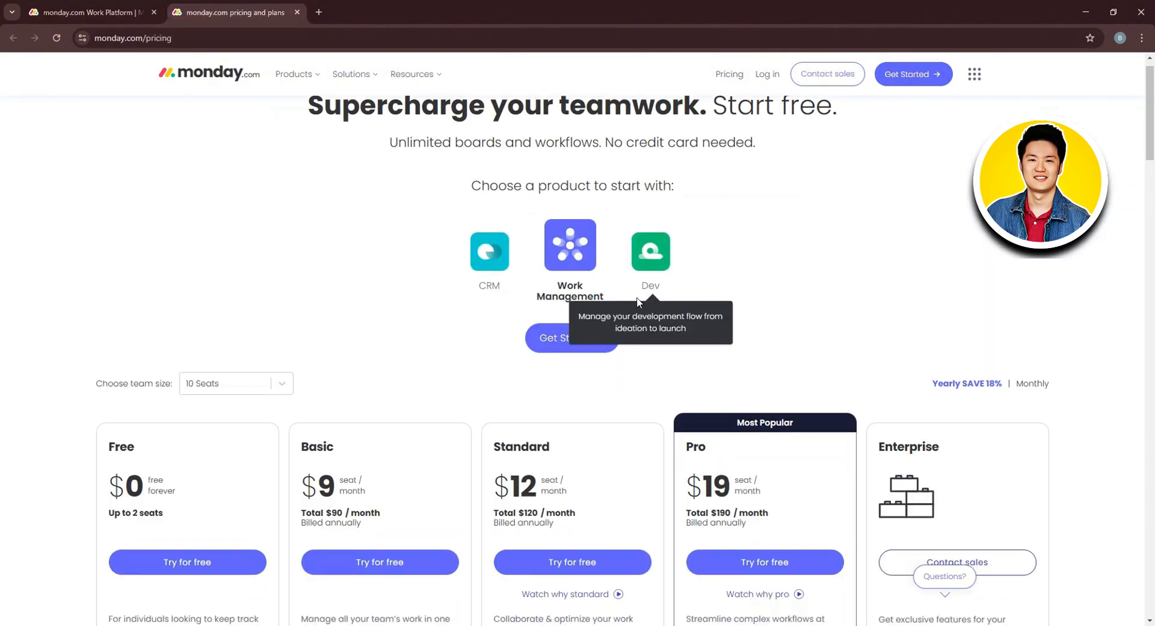
# Scroll through the Free, Basic, Standard, Pro and Enterprise plan cards, then return to the homepage tab.
pyautogui.scroll(-4, 627, 315)
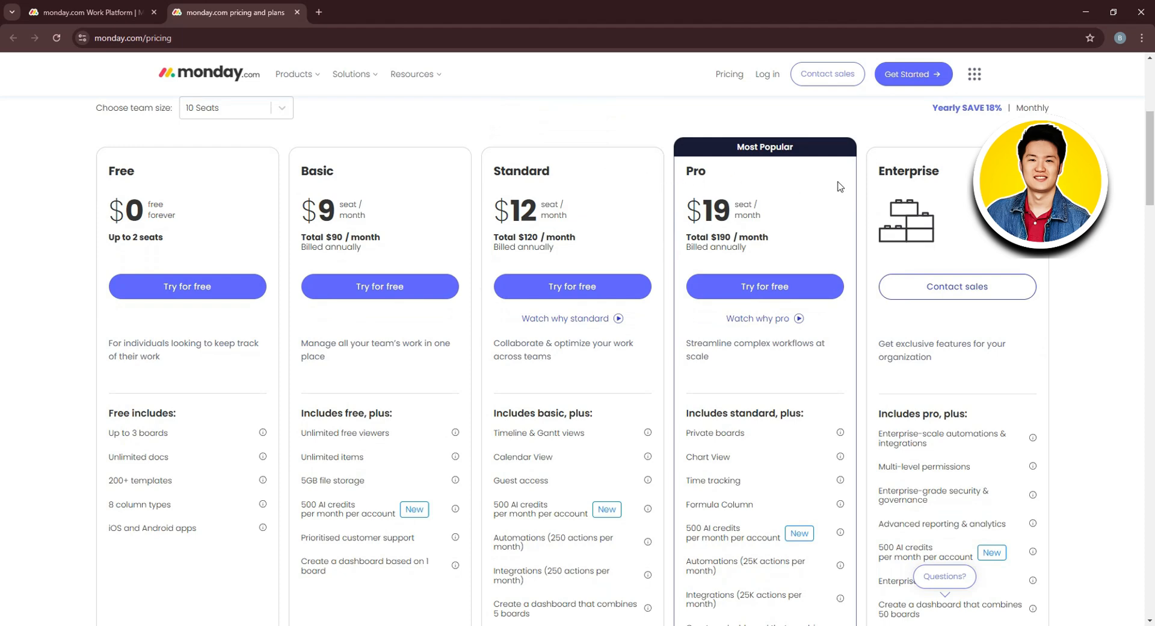
pyautogui.scroll(-2, 1140, 220)
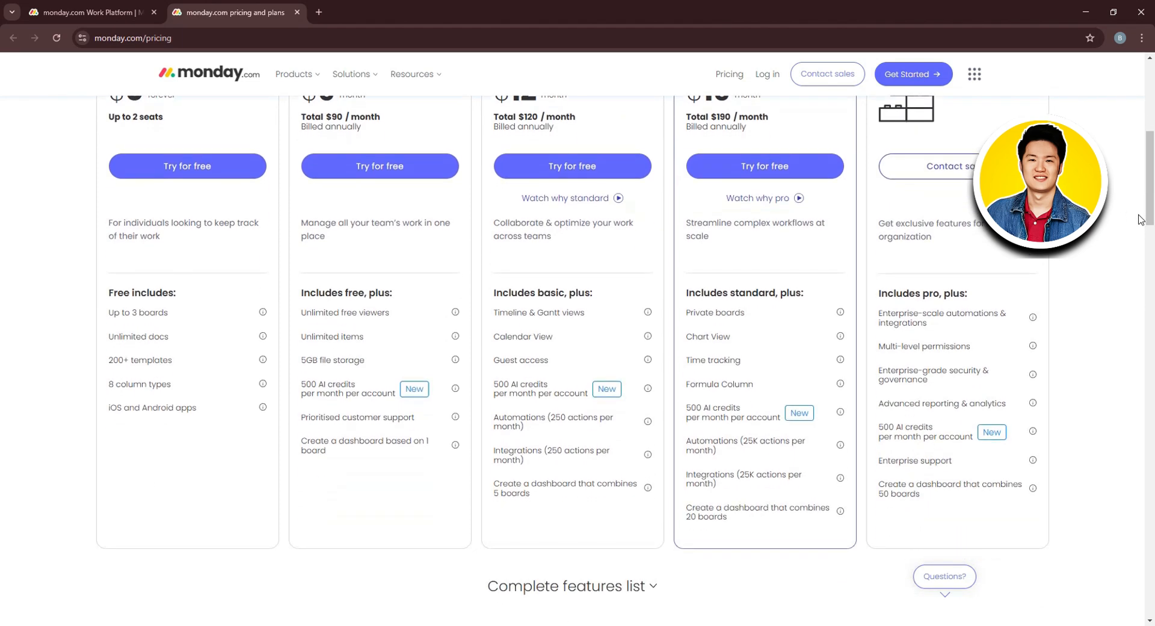
pyautogui.scroll(7, 1139, 219)
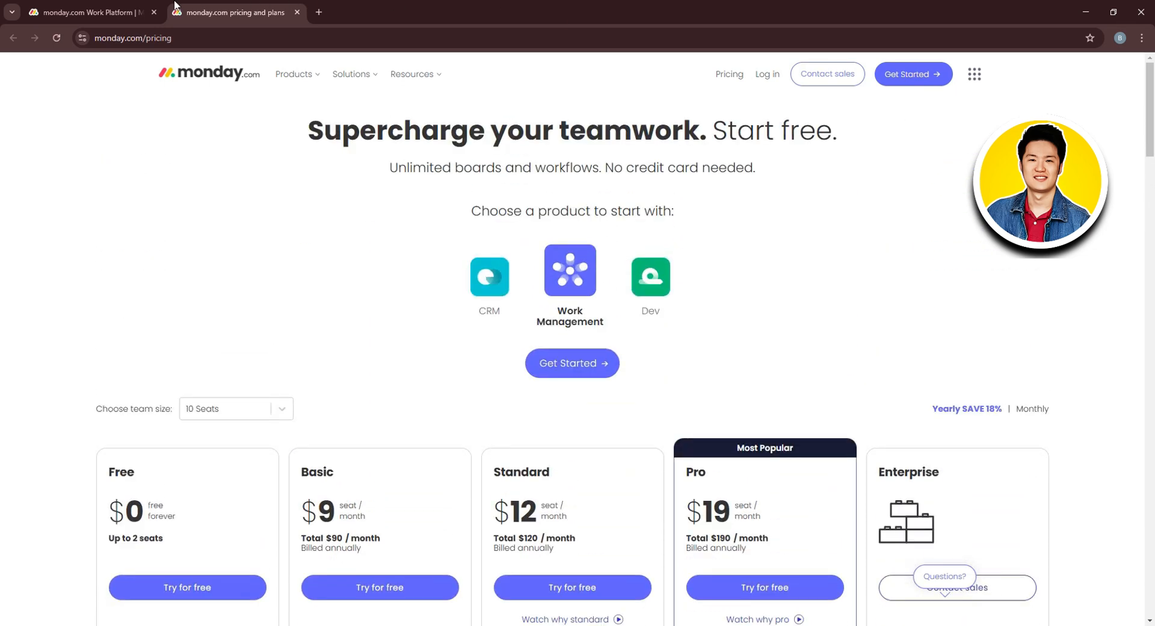
pyautogui.click(136, 7)
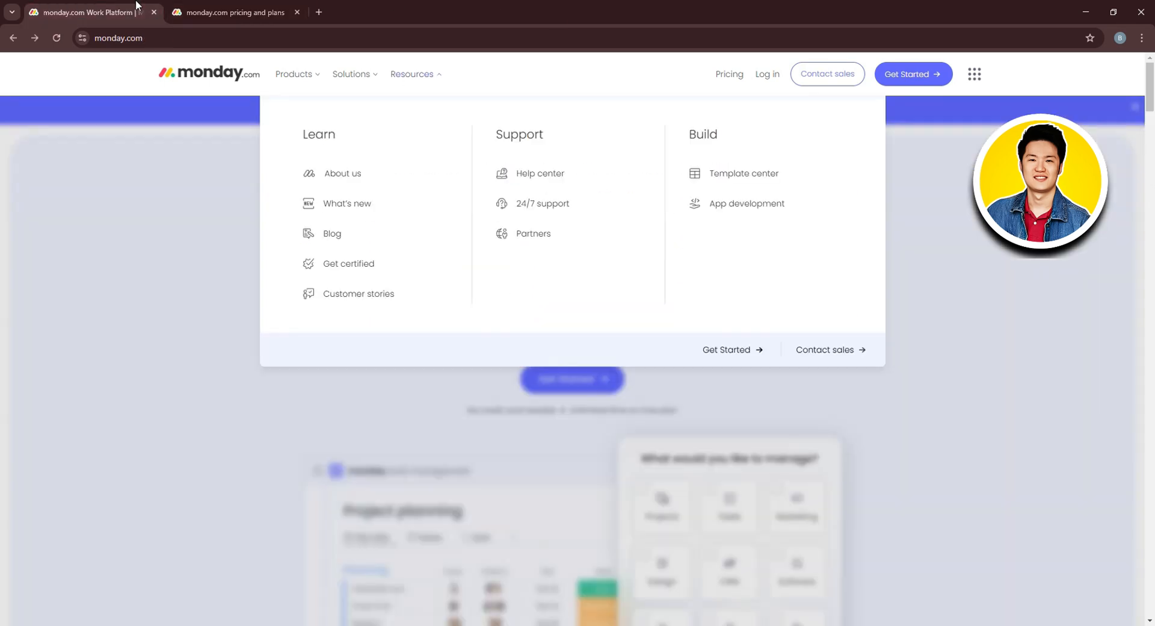
# Open the monday CRM product page from the Products menu and choose Get Started.
pyautogui.click(296, 79)
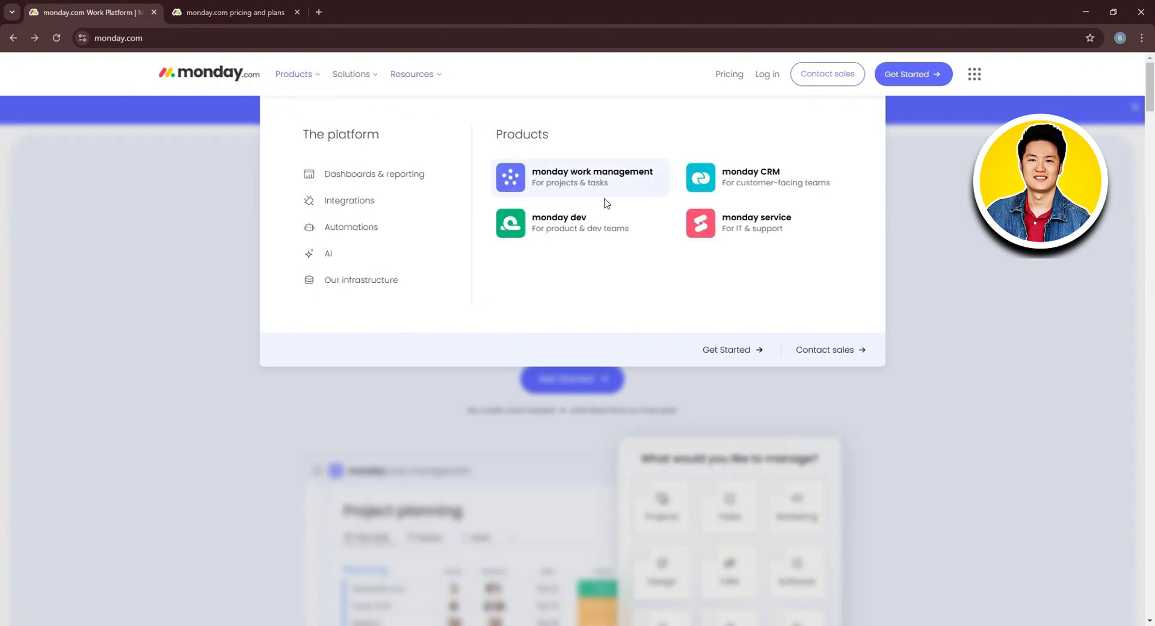
pyautogui.click(775, 179)
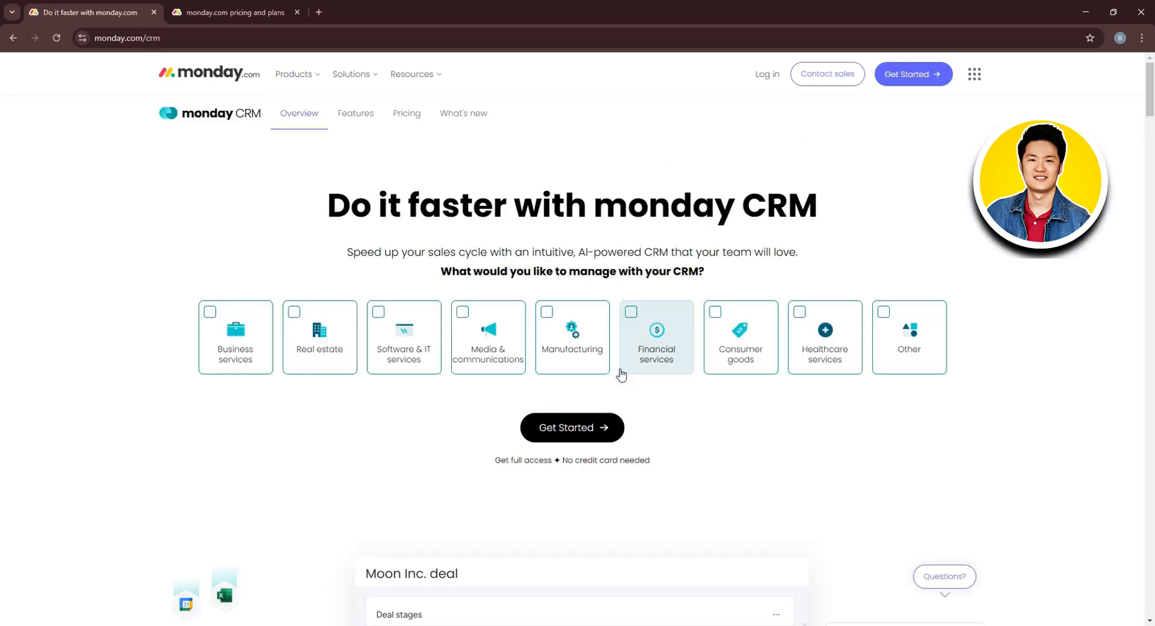
pyautogui.click(575, 433)
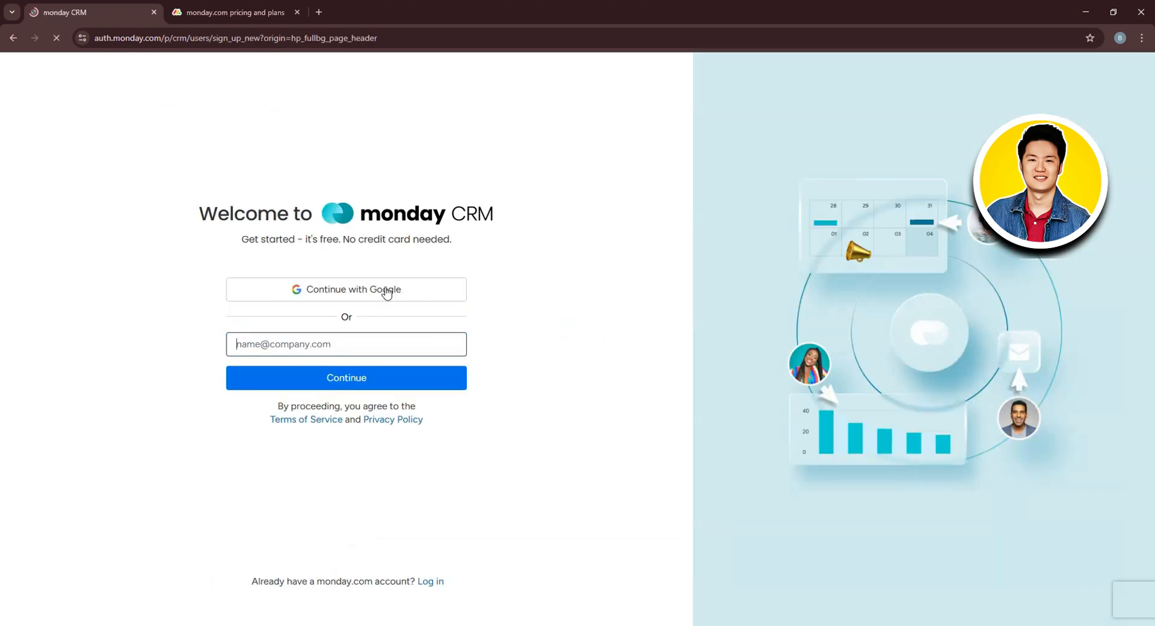
# Sign up through Continue with Google, choosing the Google account and allowing access.
pyautogui.click(341, 292)
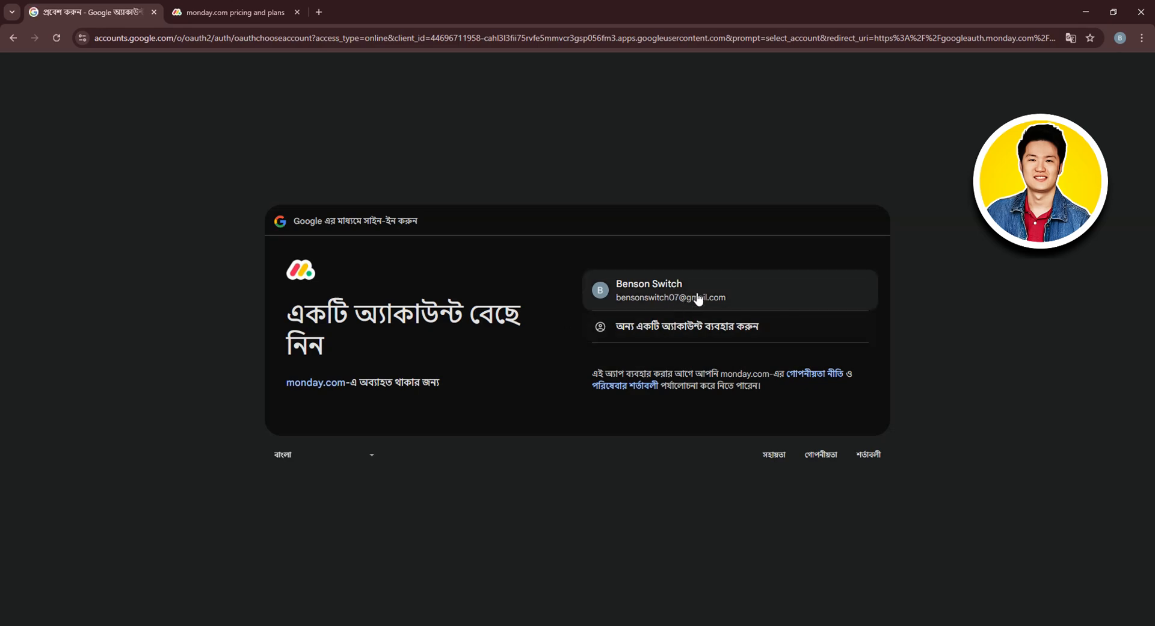
pyautogui.click(697, 293)
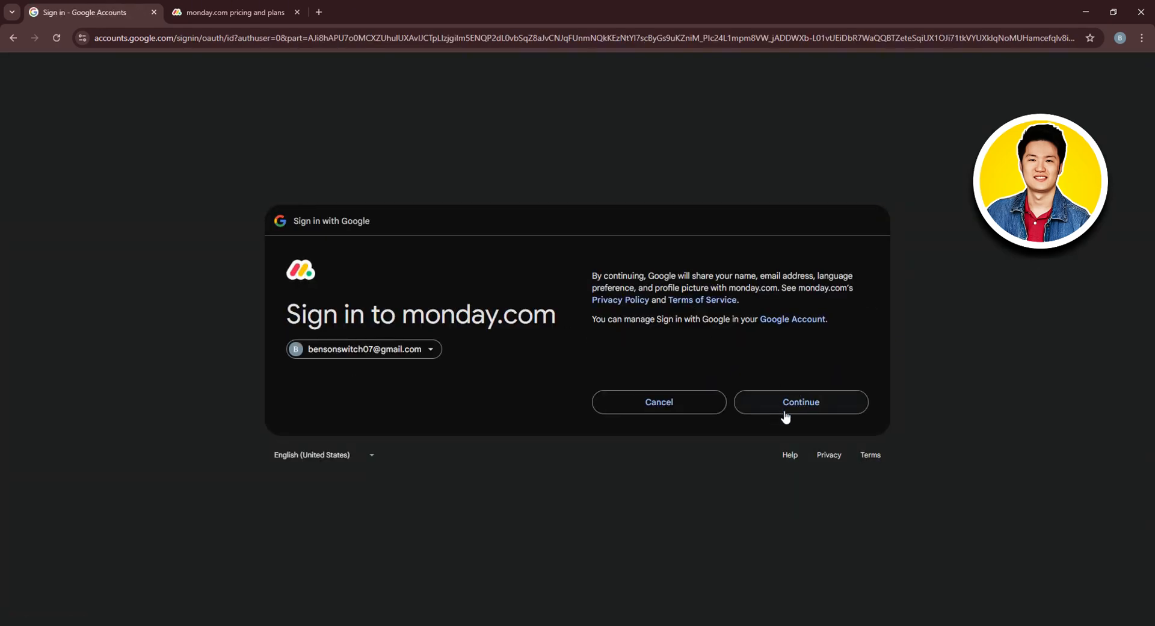
pyautogui.click(781, 412)
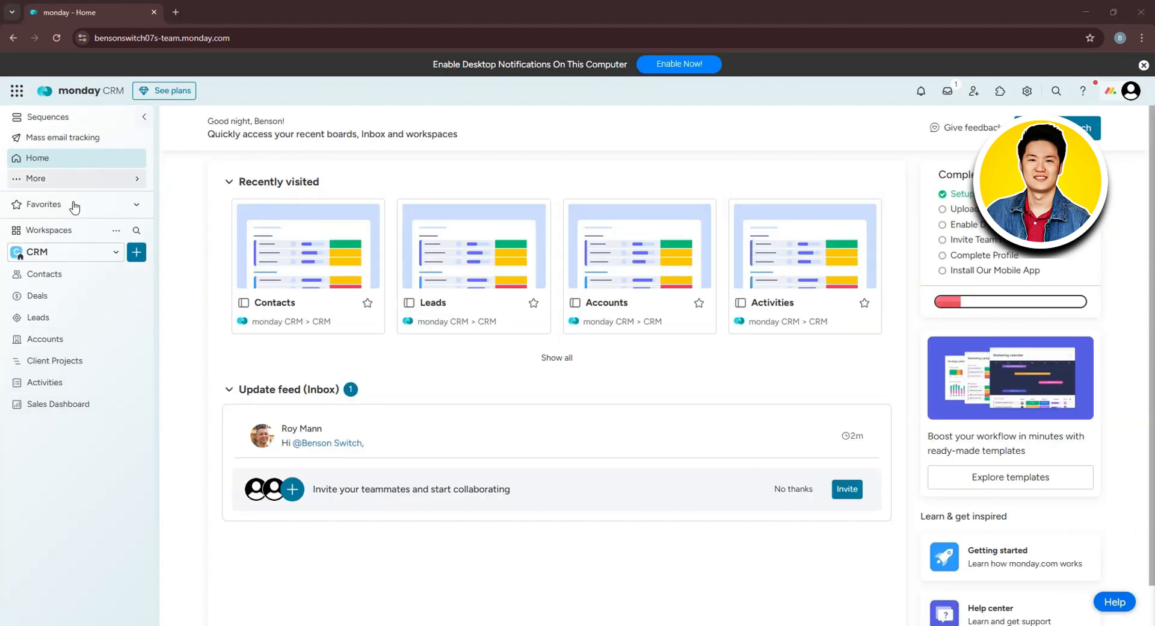
pyautogui.click(90, 120)
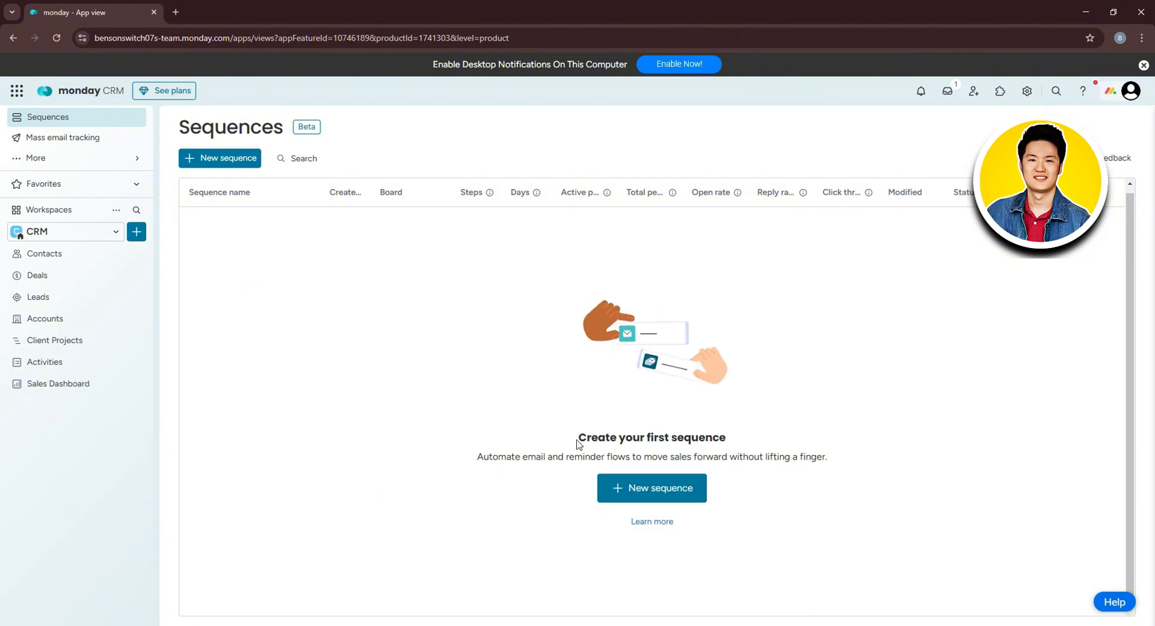
pyautogui.click(656, 487)
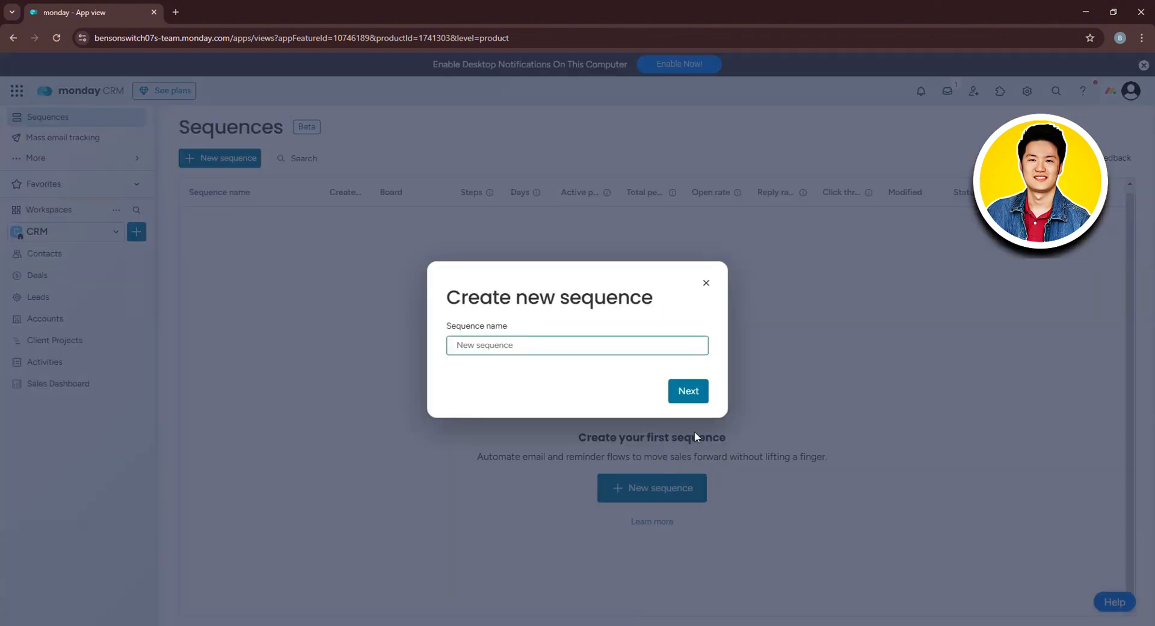
pyautogui.click(705, 283)
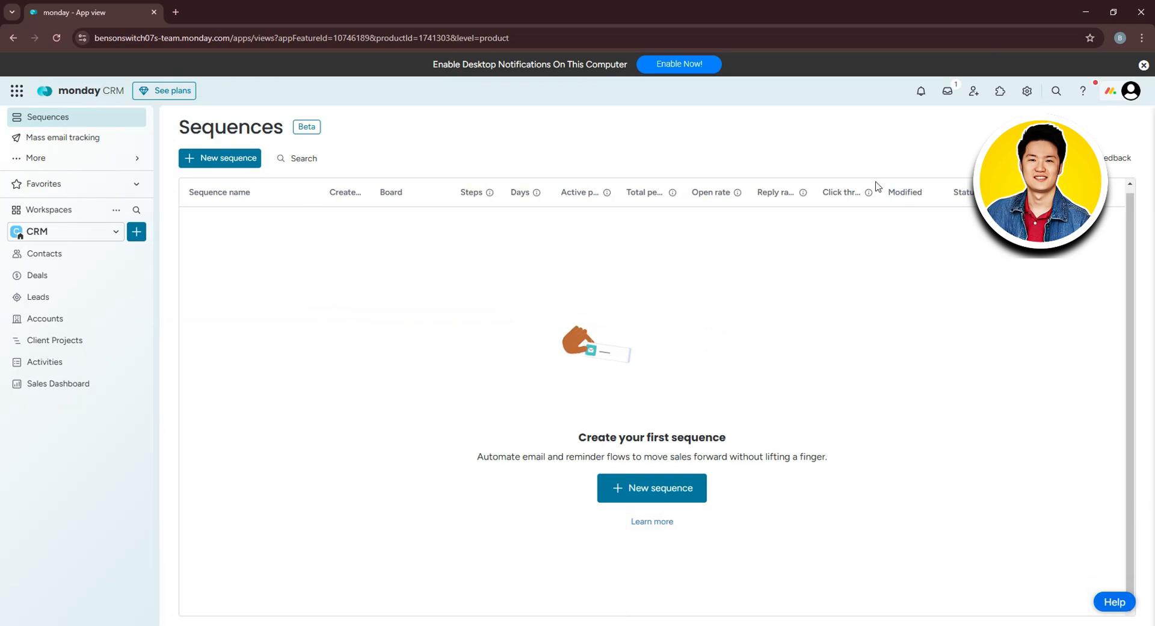
pyautogui.click(64, 140)
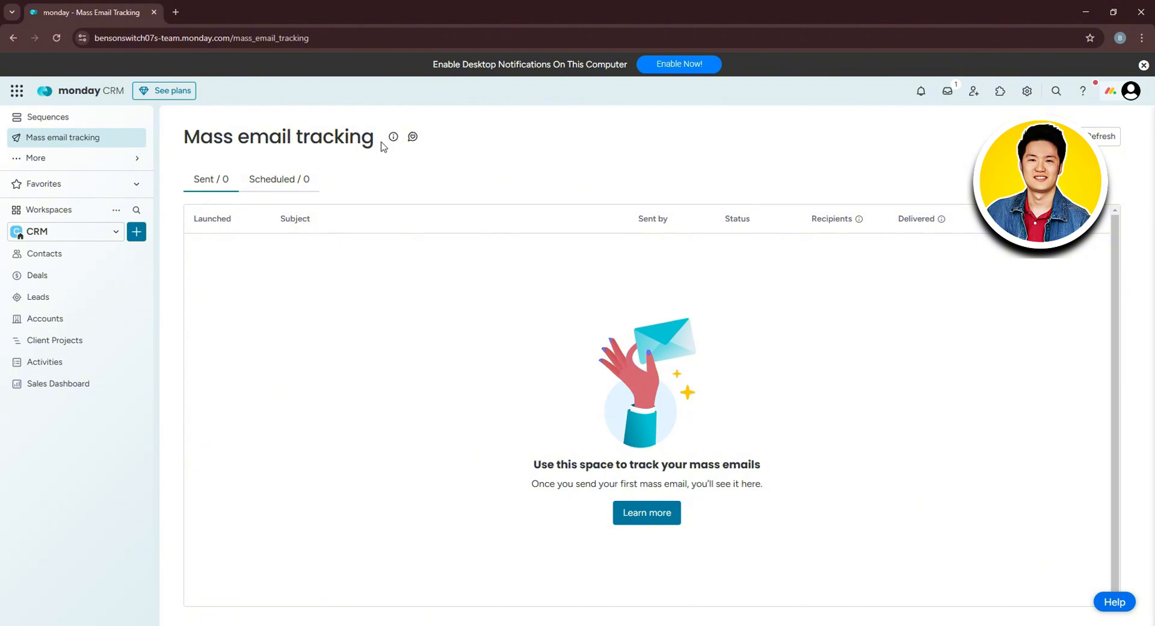
pyautogui.click(43, 158)
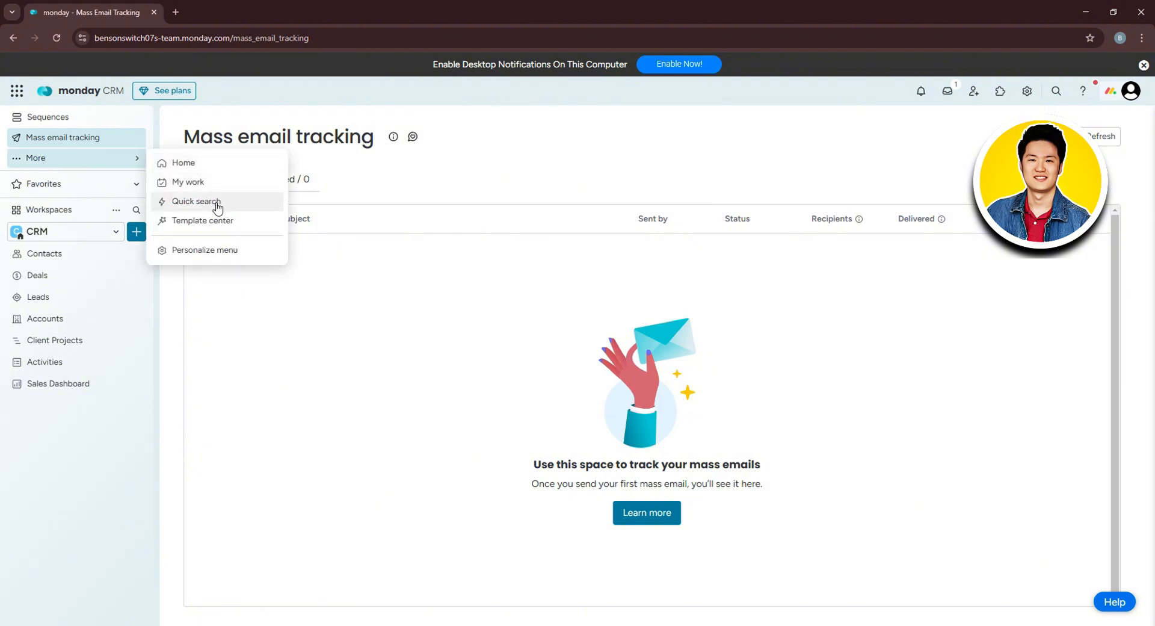
pyautogui.click(218, 174)
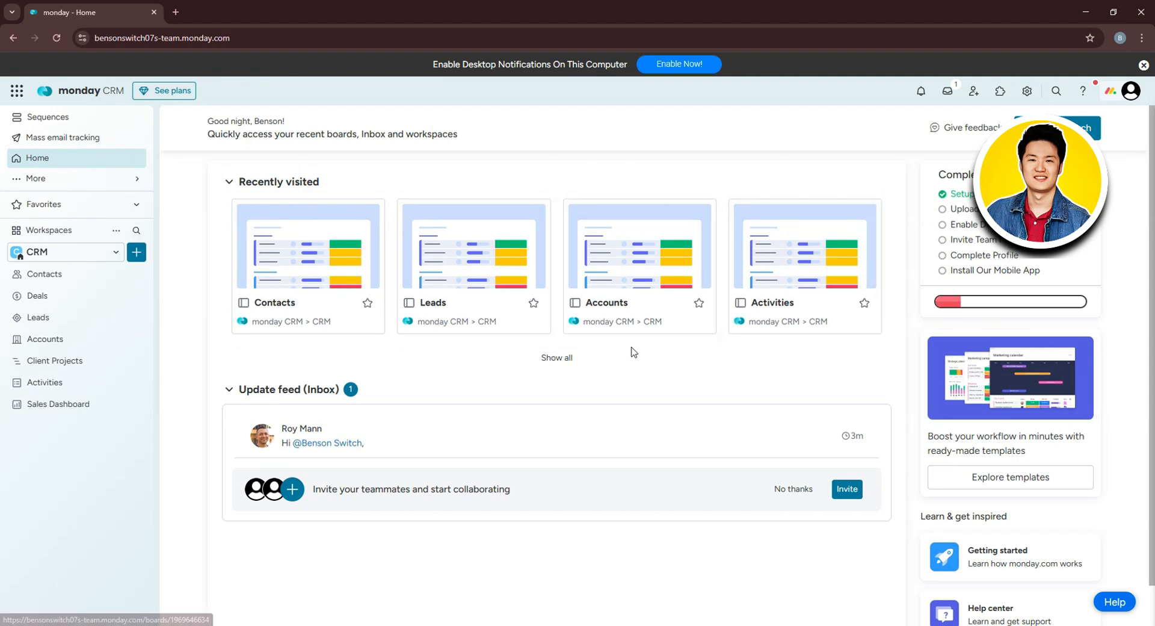
pyautogui.scroll(-1, 332, 365)
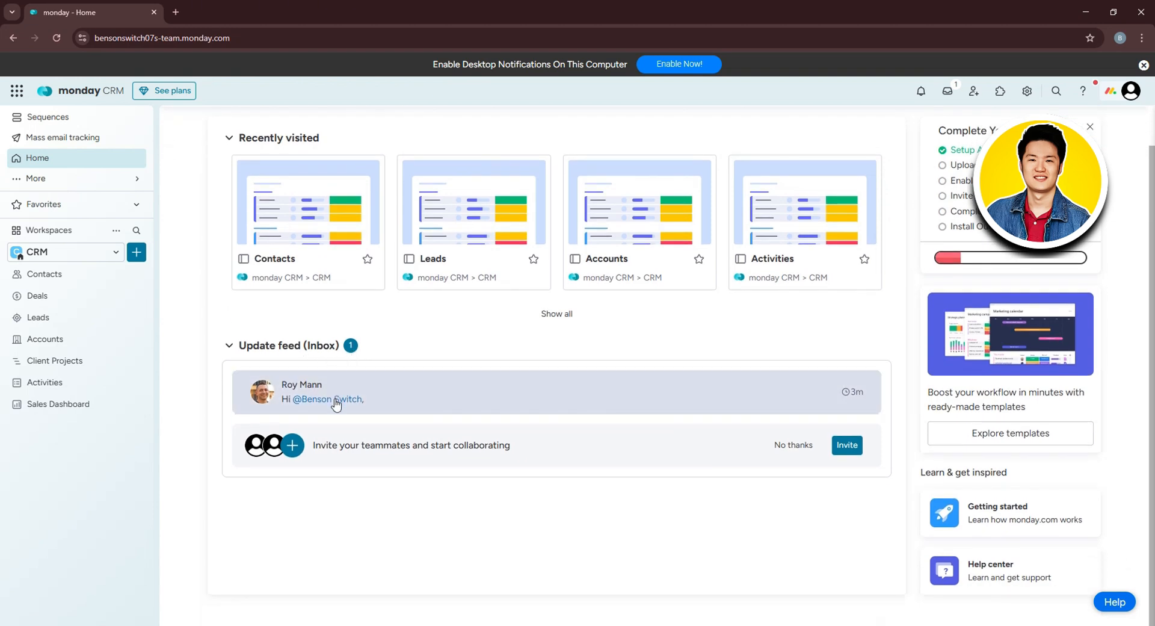
pyautogui.scroll(1, 398, 437)
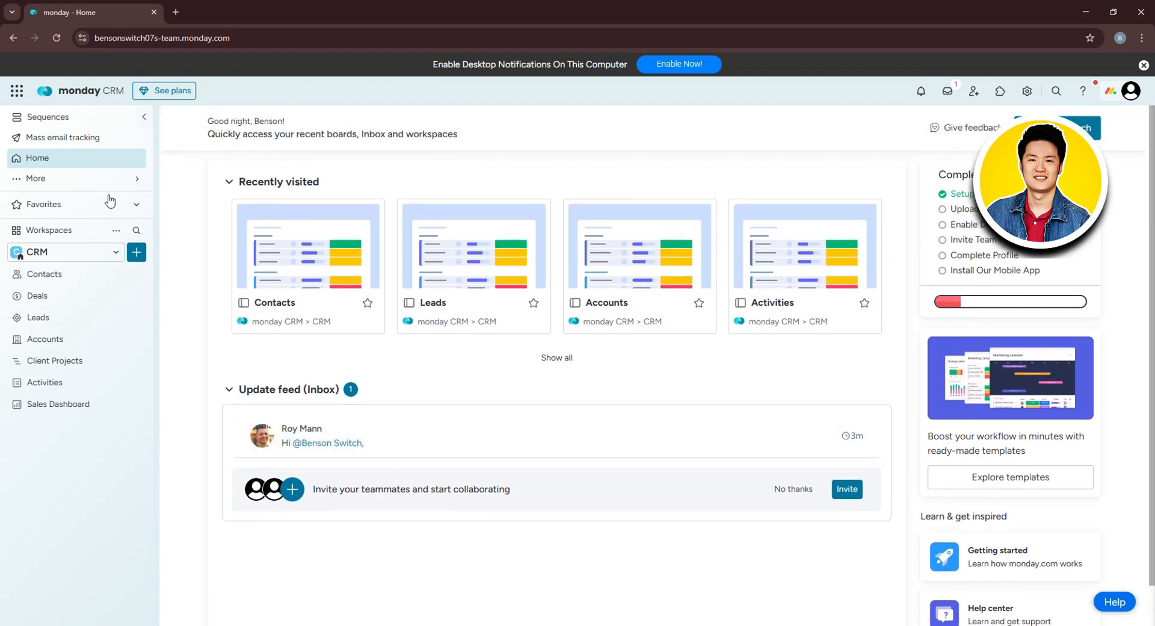
# Open My Work from the More list and dismiss its welcome message.
pyautogui.click(134, 179)
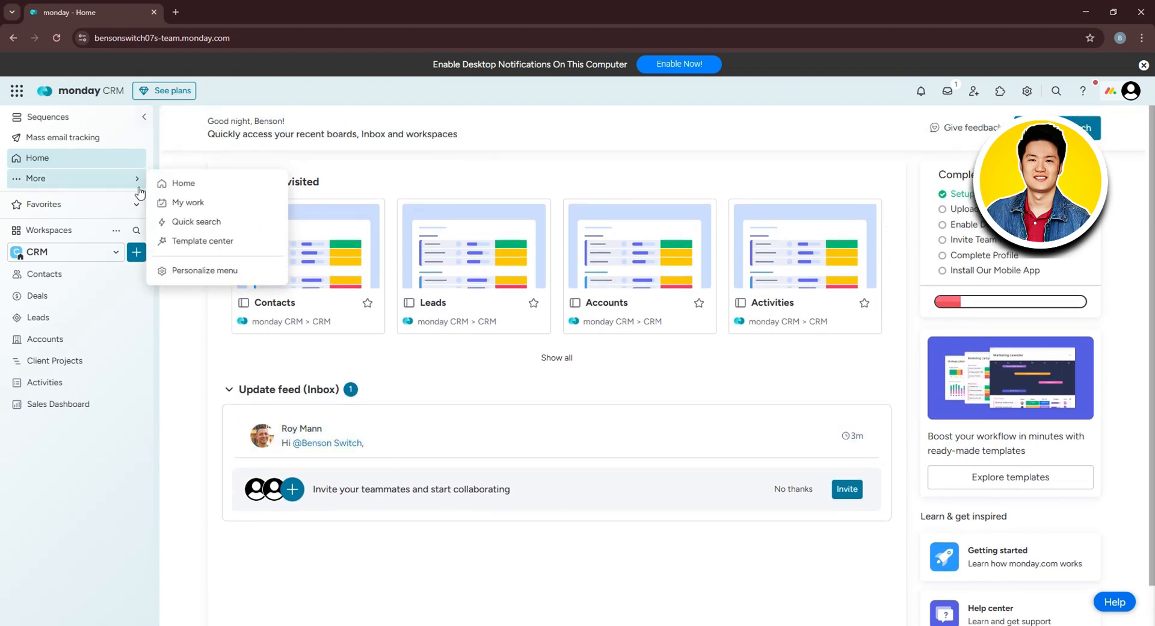
pyautogui.click(188, 203)
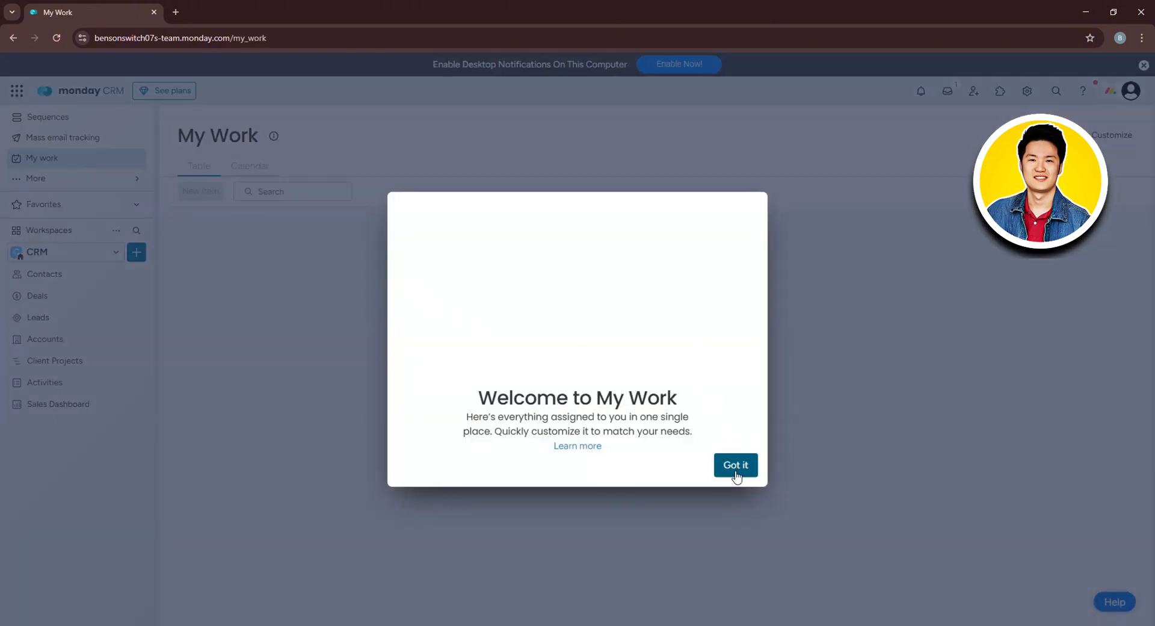
pyautogui.click(736, 465)
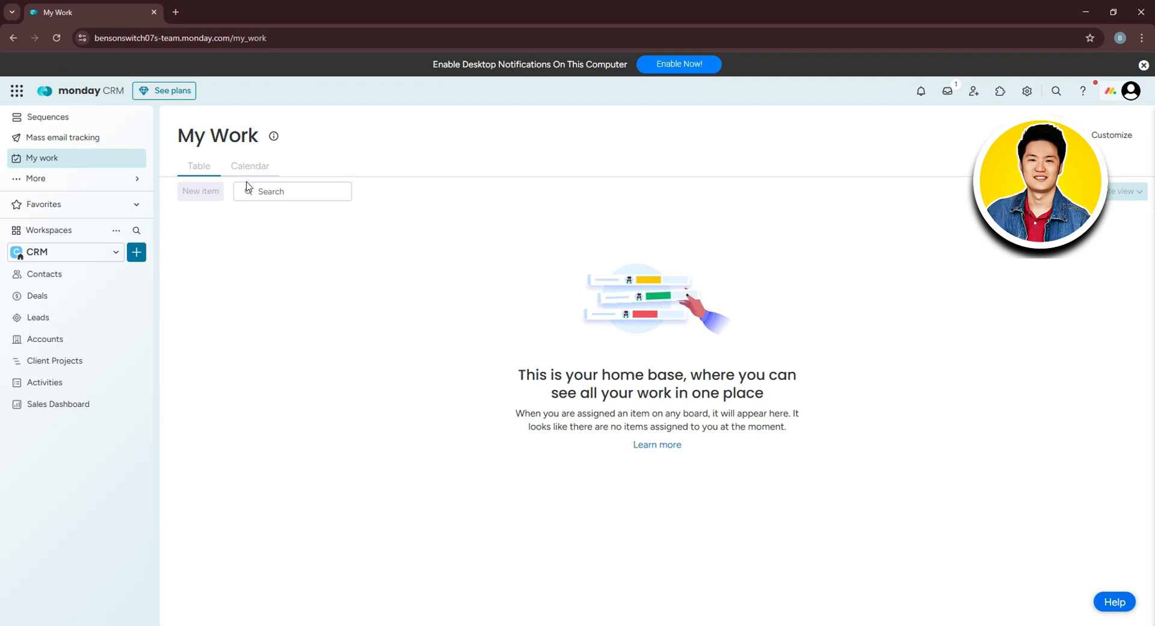
pyautogui.click(288, 192)
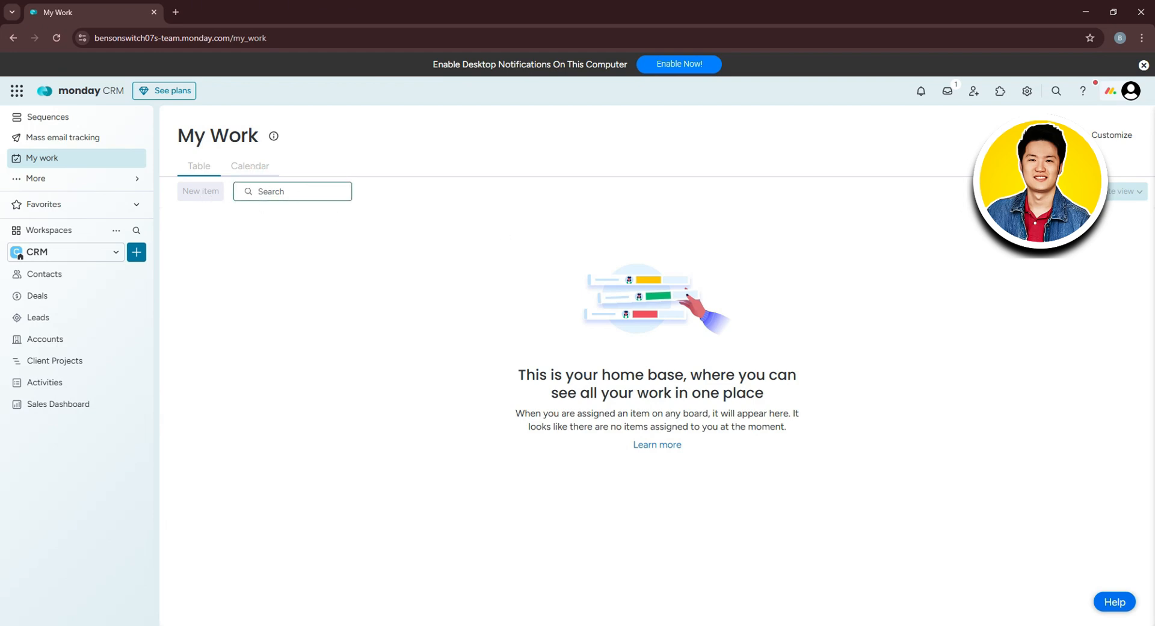
# Inspect the Customize panel's People, Boards, Date Column and Priority Column settings.
pyautogui.click(1112, 134)
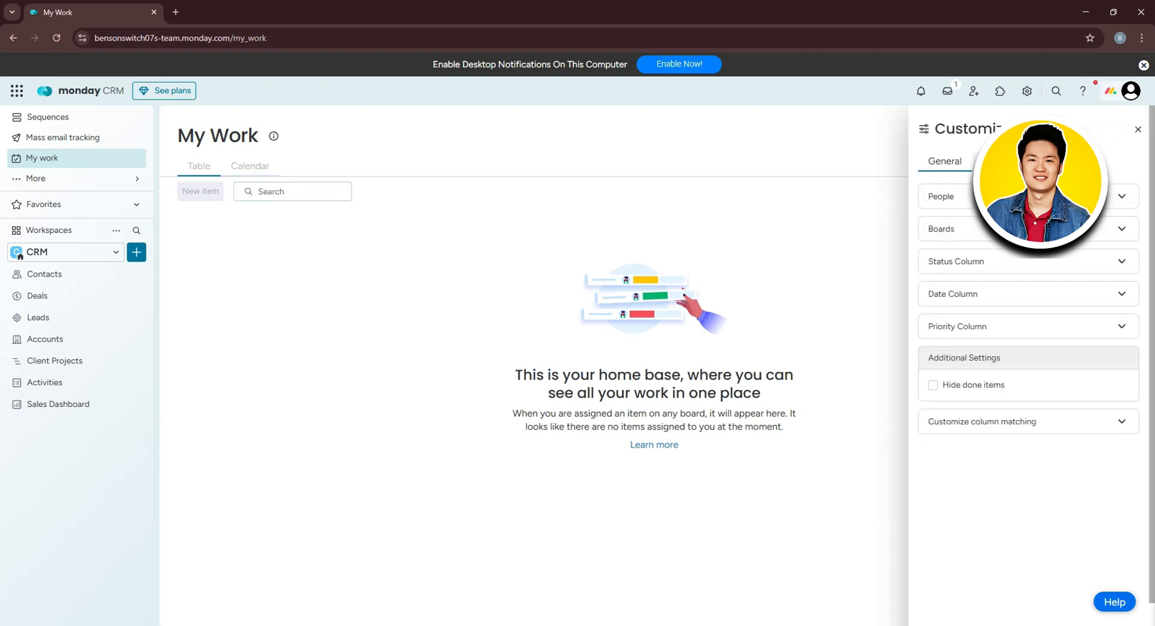
pyautogui.click(999, 196)
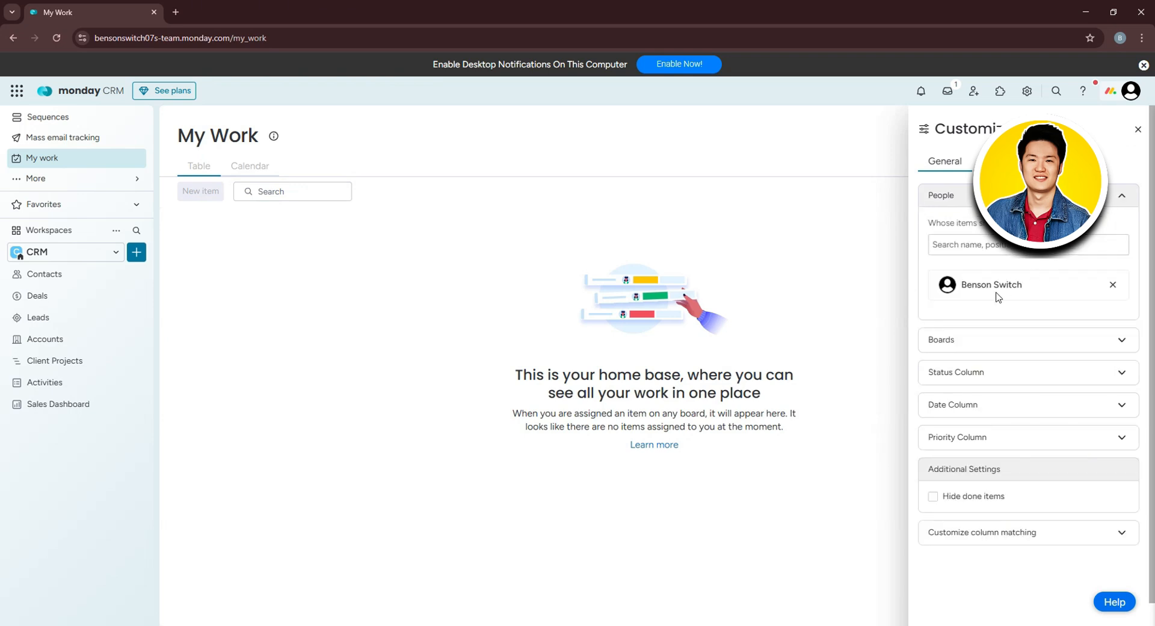
pyautogui.click(999, 196)
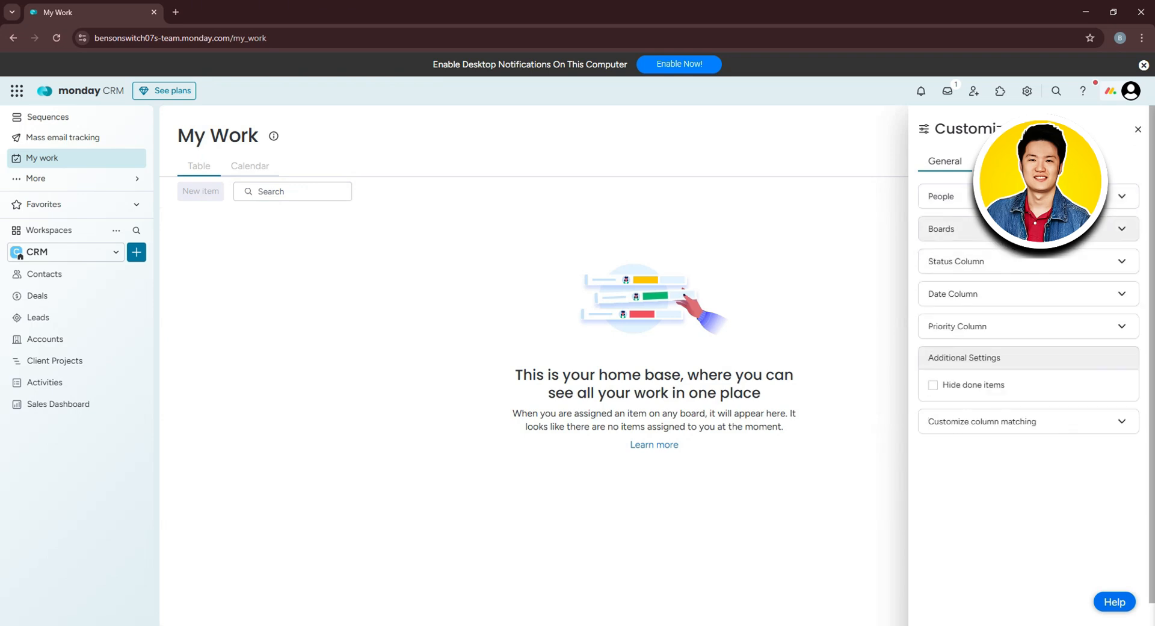
pyautogui.click(999, 228)
pyautogui.click(999, 228)
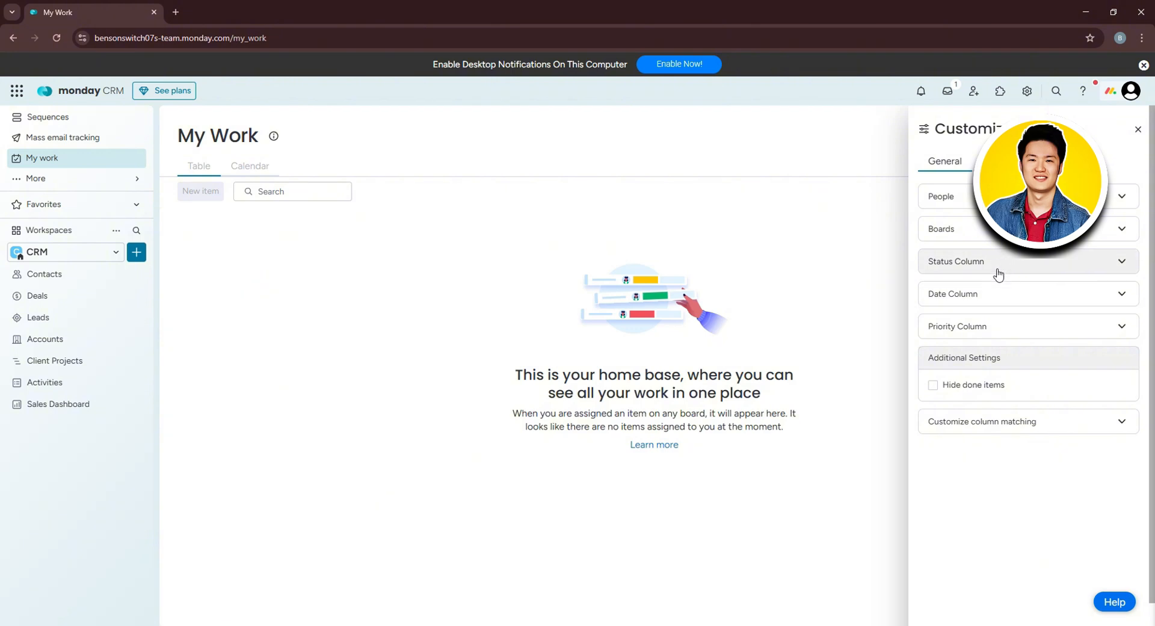
pyautogui.click(1019, 295)
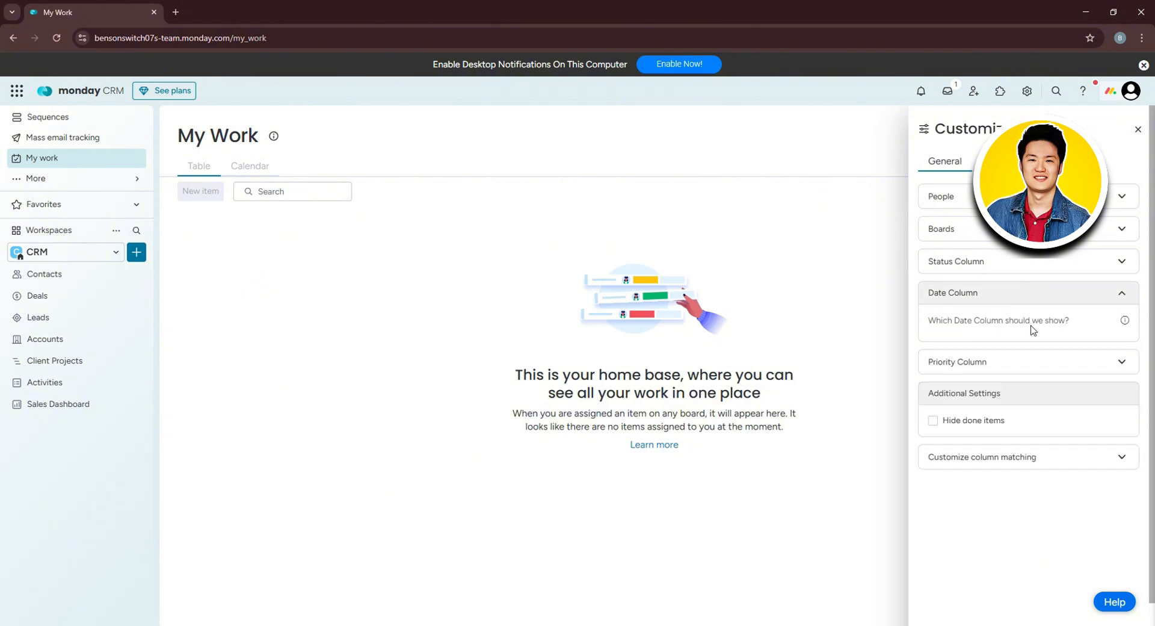
pyautogui.click(1021, 360)
pyautogui.scroll(-2, 1040, 380)
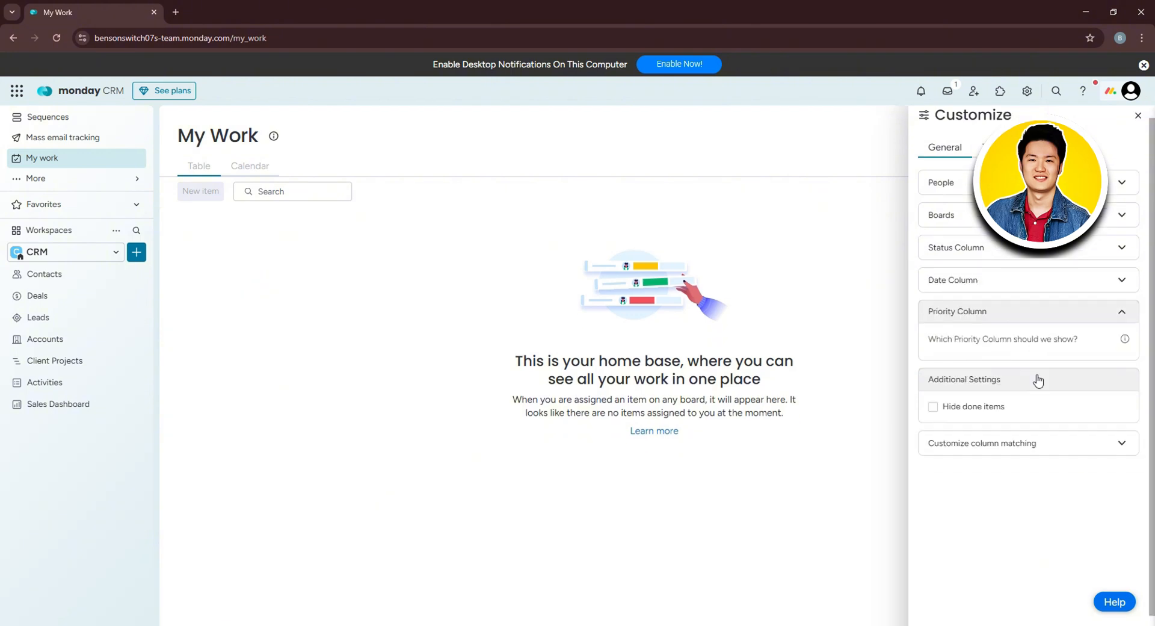
pyautogui.scroll(1, 494, 402)
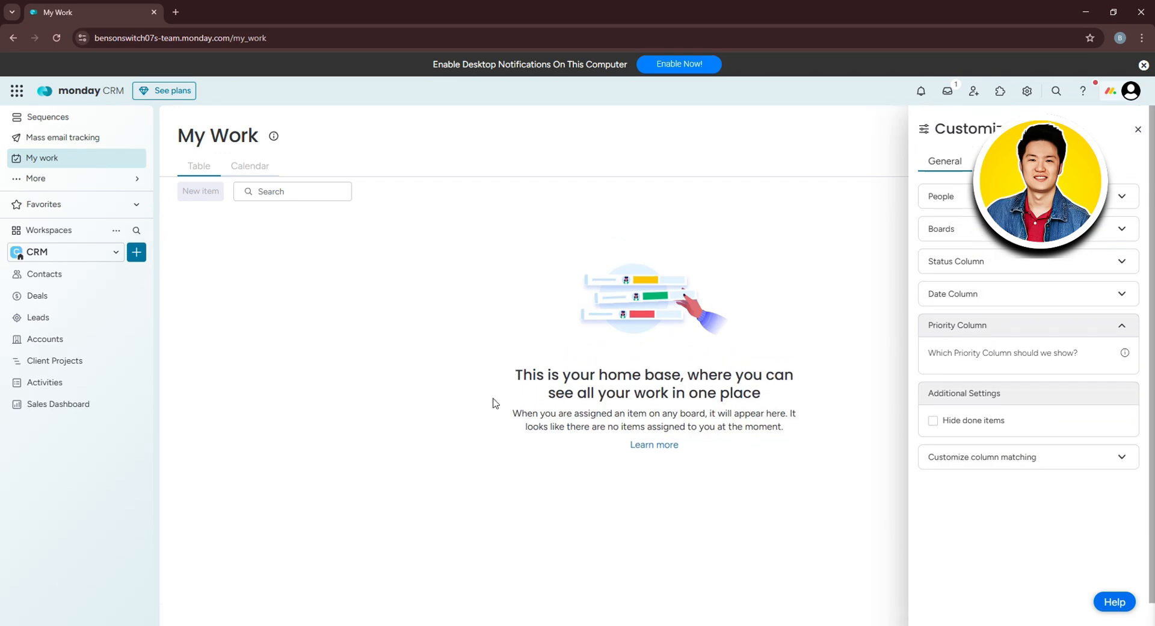
pyautogui.click(129, 179)
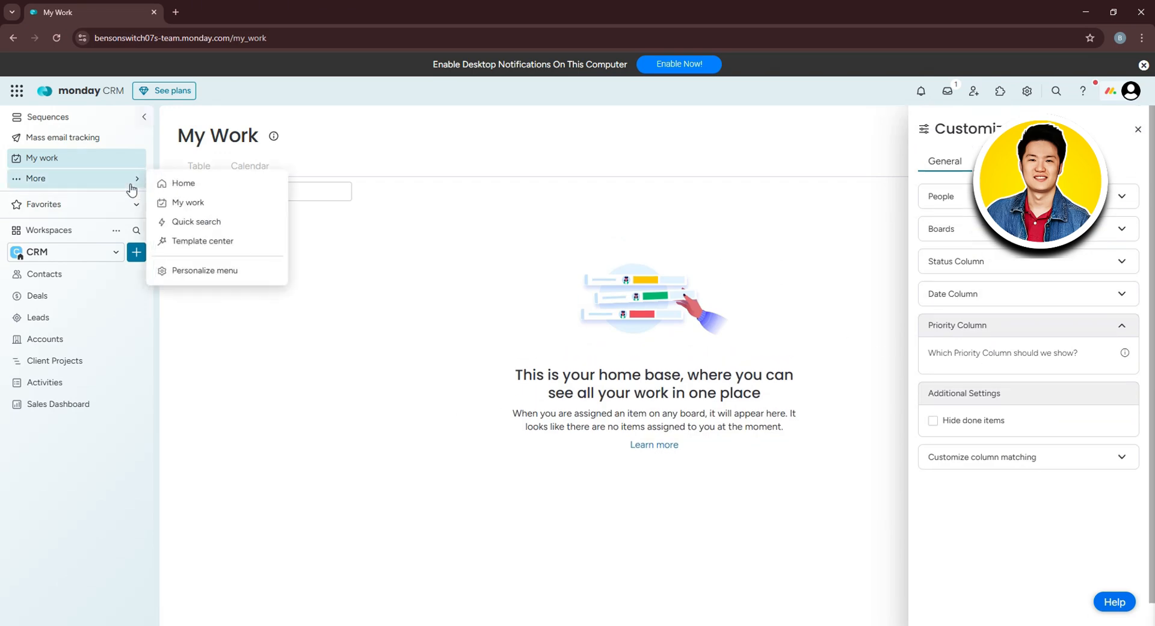
pyautogui.click(214, 221)
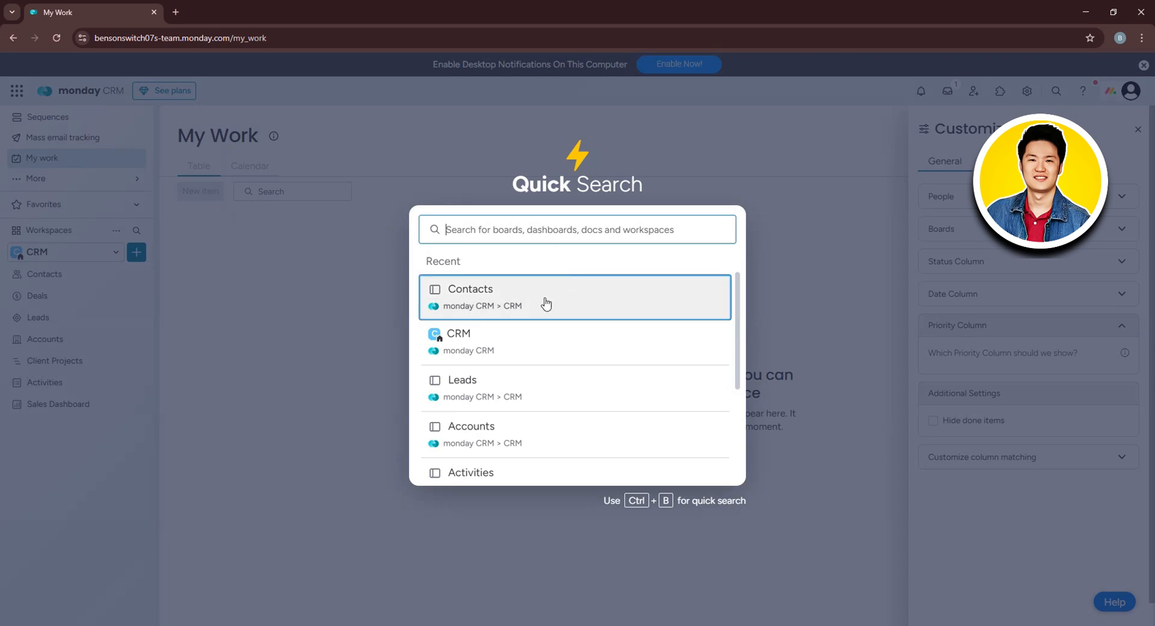
pyautogui.scroll(-3, 541, 337)
pyautogui.scroll(3, 533, 385)
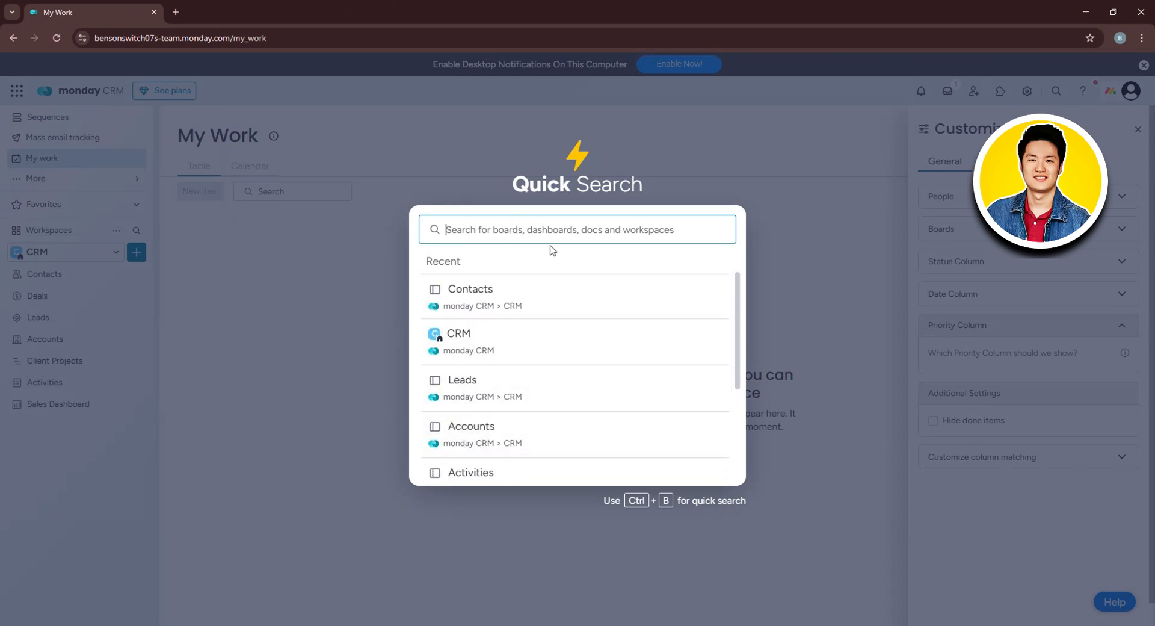
pyautogui.write('lea')
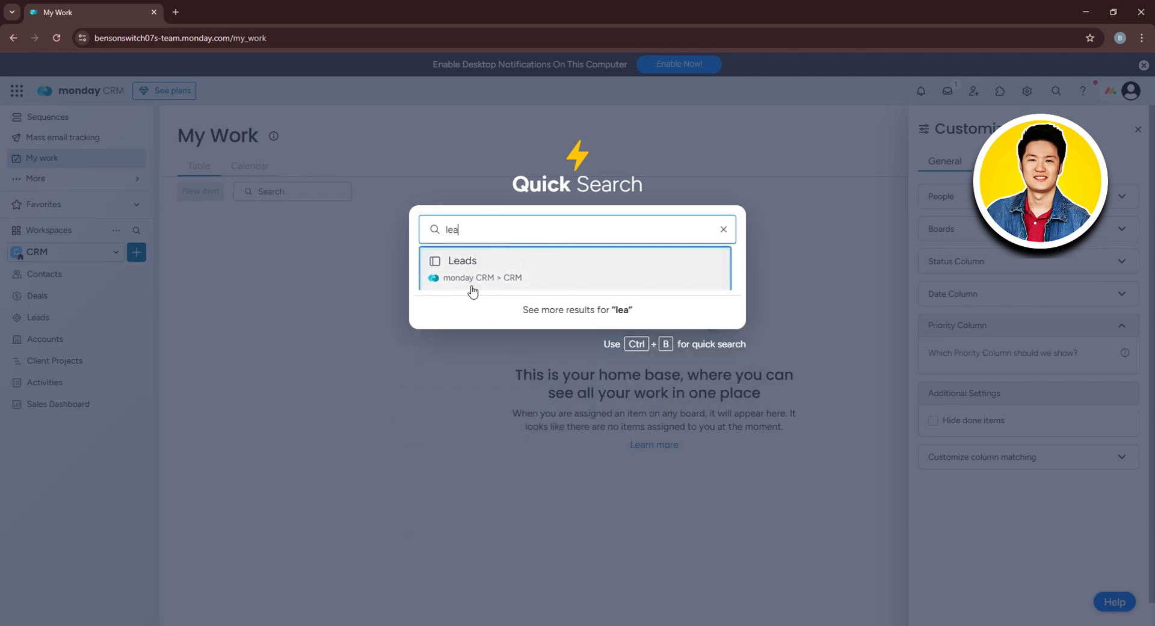
pyautogui.click(732, 229)
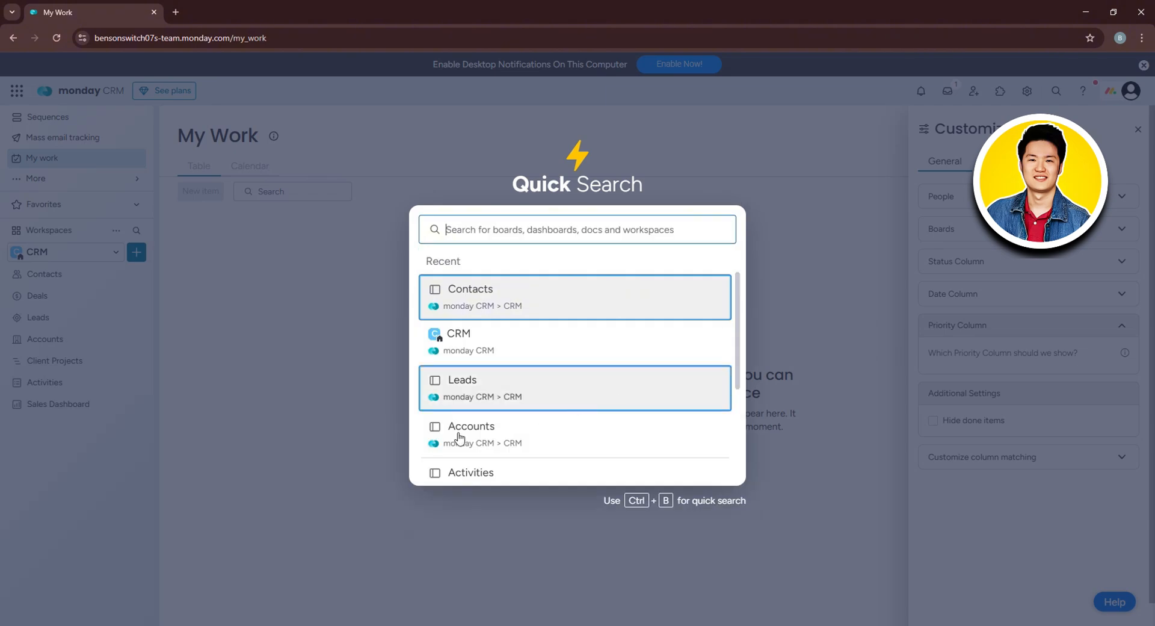
pyautogui.click(229, 393)
pyautogui.click(66, 179)
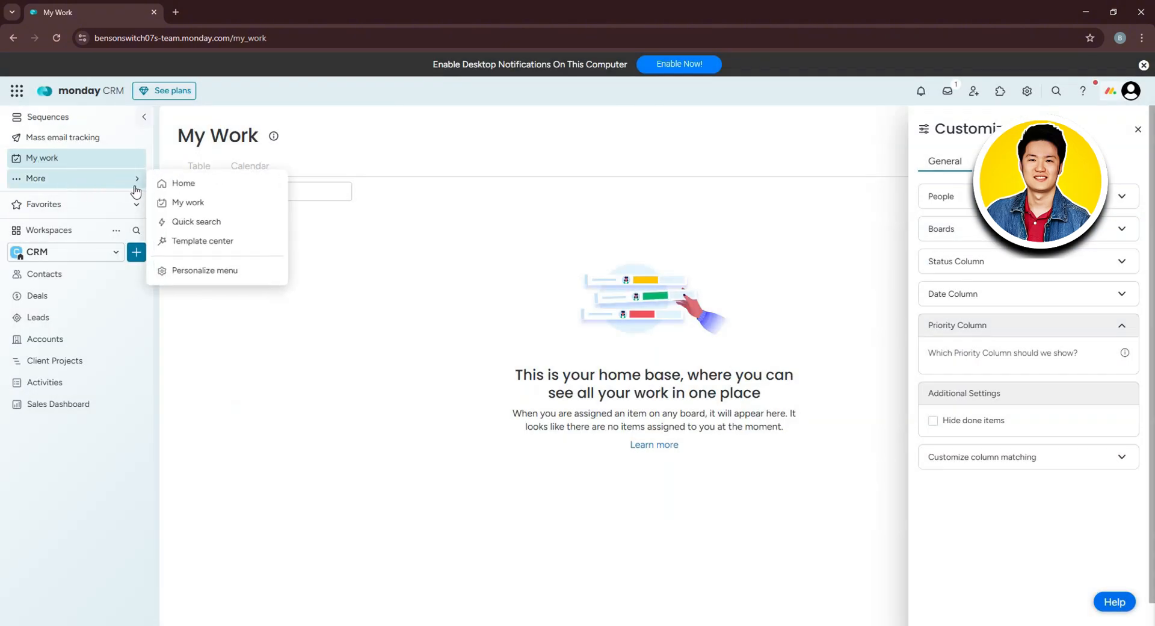
# Browse and close the Template center, then bring up the Personalize menu settings.
pyautogui.click(214, 241)
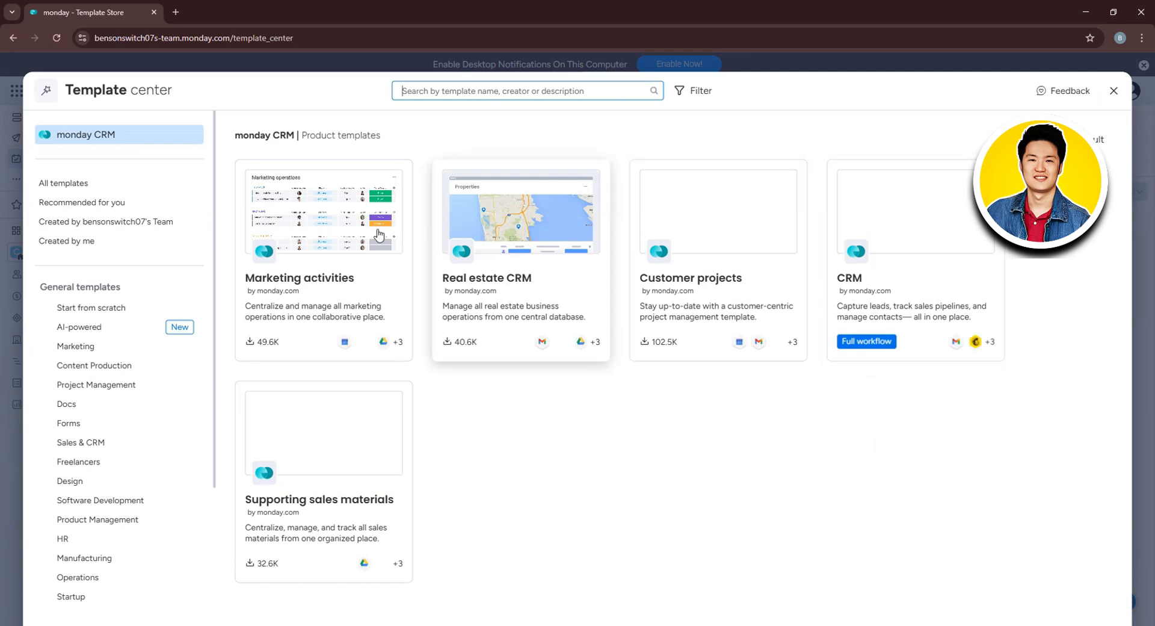
pyautogui.scroll(-3, 180, 341)
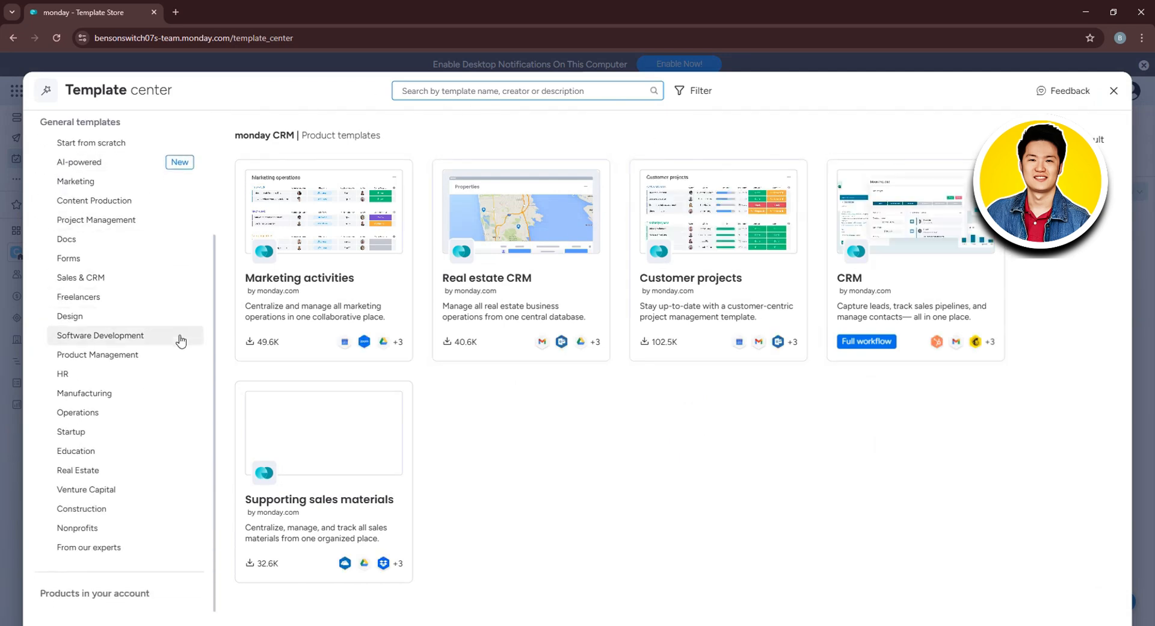
pyautogui.scroll(3, 180, 341)
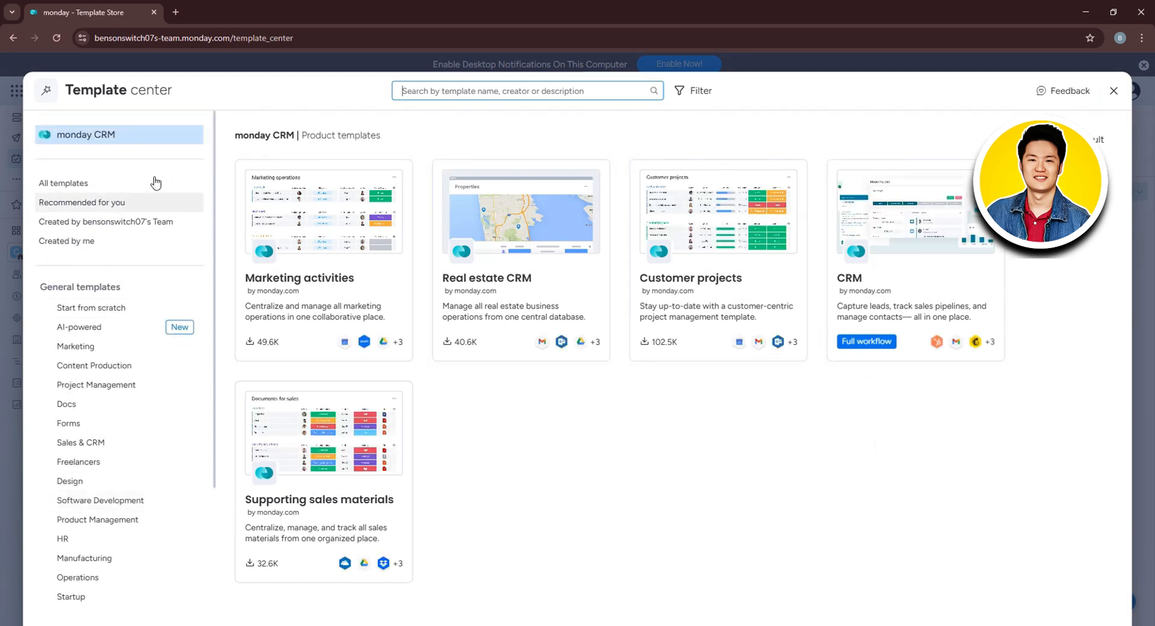
pyautogui.click(1114, 90)
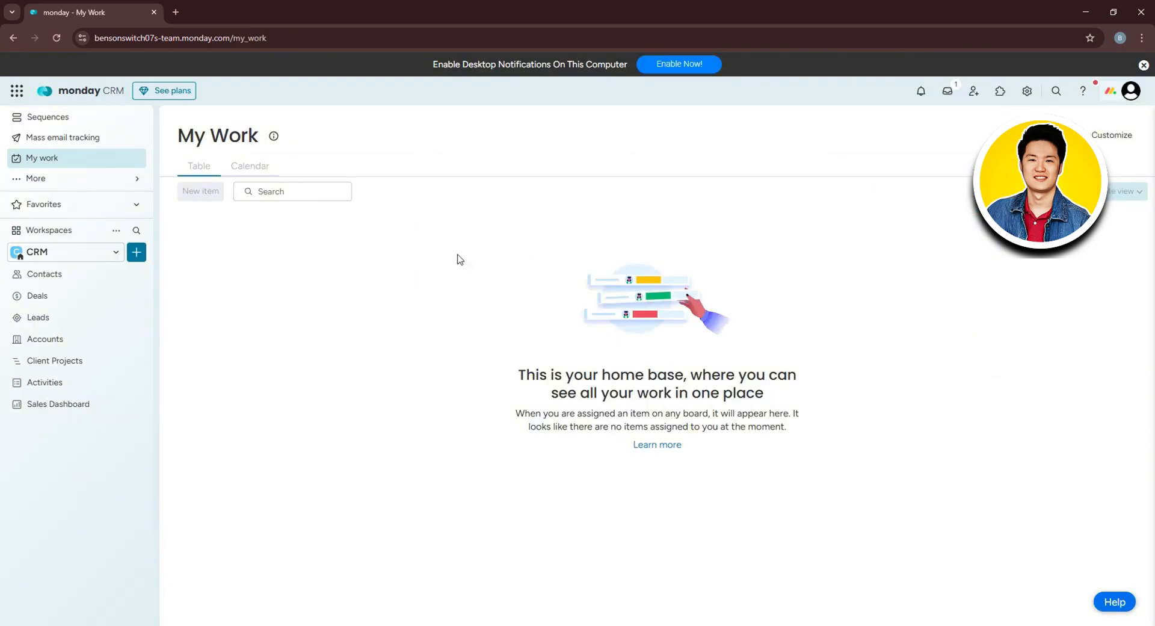
pyautogui.click(126, 181)
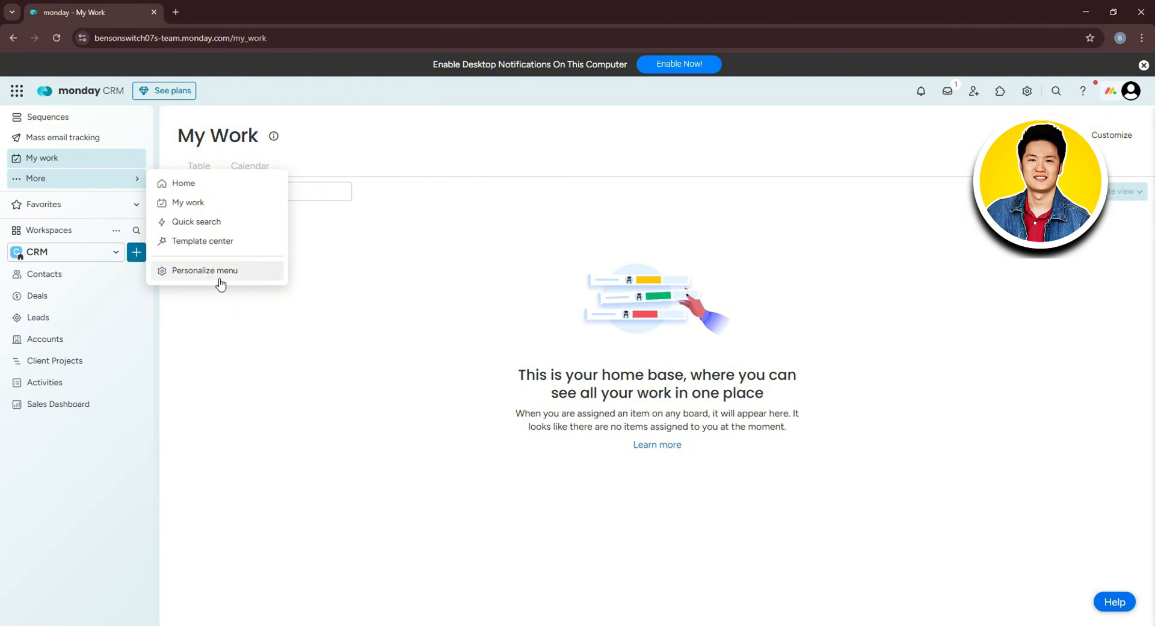
pyautogui.click(218, 280)
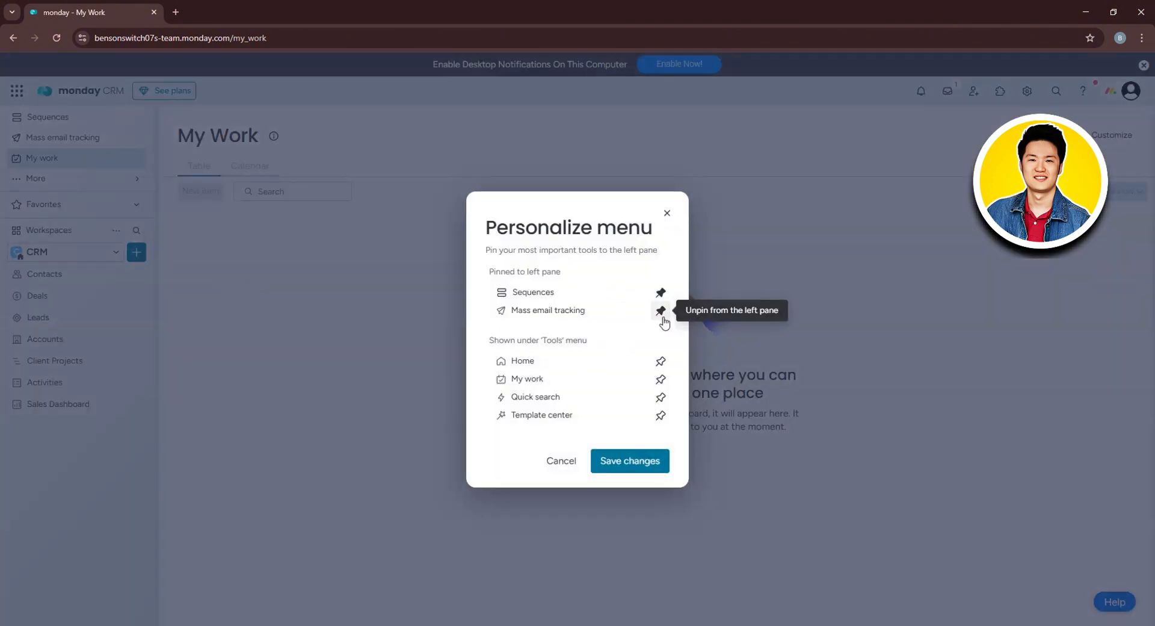
# Pin Home, My work and Quick search to the left pane and save the changes.
pyautogui.click(661, 361)
pyautogui.click(661, 378)
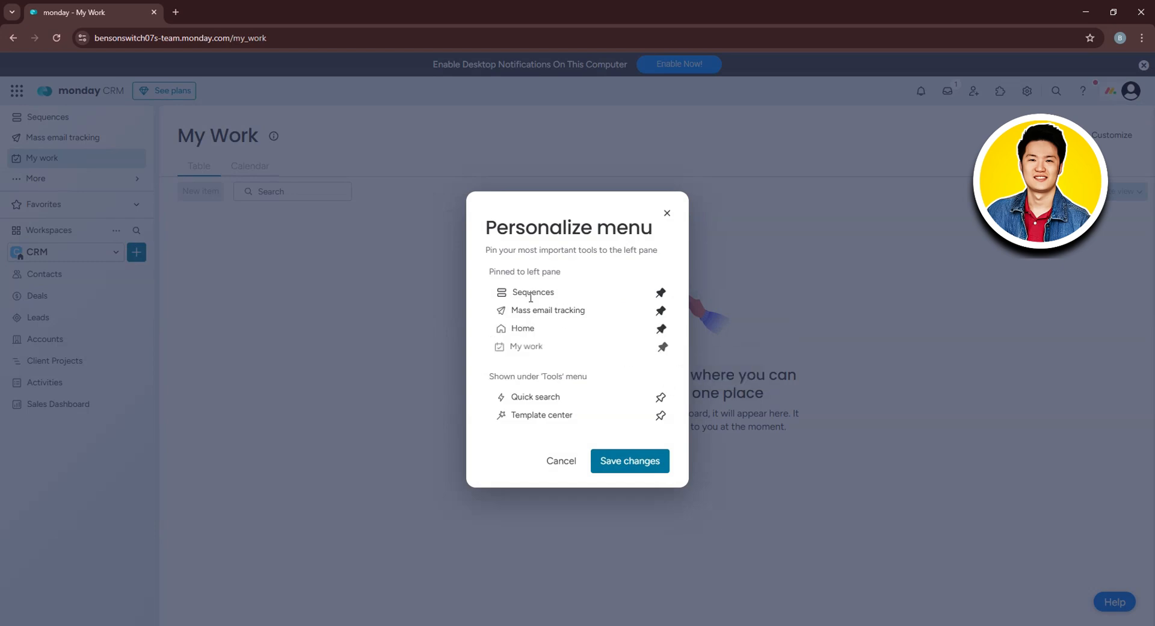
pyautogui.click(660, 399)
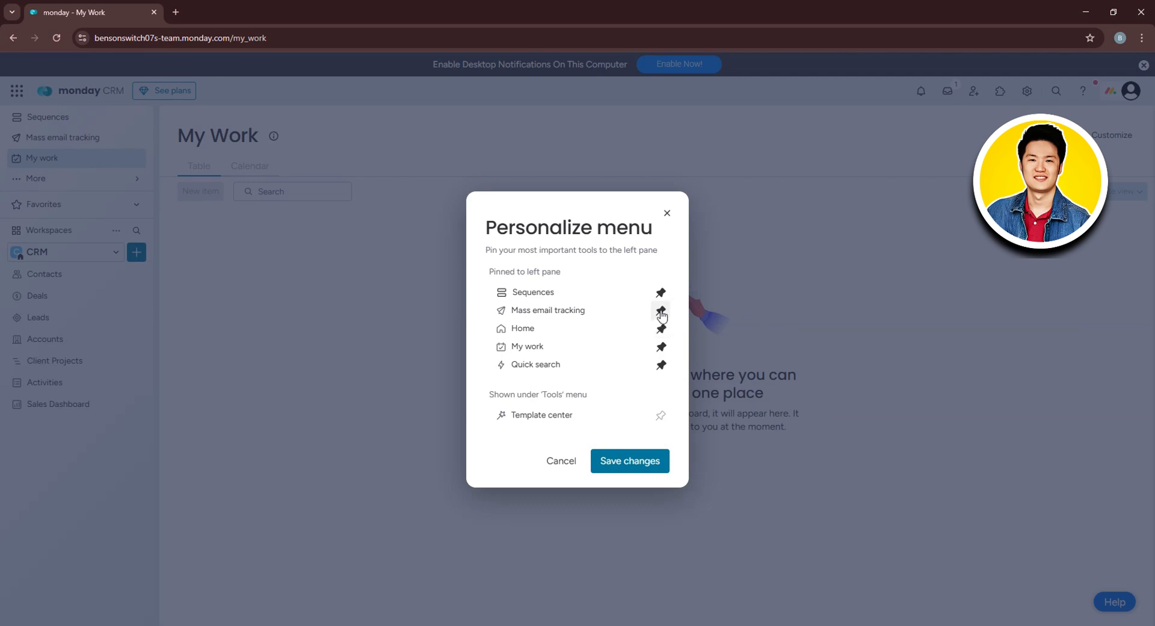
pyautogui.click(654, 466)
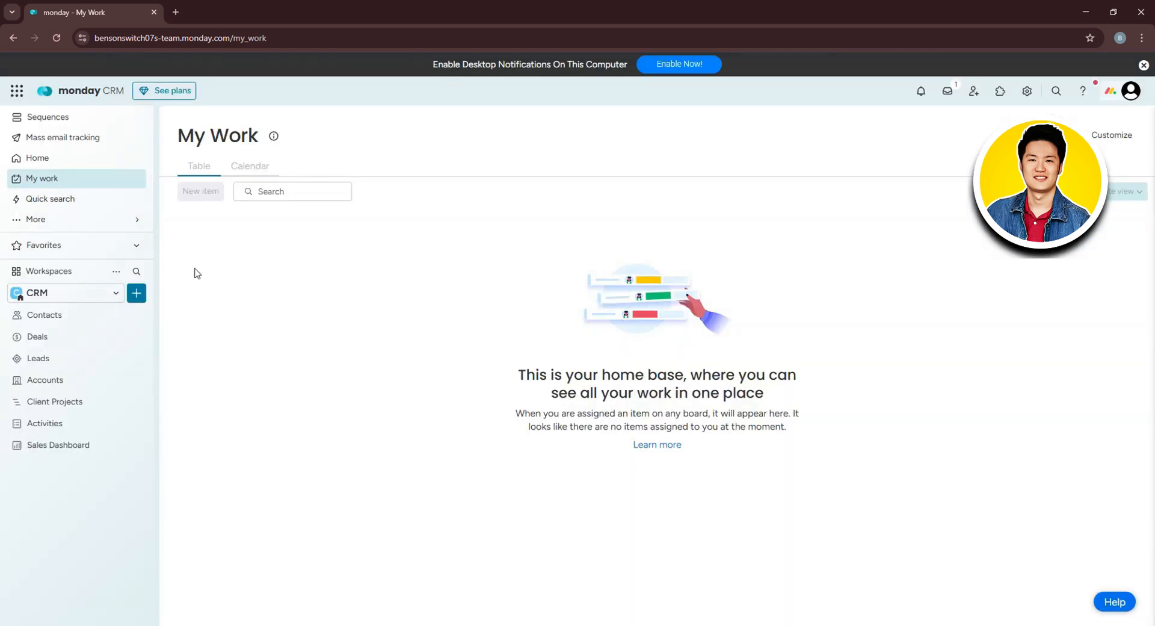
# Check the favorites list, then open the CRM workspace overview from the workspace switcher.
pyautogui.click(77, 252)
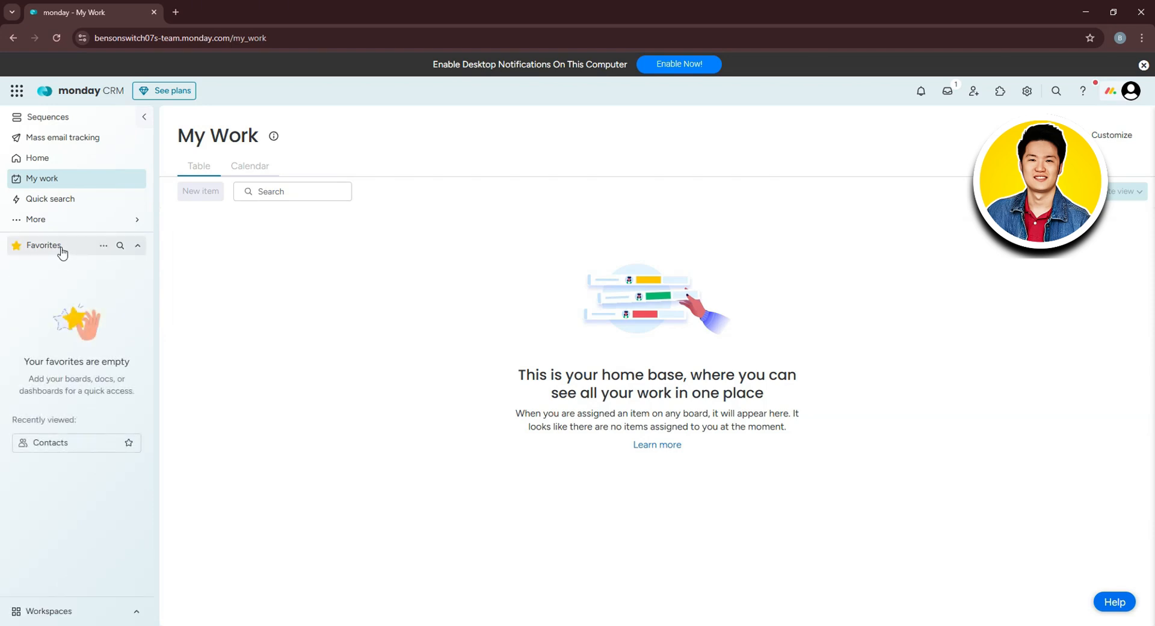
pyautogui.click(62, 248)
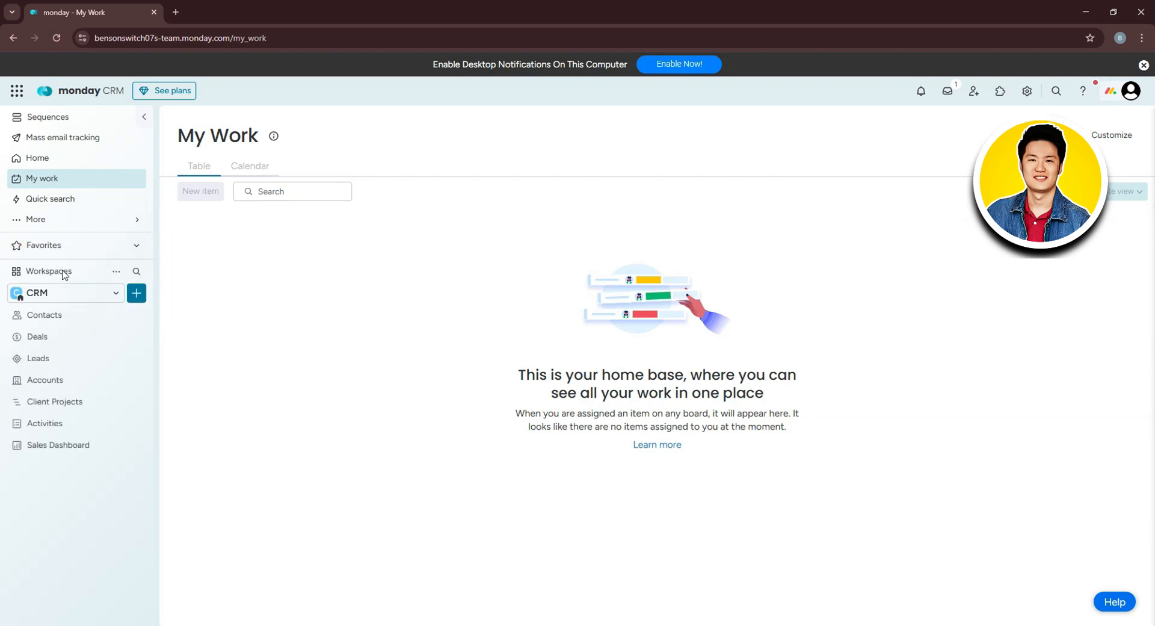
pyautogui.click(56, 292)
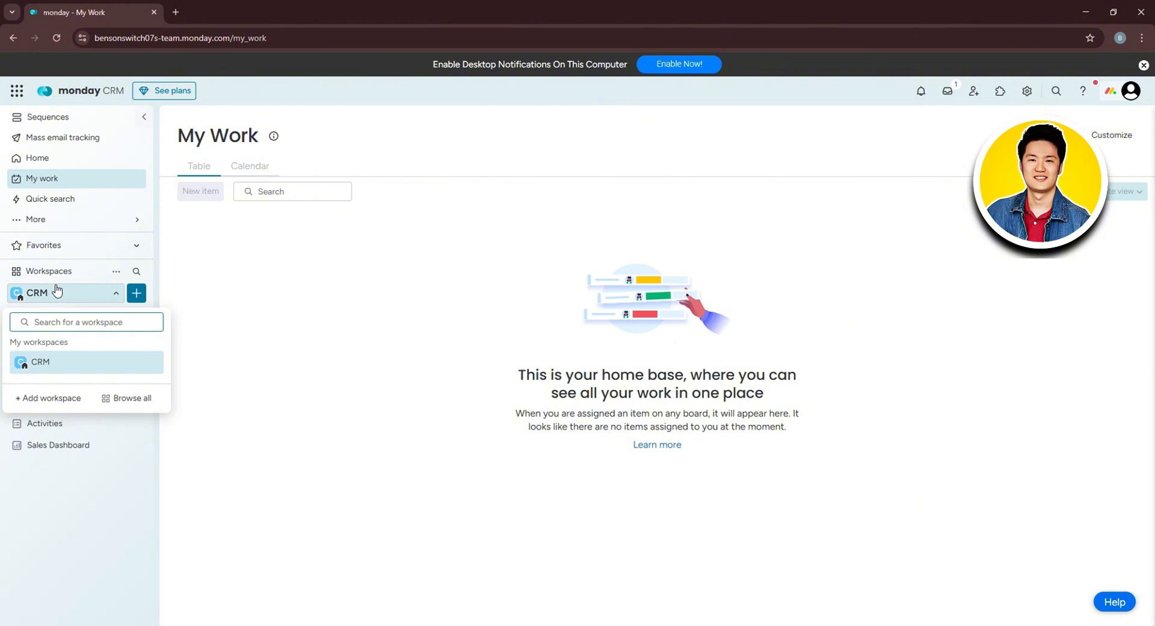
pyautogui.click(50, 363)
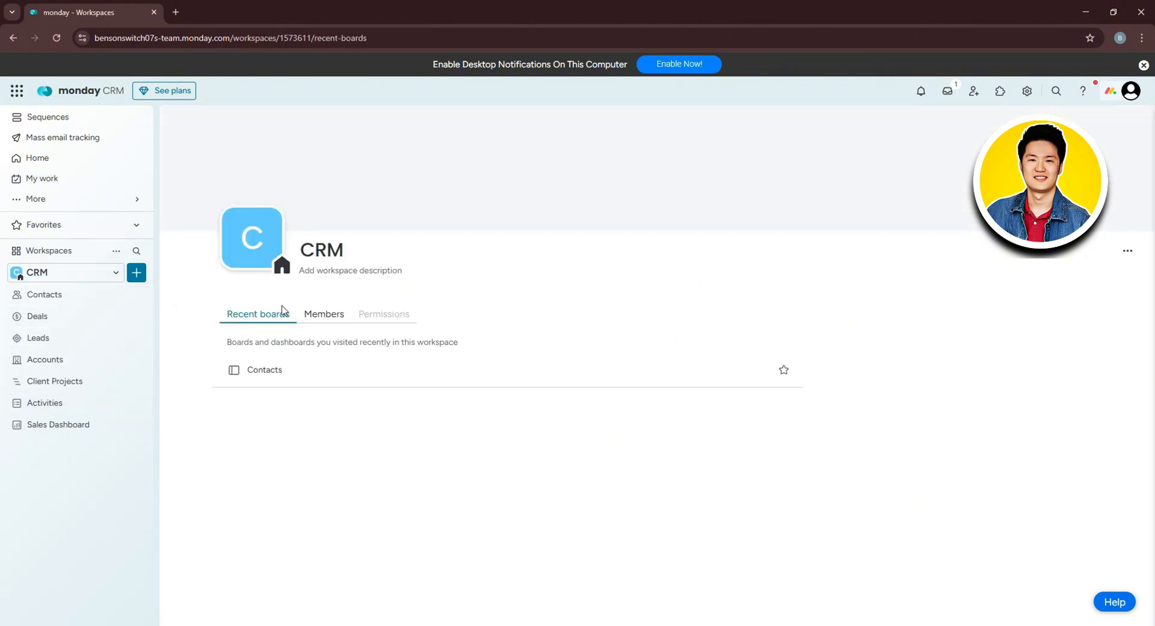
# View the monday CRM members and billing information, then go back to the CRM workspace.
pyautogui.click(308, 314)
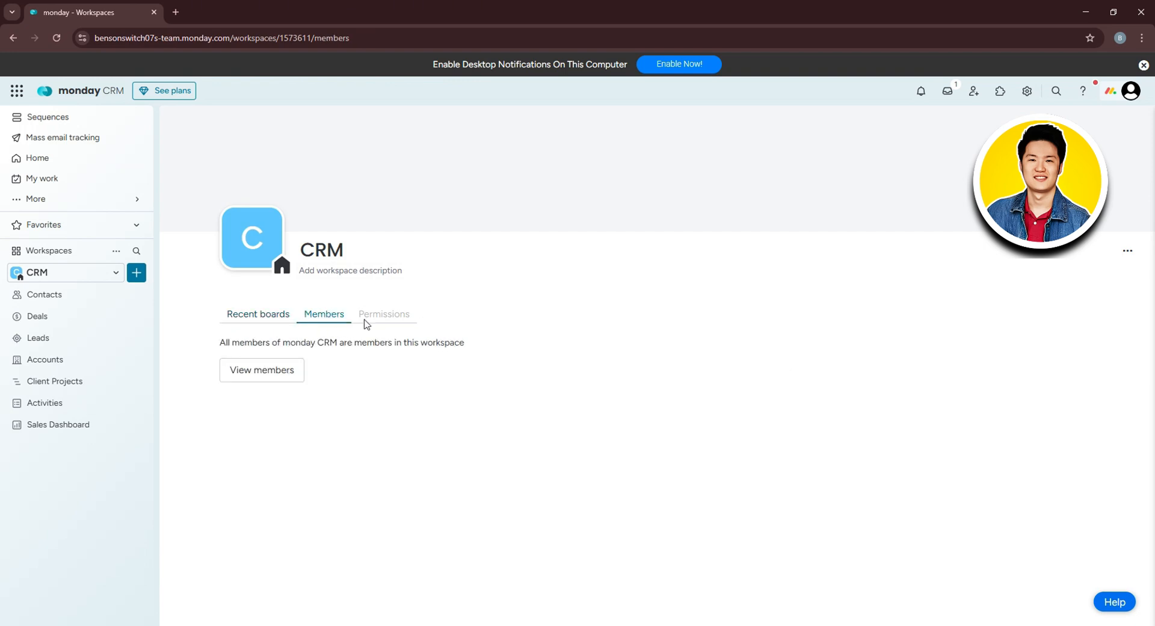
pyautogui.click(291, 376)
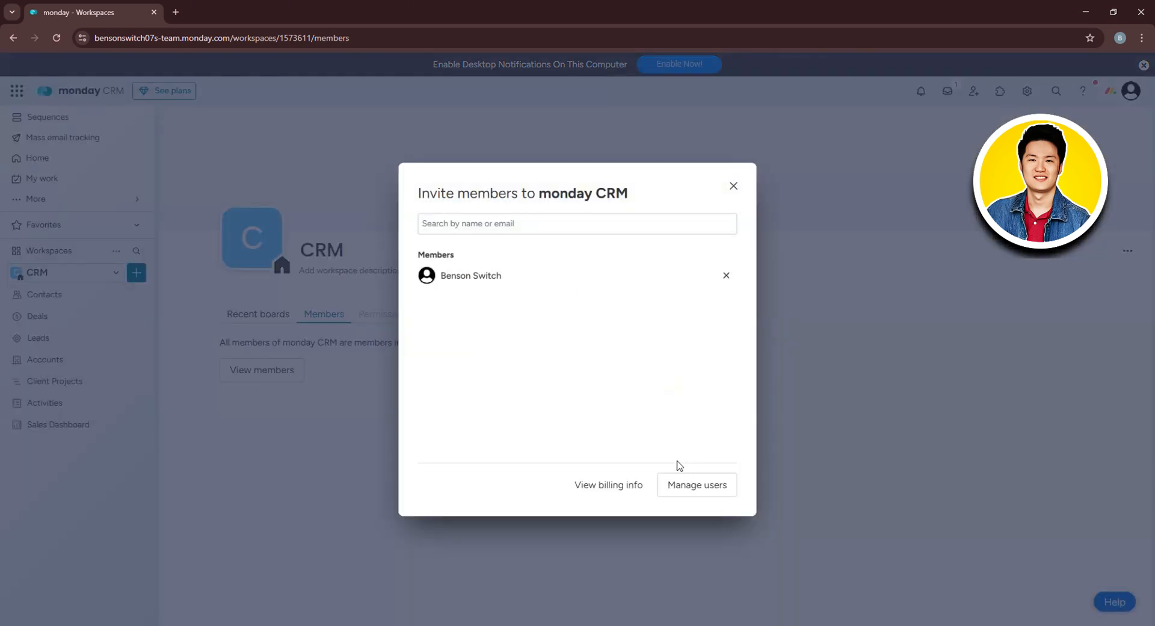
pyautogui.click(627, 491)
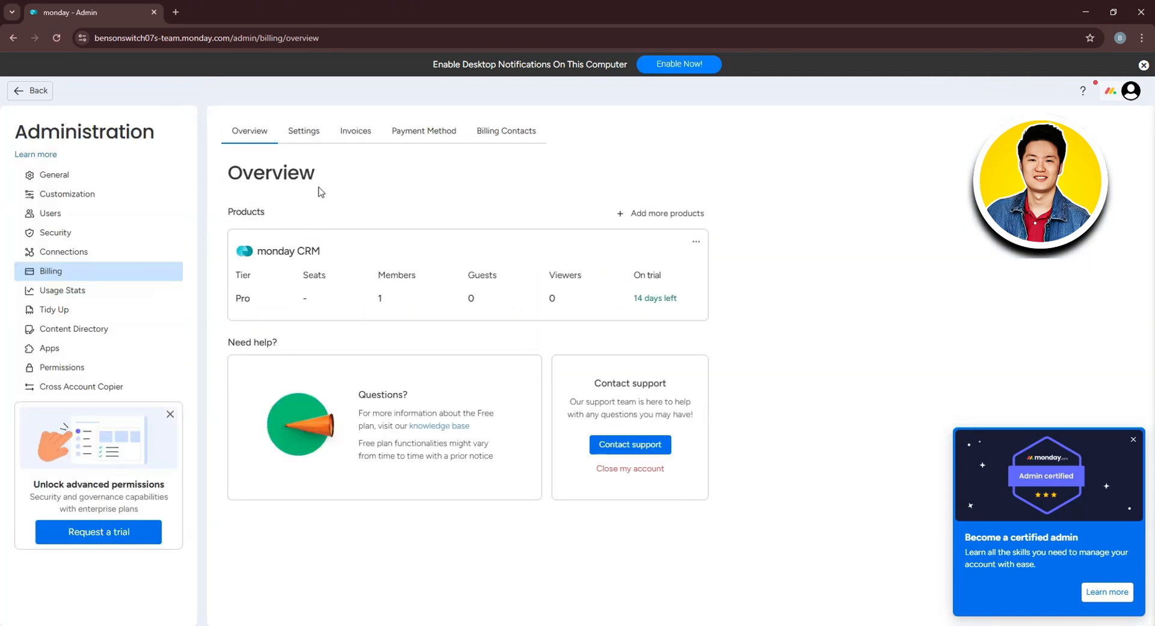
pyautogui.click(33, 89)
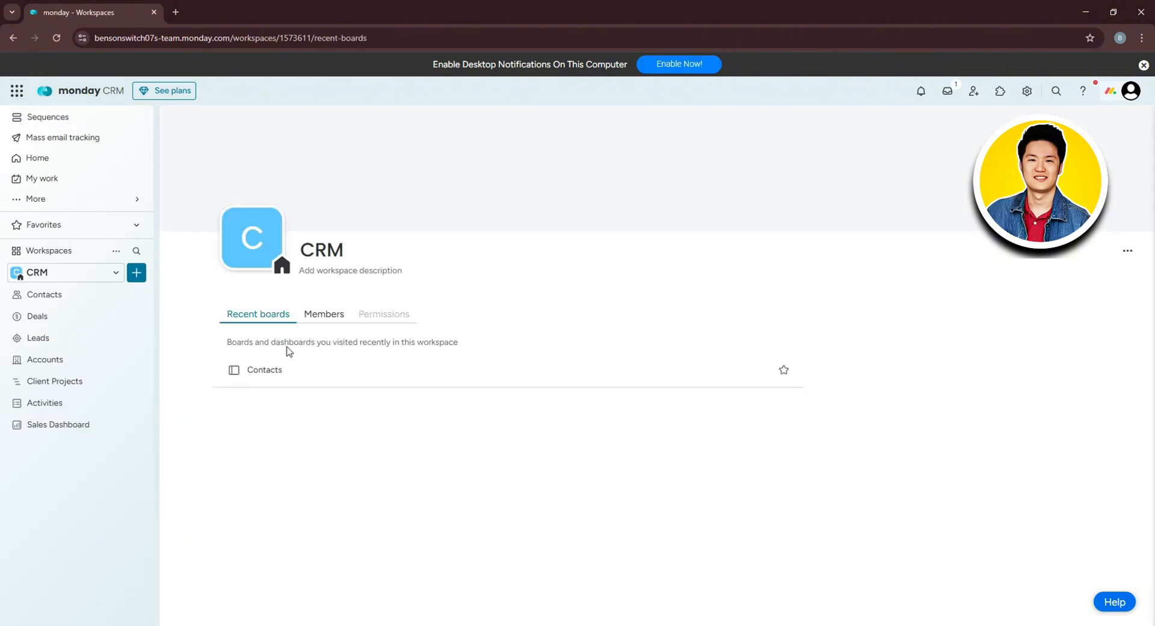
pyautogui.click(138, 273)
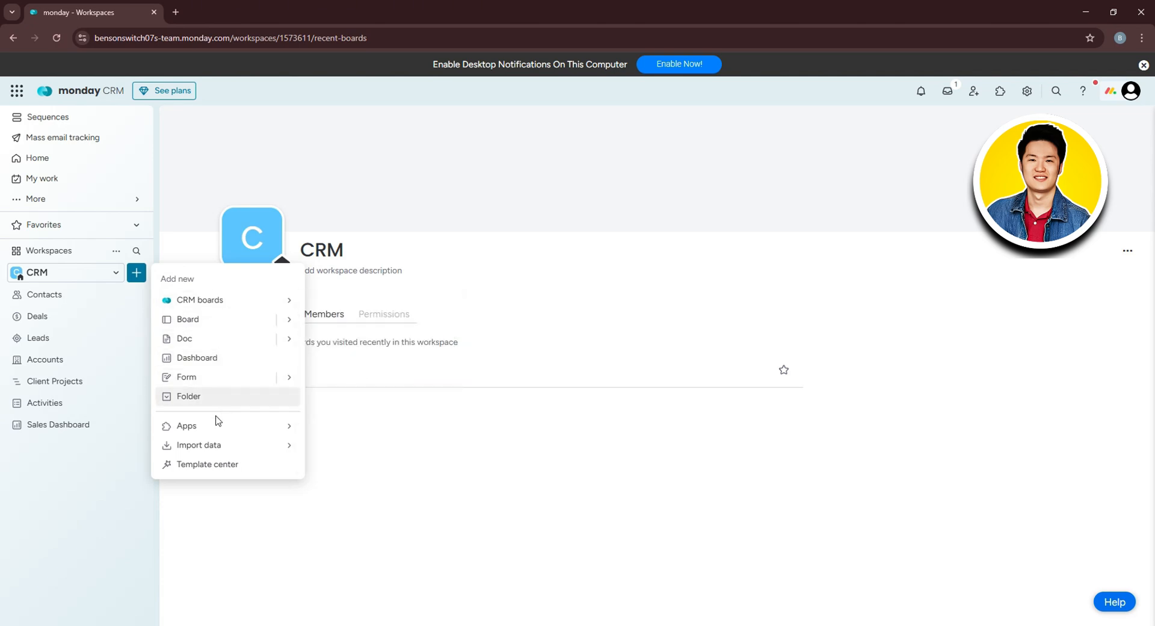
pyautogui.moveTo(240, 430)
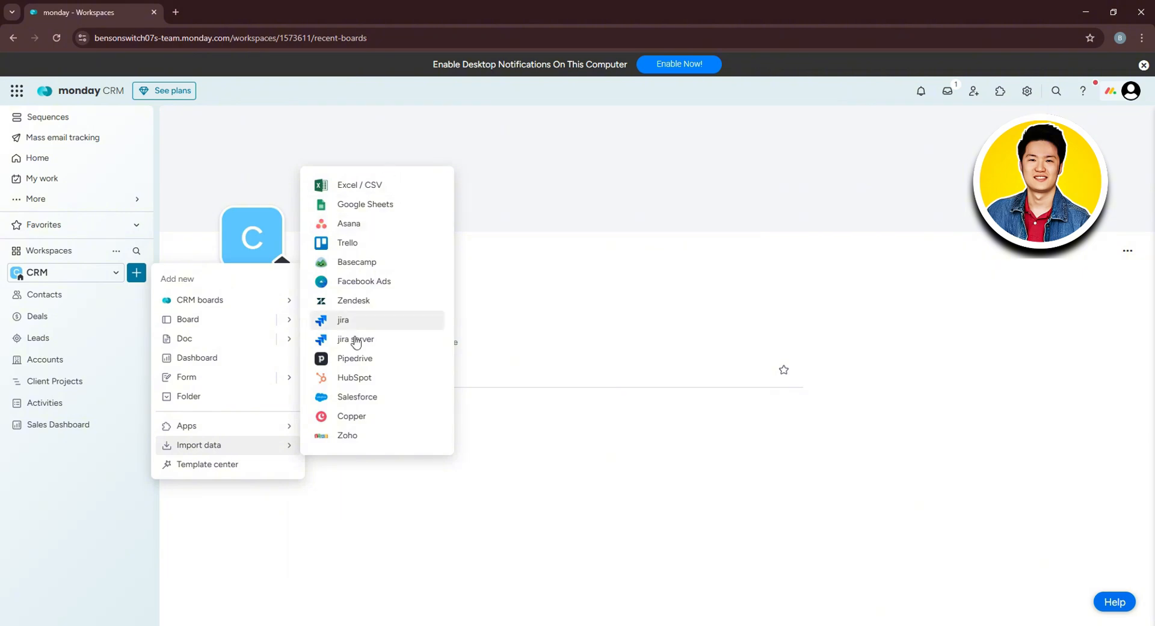
# Open the Contacts board and look over the Email and Phone column options.
pyautogui.click(117, 484)
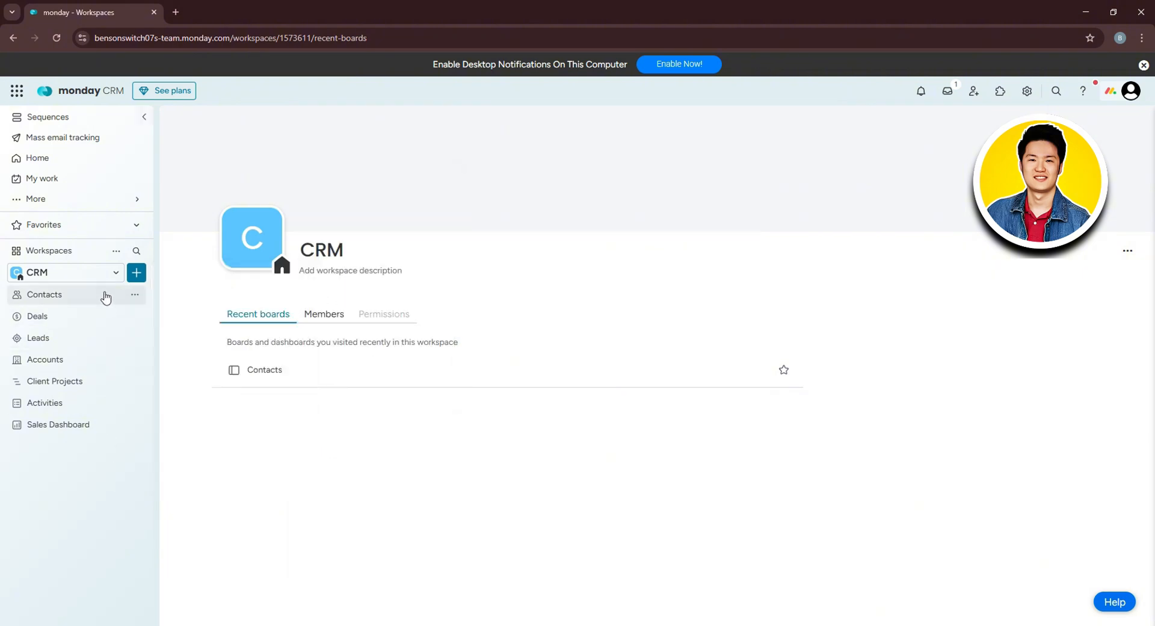
pyautogui.click(106, 295)
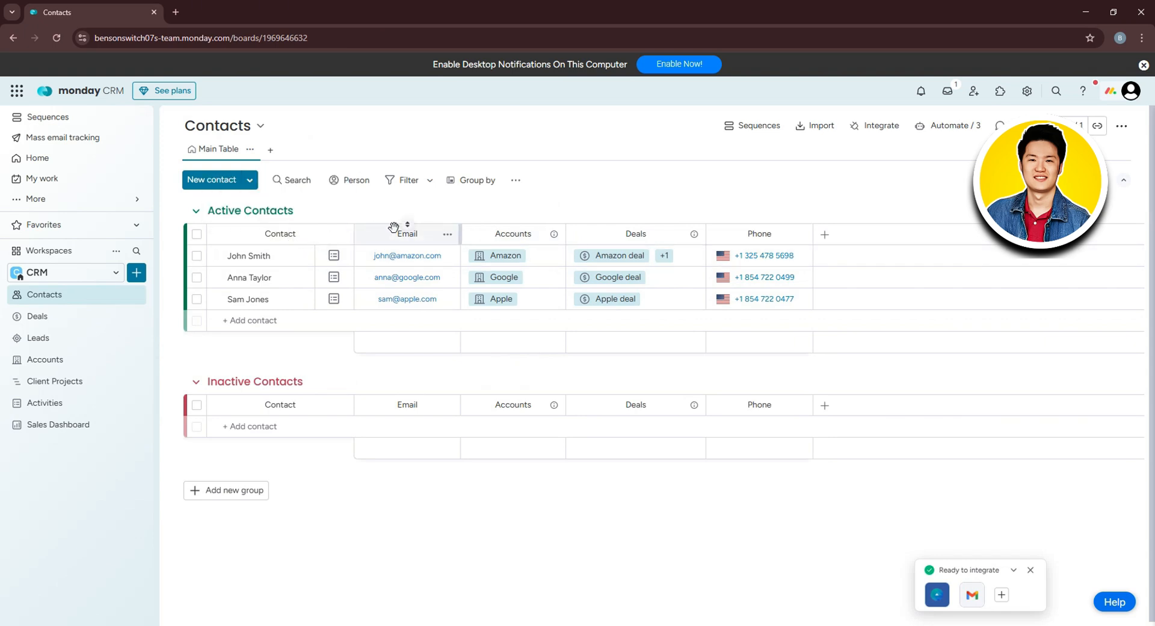
pyautogui.click(446, 239)
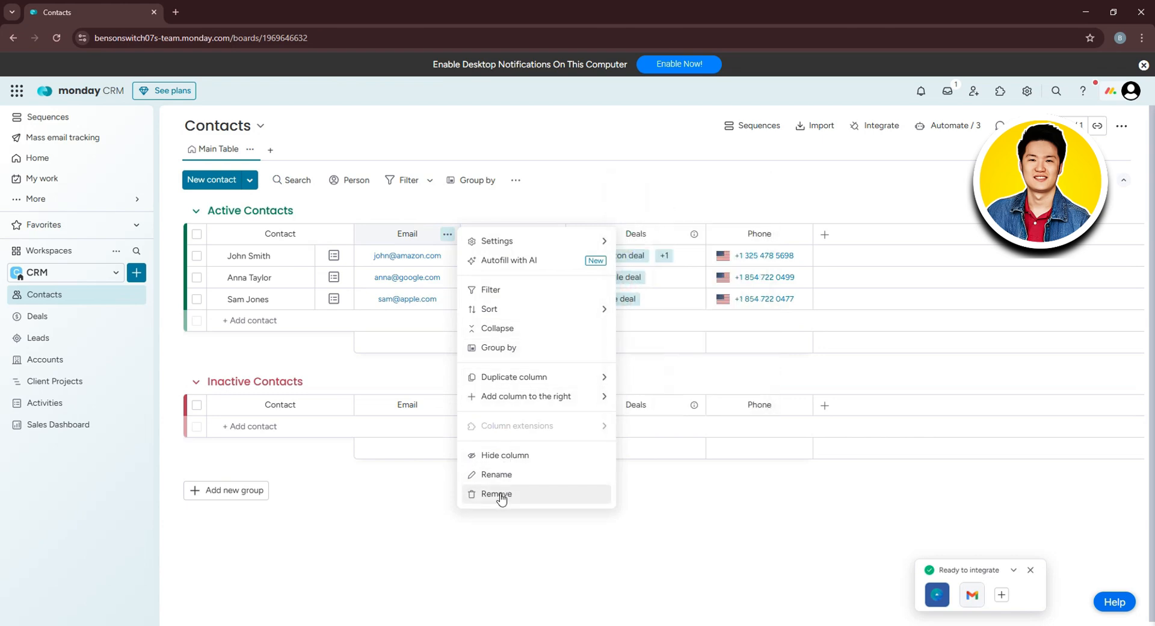
pyautogui.click(645, 189)
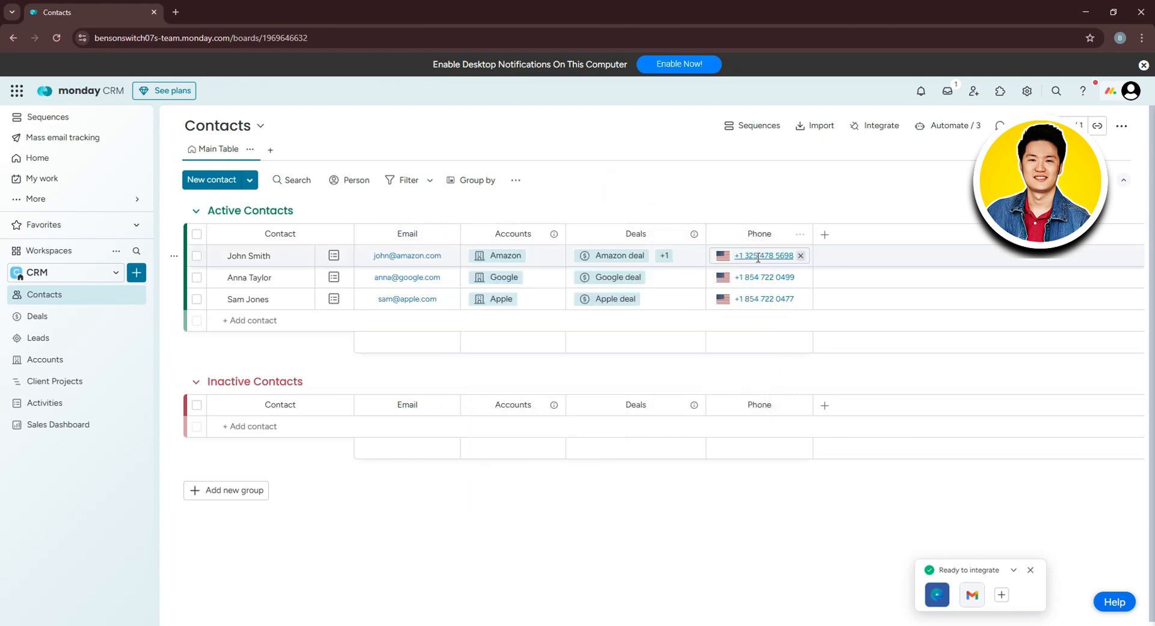
pyautogui.click(768, 238)
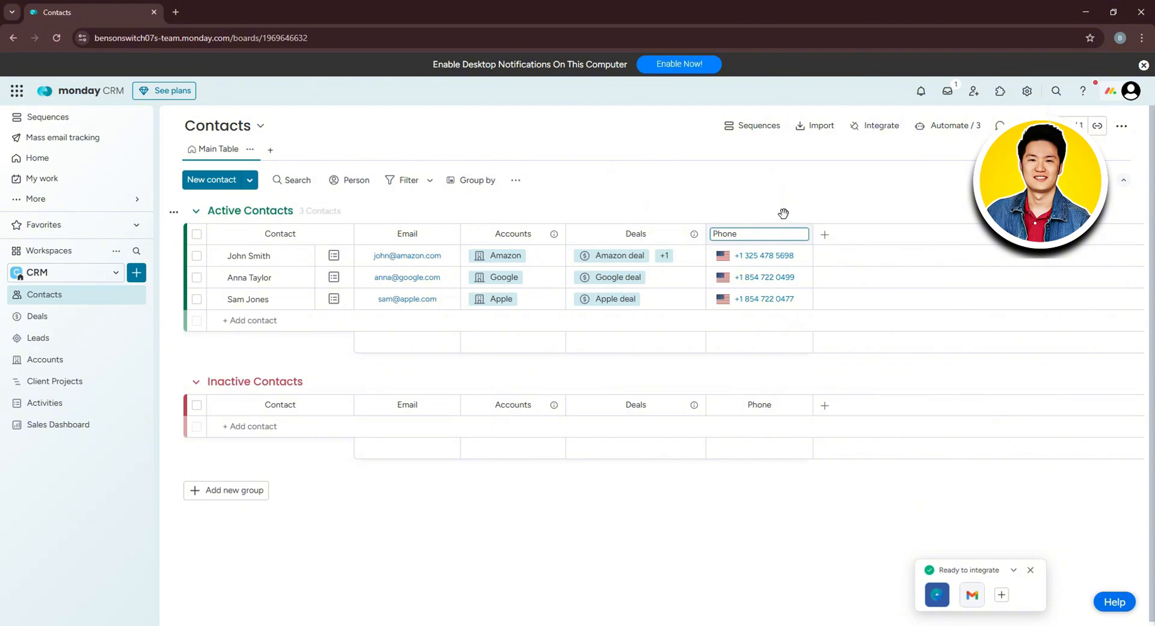
# Add the Core Contact Type column to the Contacts board.
pyautogui.click(824, 234)
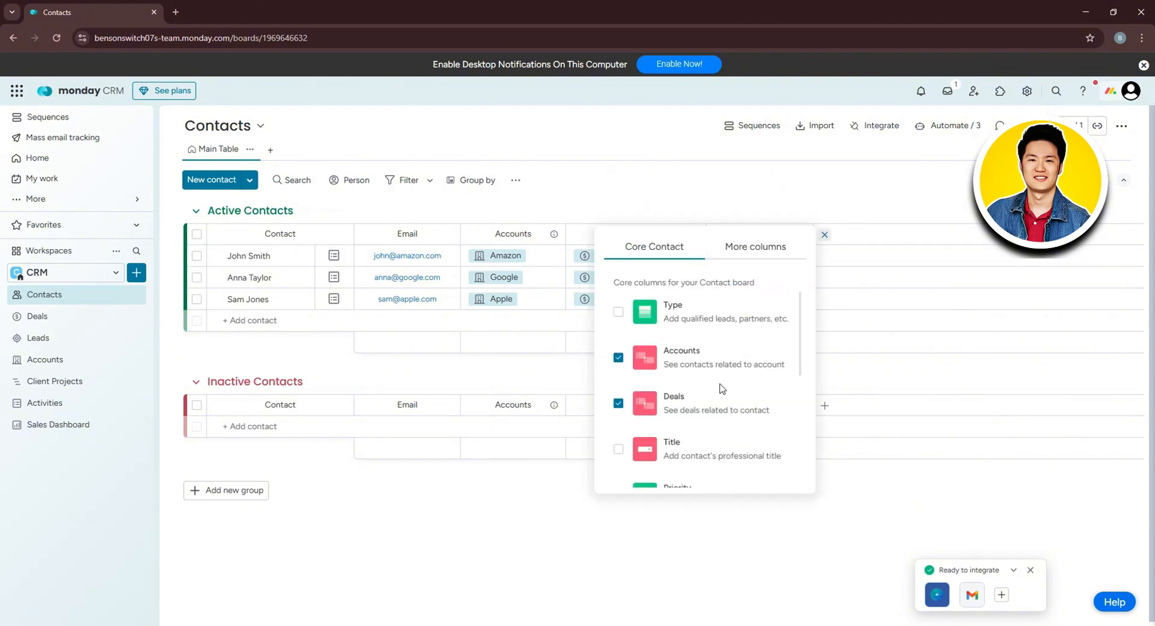
pyautogui.scroll(-1, 720, 391)
pyautogui.scroll(1, 710, 373)
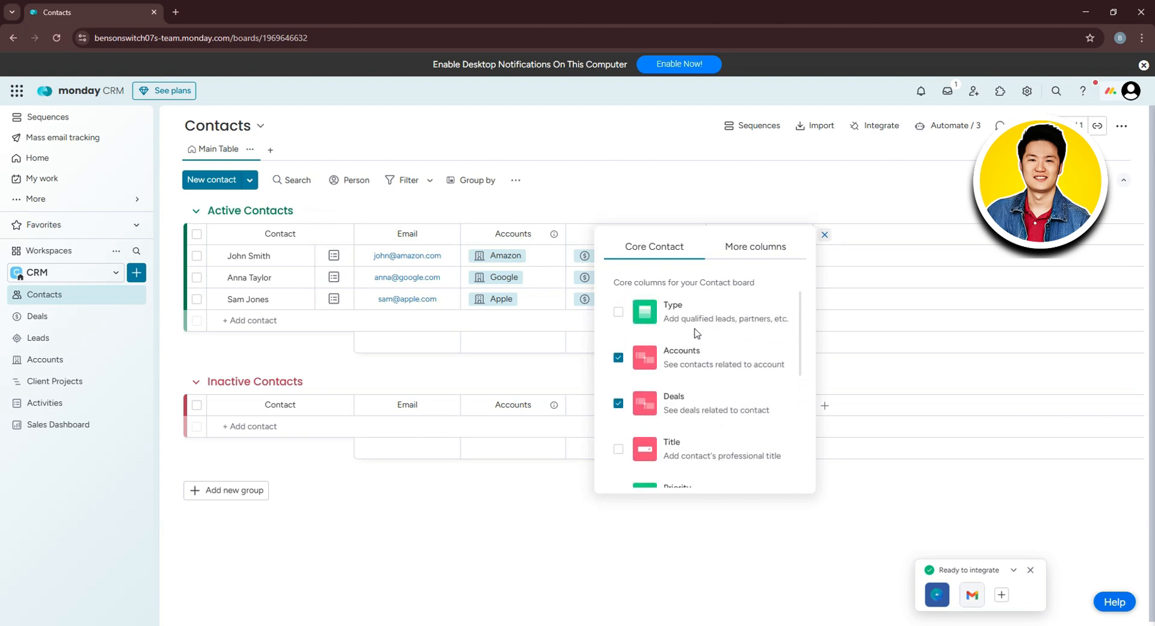
pyautogui.click(619, 312)
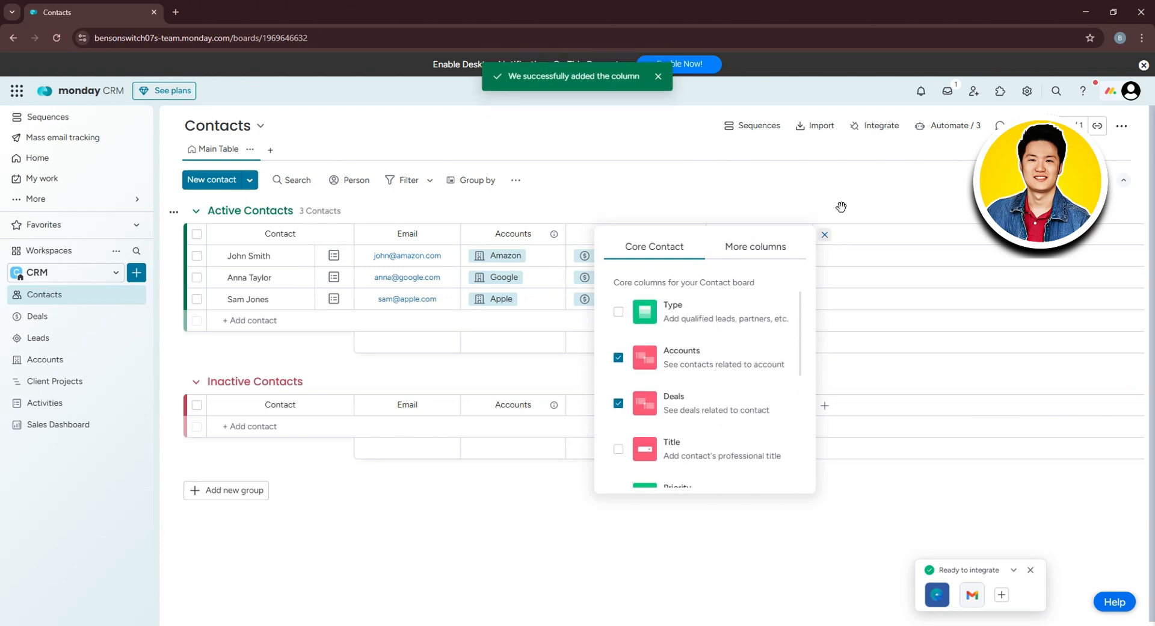
pyautogui.click(831, 213)
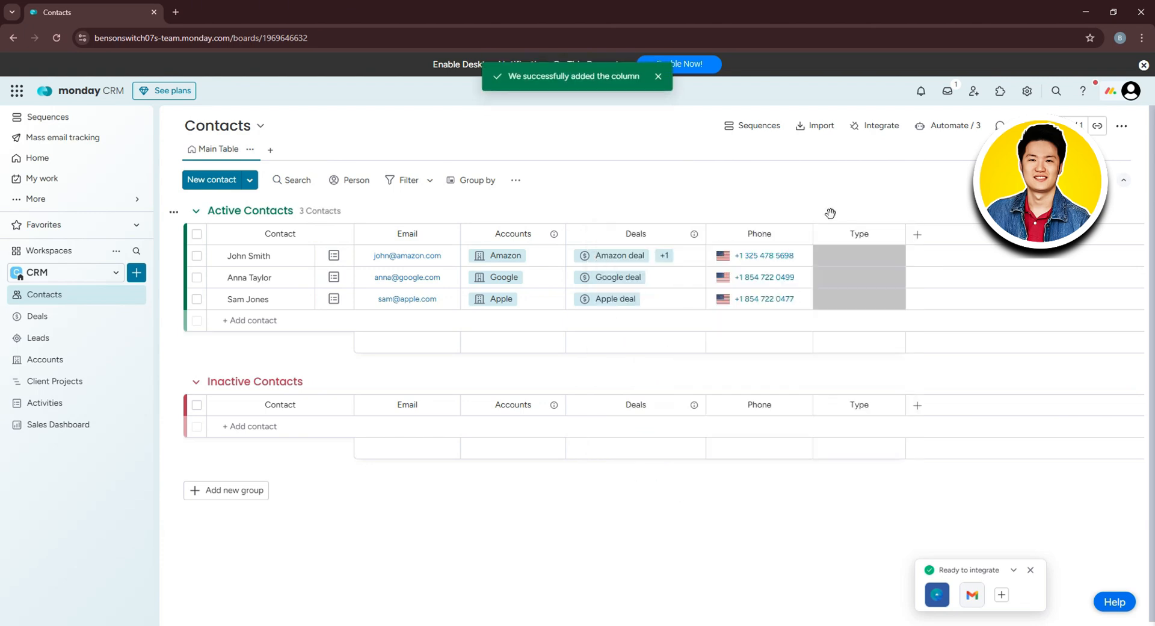
# Rename the Type column to Revenue and label the Amazon contact Qualified Lead.
pyautogui.click(857, 234)
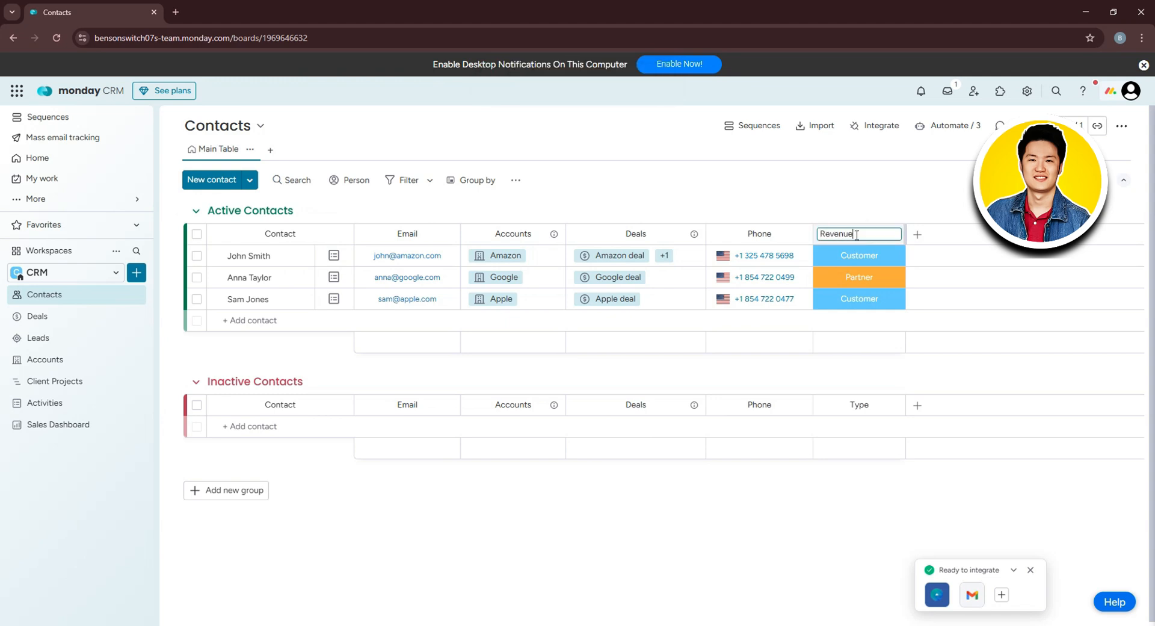
pyautogui.press('Return')
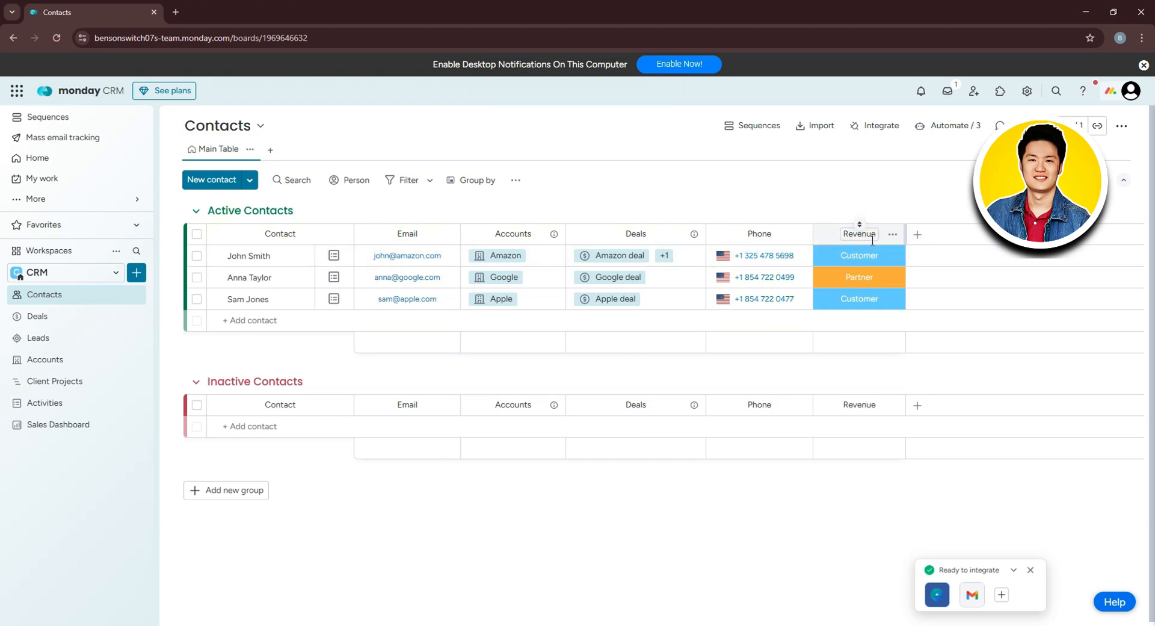
pyautogui.click(882, 259)
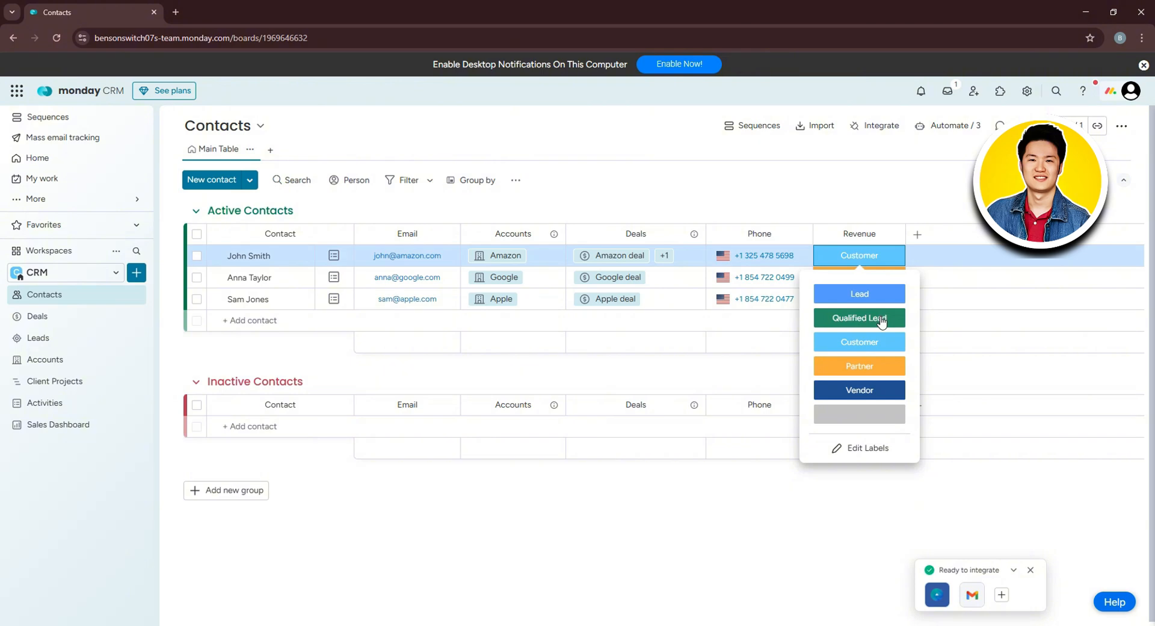
pyautogui.click(881, 322)
# Set both the Google and Apple contacts' labels to Customer.
pyautogui.click(882, 278)
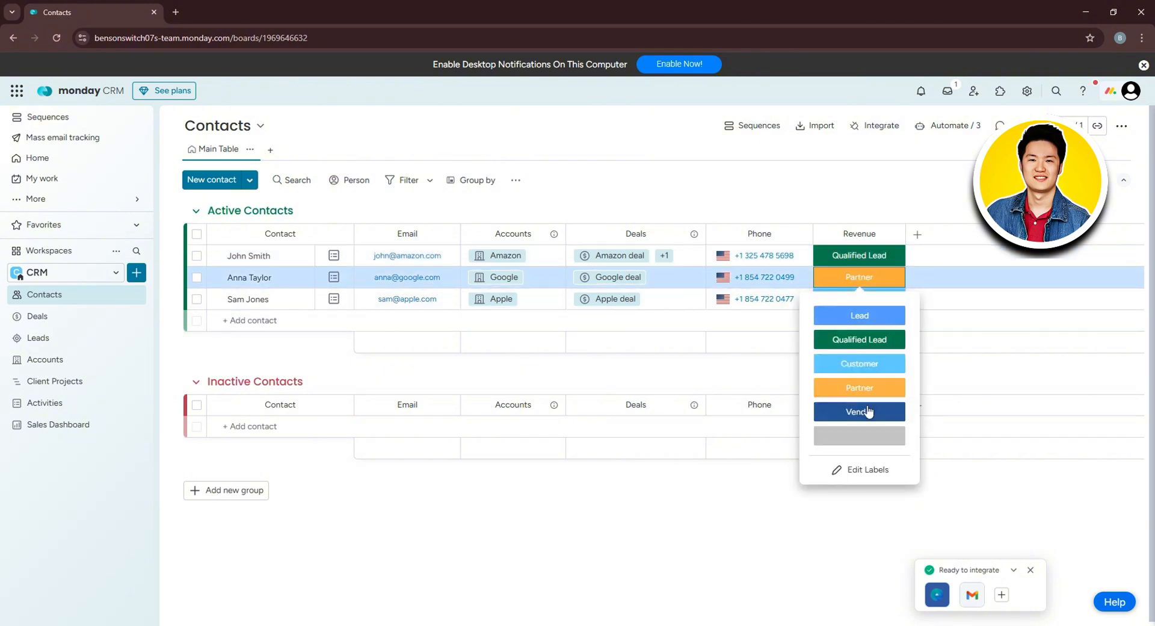
pyautogui.click(869, 411)
pyautogui.click(882, 299)
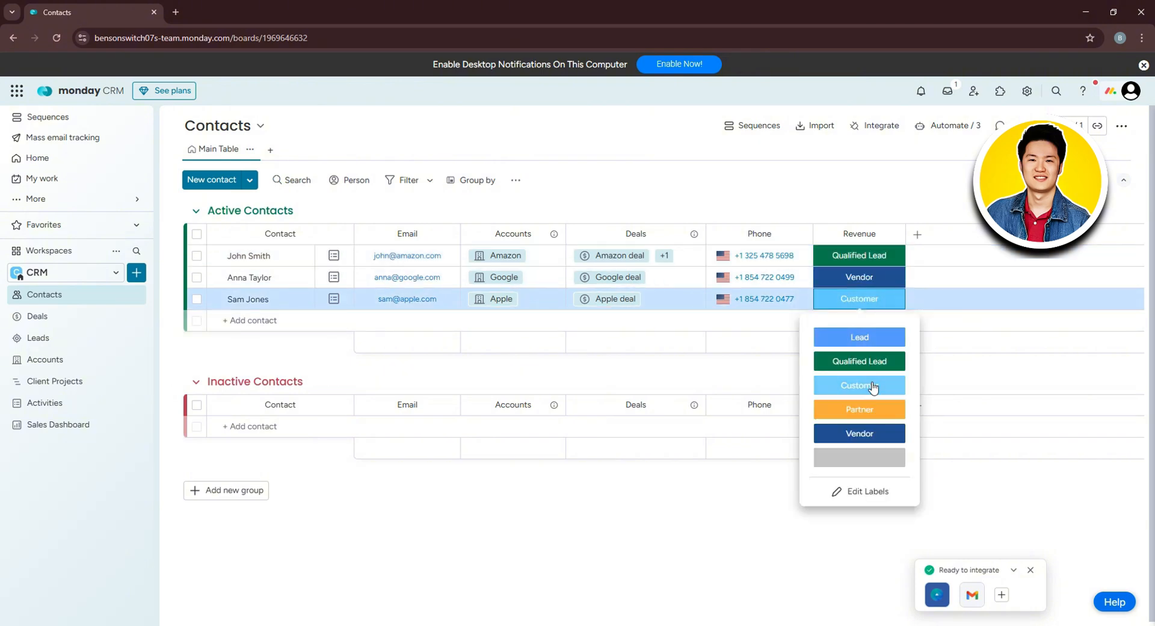
pyautogui.click(874, 387)
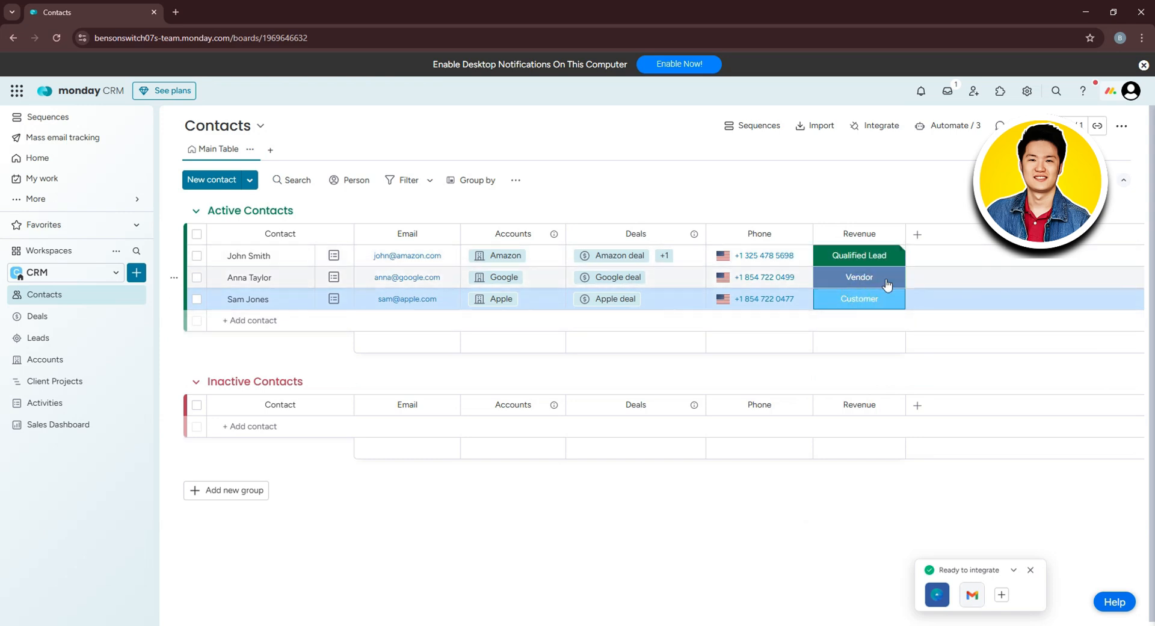
pyautogui.click(867, 278)
pyautogui.click(860, 363)
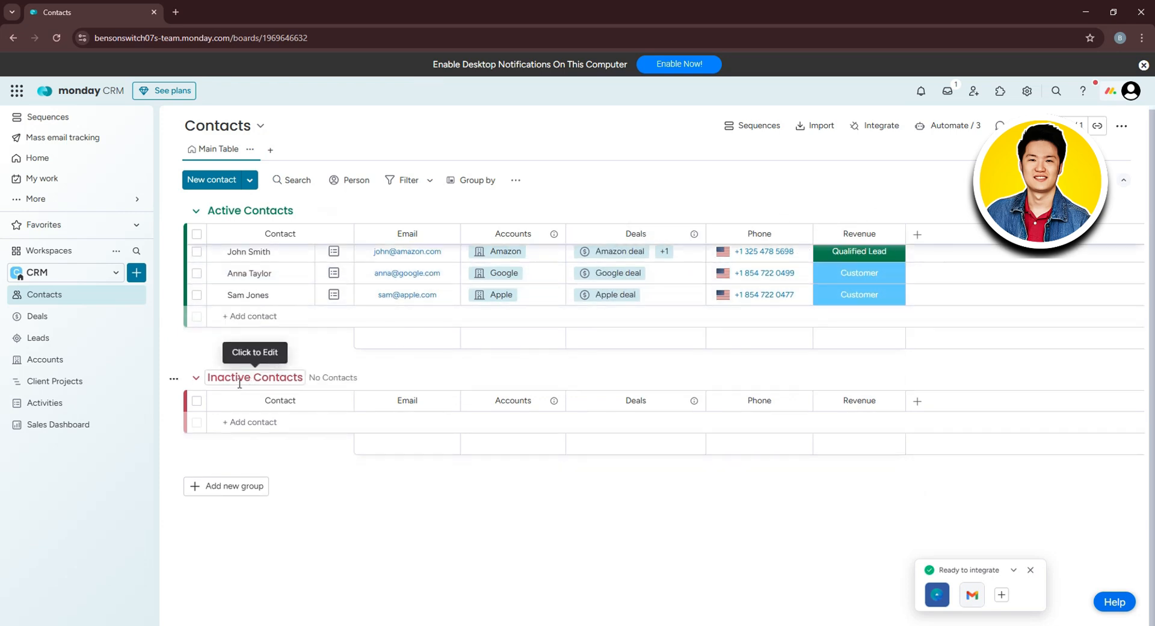
# Add a new contact to the Inactive Contacts group, entering the contact's first name.
pyautogui.click(196, 378)
pyautogui.click(195, 378)
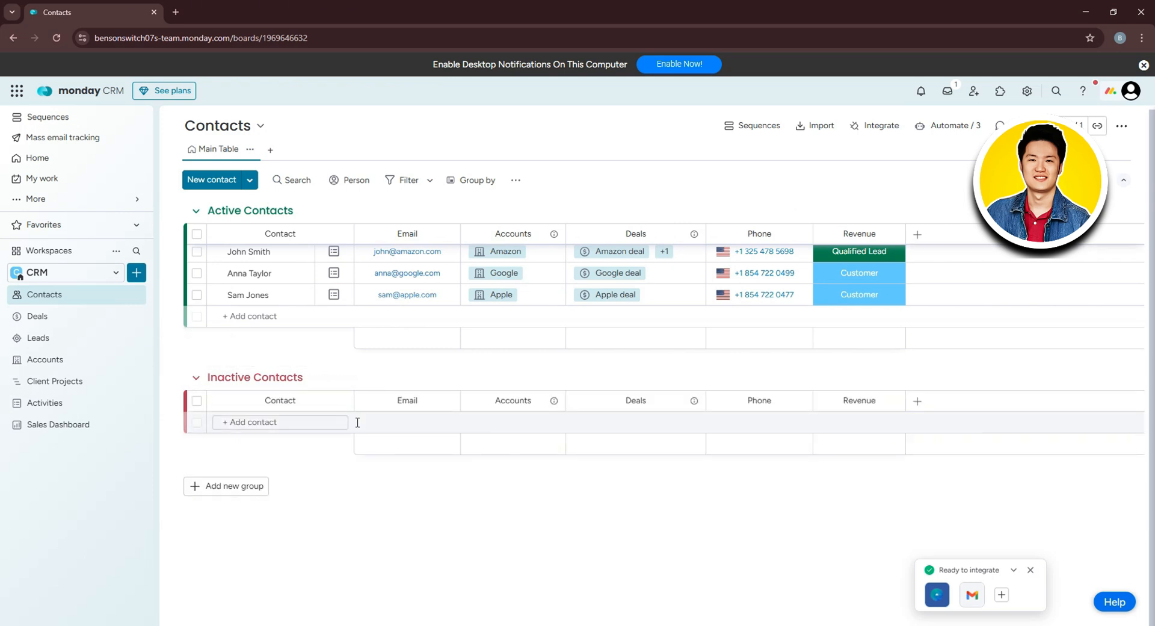
pyautogui.click(307, 428)
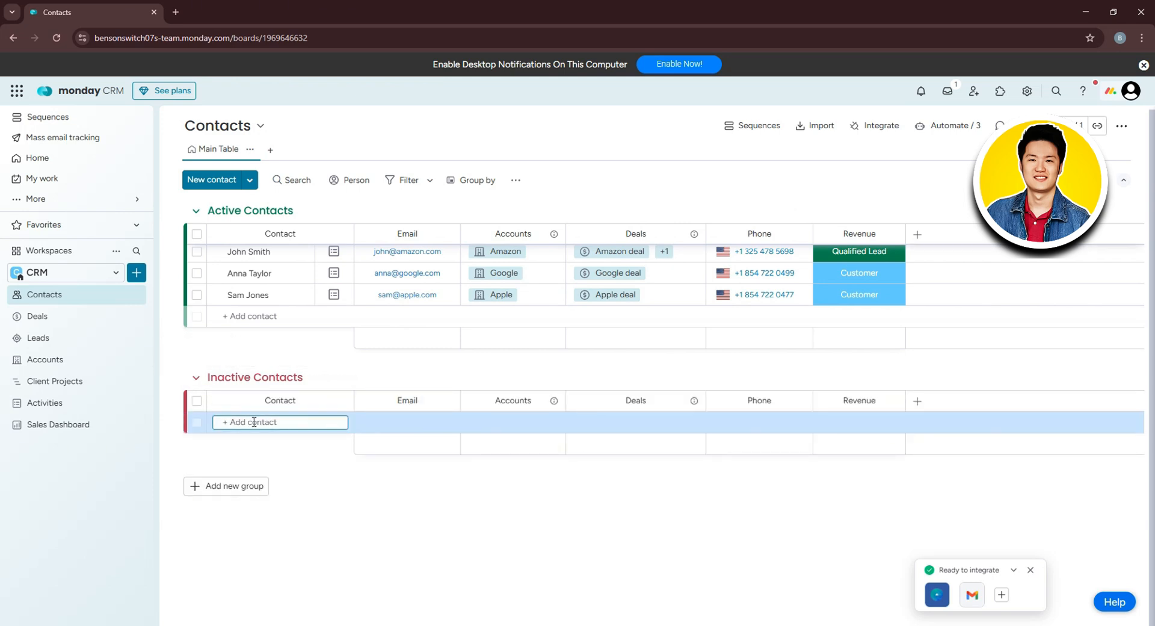
pyautogui.write('Jon')
pyautogui.press('Return')
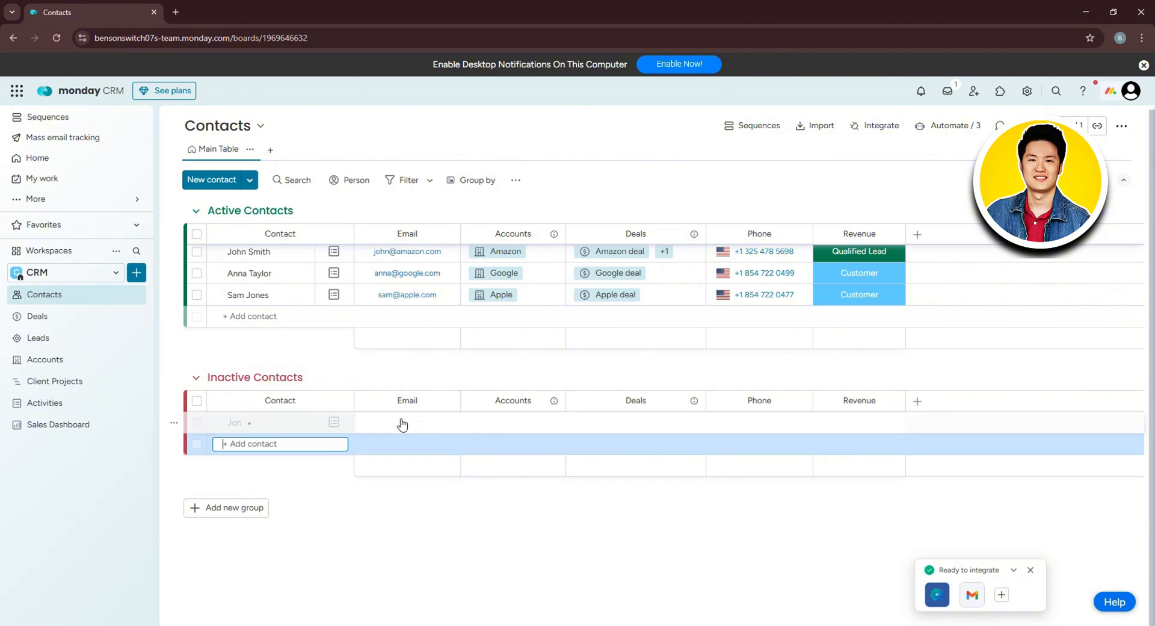
# Link the new contact to the Apple account and an Amazon deal.
pyautogui.click(415, 426)
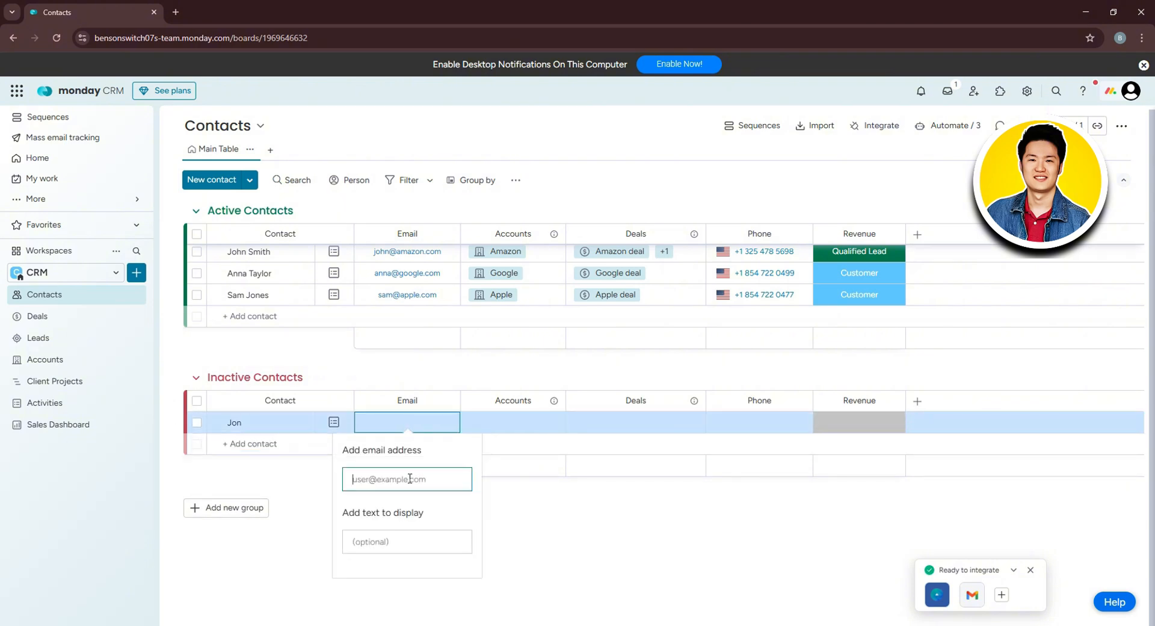
pyautogui.click(516, 429)
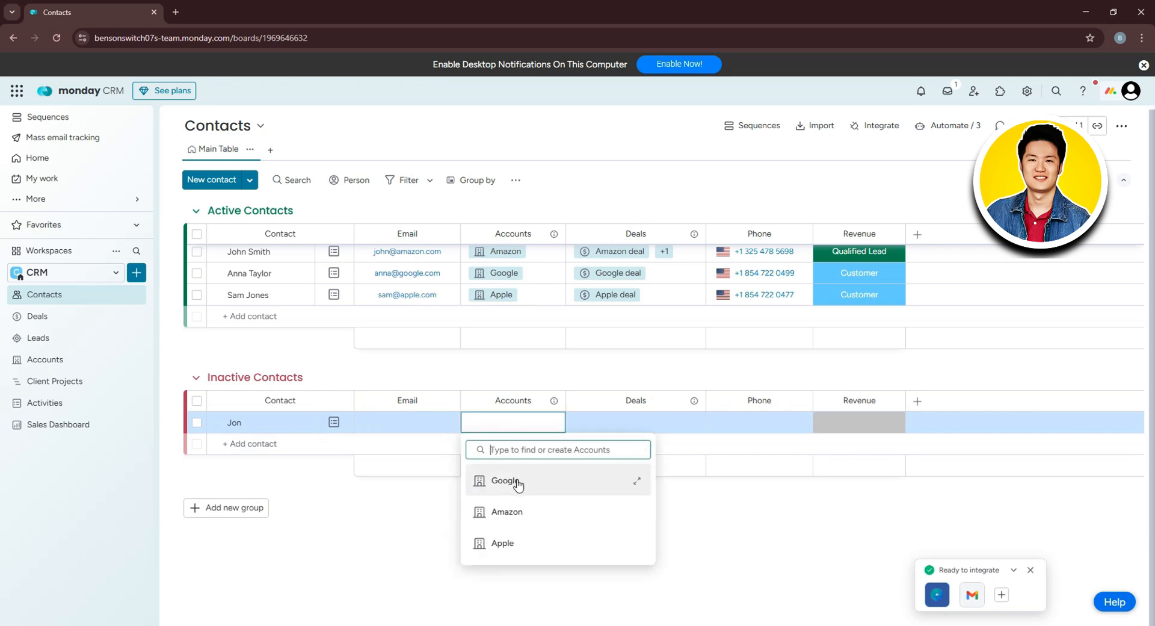
pyautogui.click(532, 543)
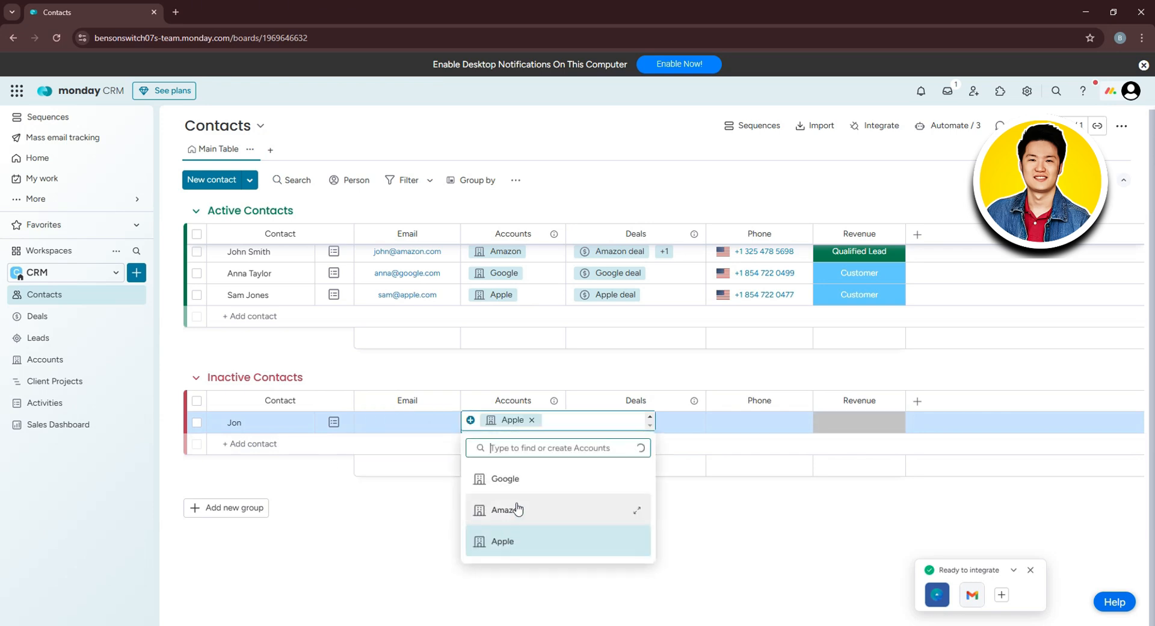
pyautogui.click(594, 384)
pyautogui.click(636, 426)
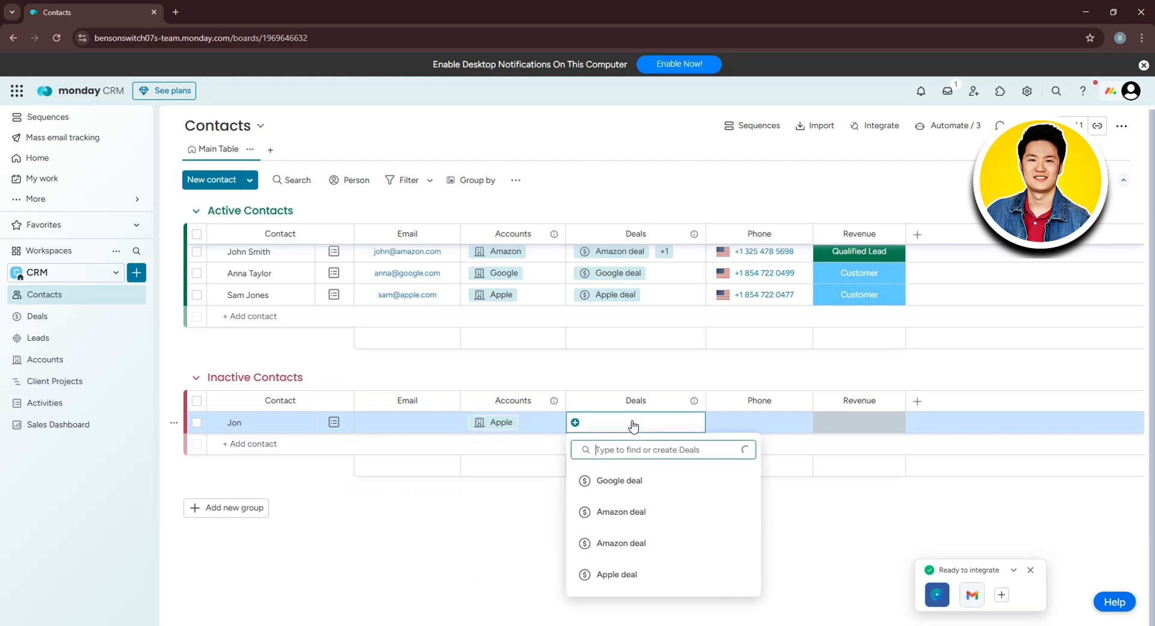
pyautogui.click(640, 544)
pyautogui.click(769, 405)
pyautogui.click(770, 425)
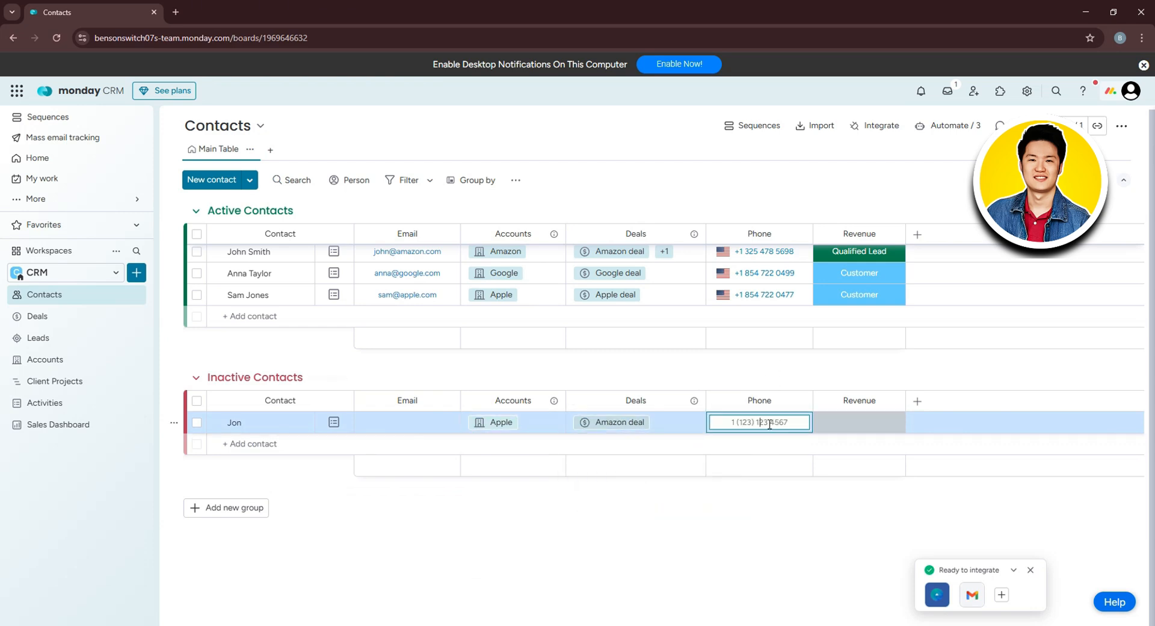
pyautogui.click(861, 424)
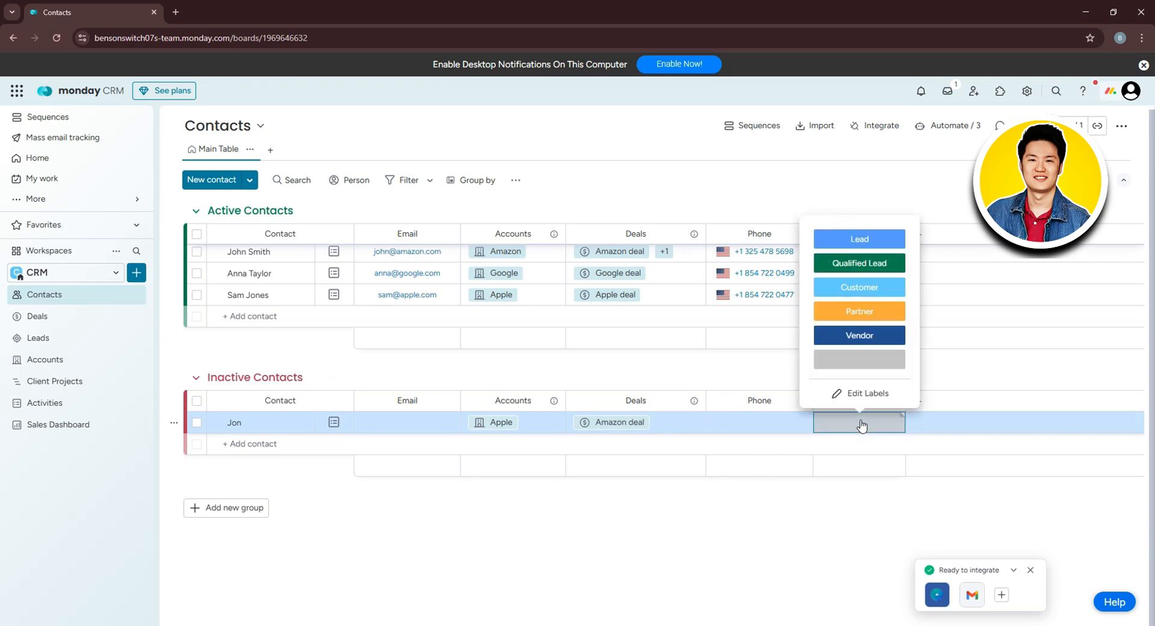
pyautogui.click(761, 373)
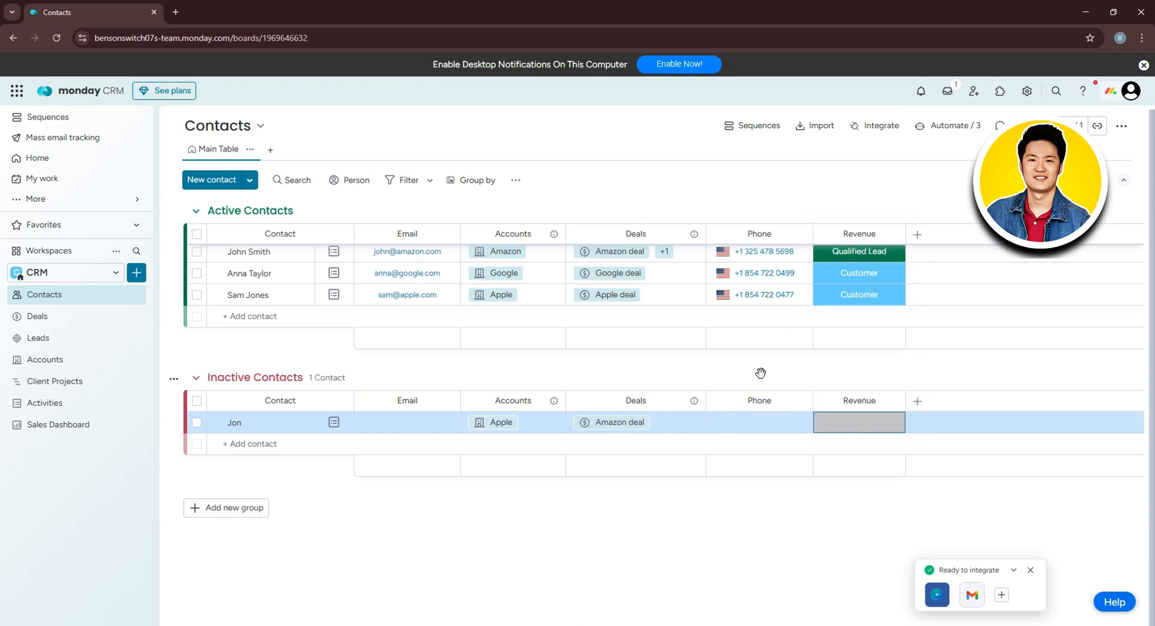
# Add a Priority column to the Contacts board from the Core Contact columns.
pyautogui.click(917, 402)
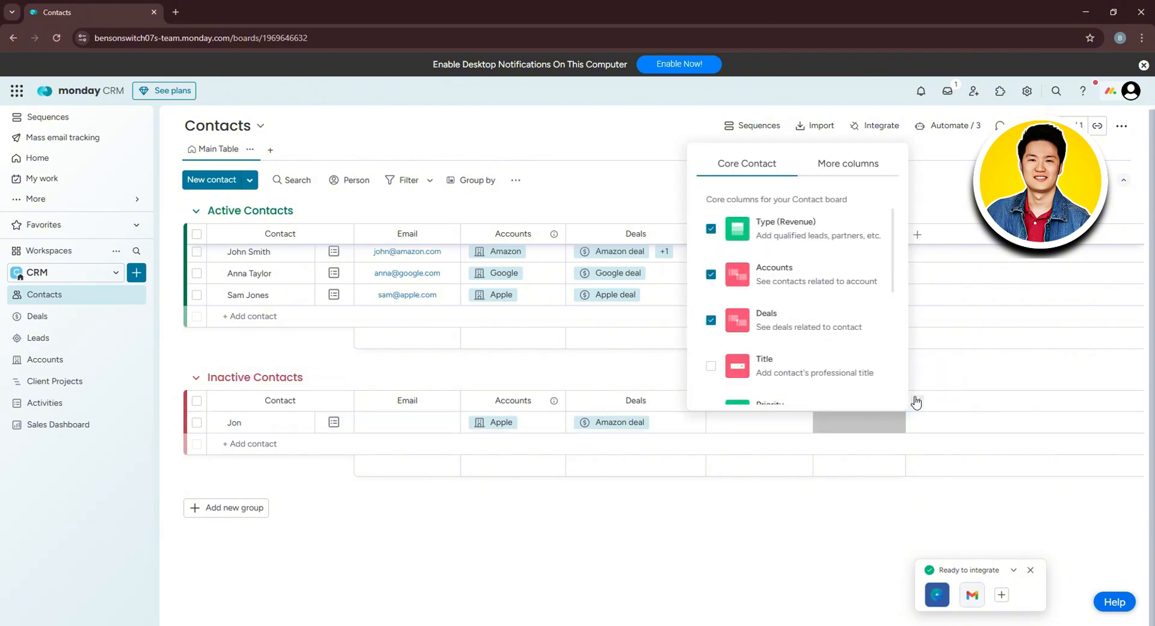
pyautogui.scroll(-1, 817, 373)
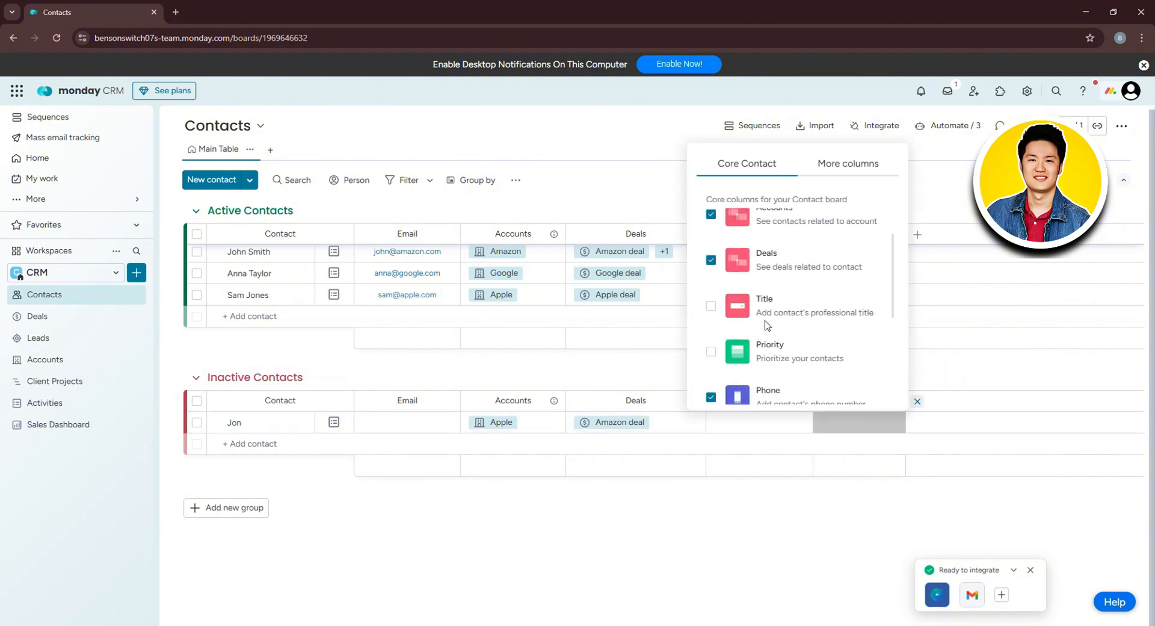
pyautogui.click(712, 352)
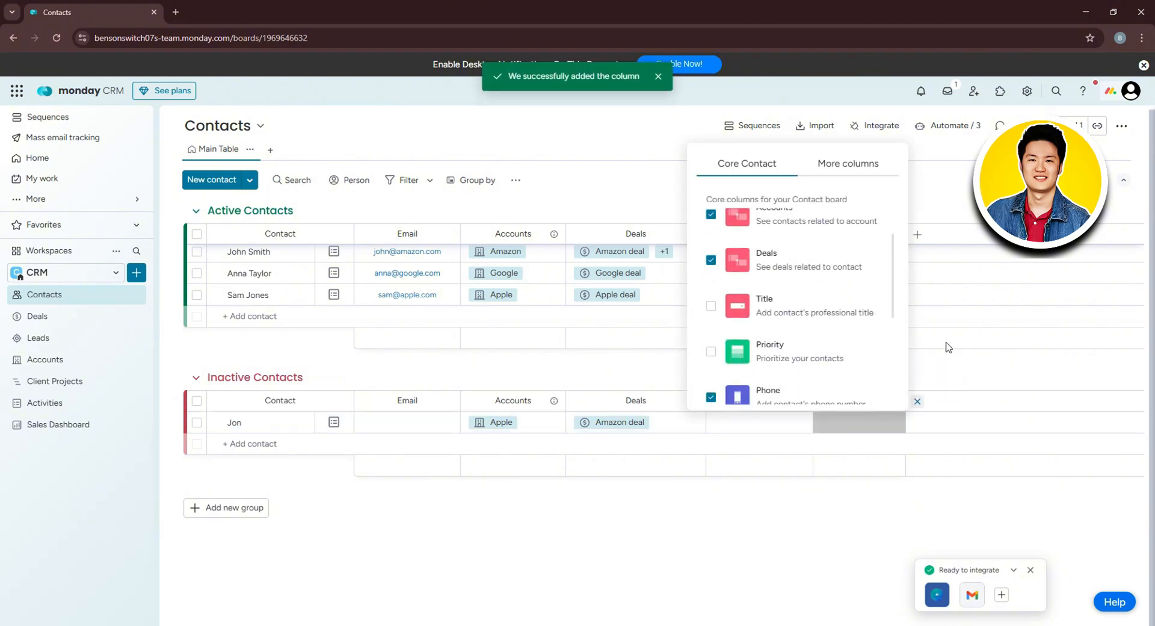
pyautogui.click(1047, 353)
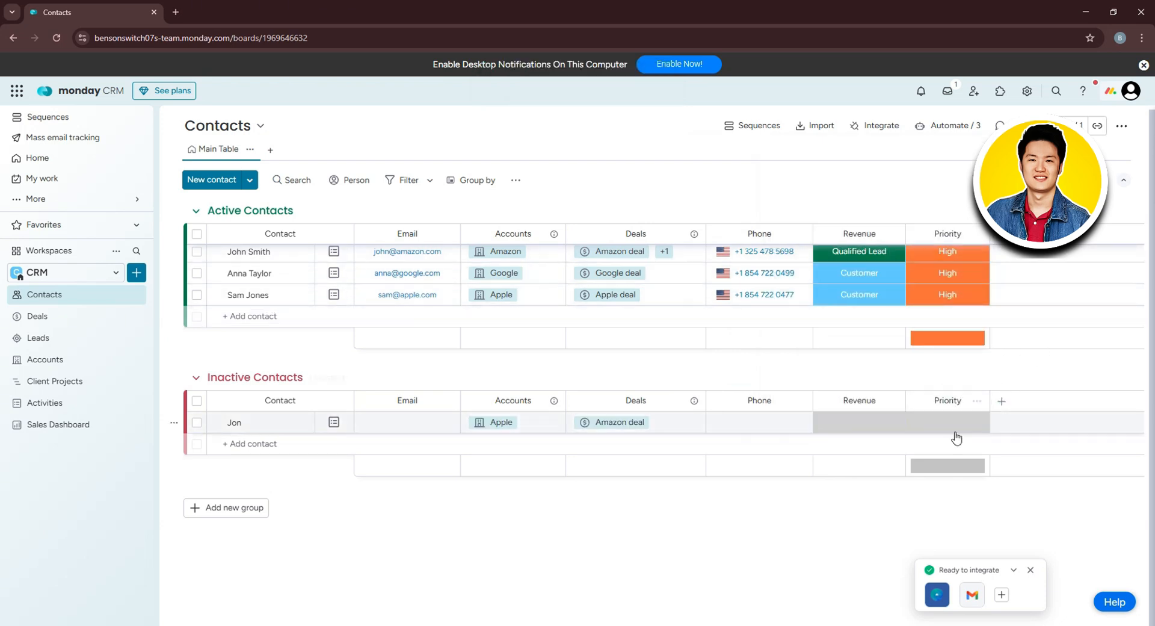
# Set the first contact's priority to Low and the third contact's to Medium.
pyautogui.click(956, 252)
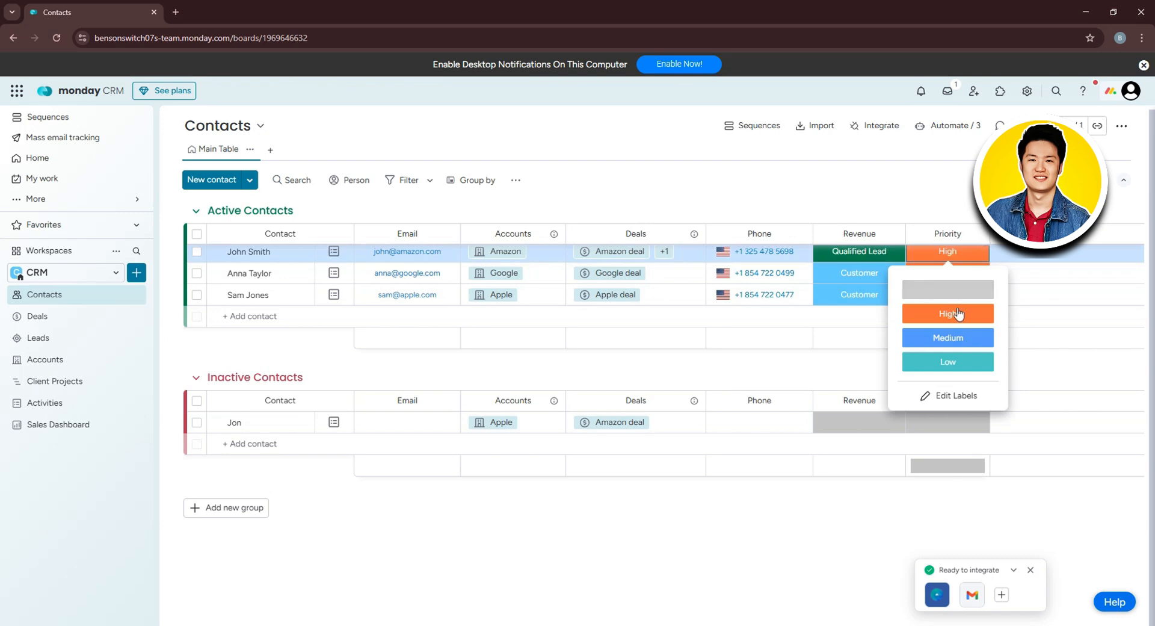
pyautogui.click(964, 361)
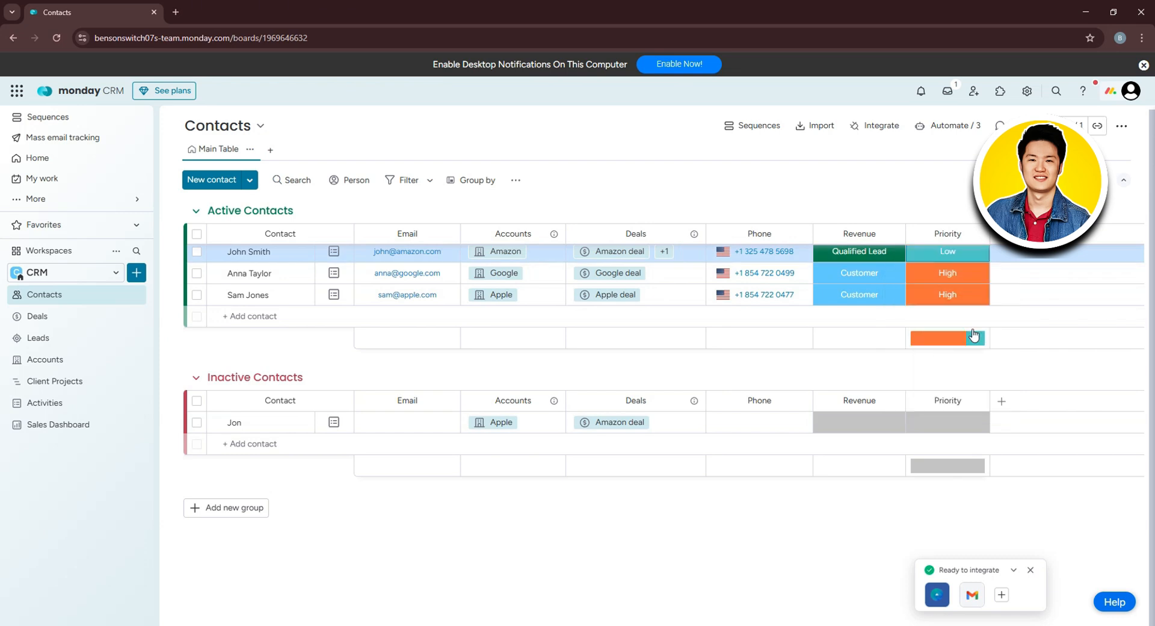
pyautogui.click(948, 294)
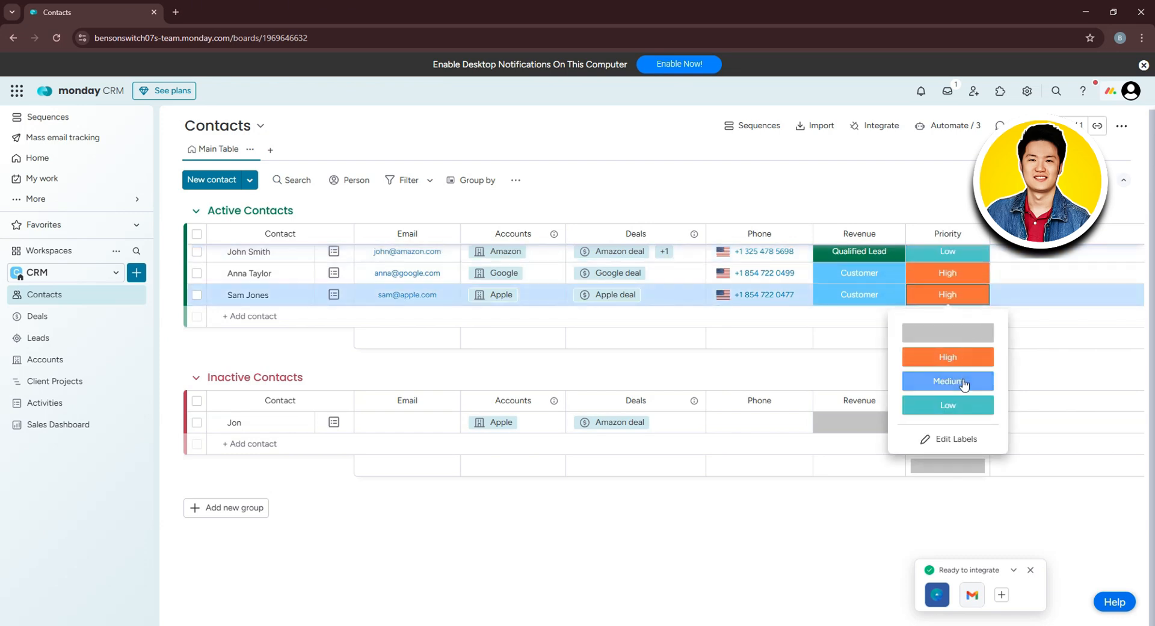
pyautogui.click(963, 375)
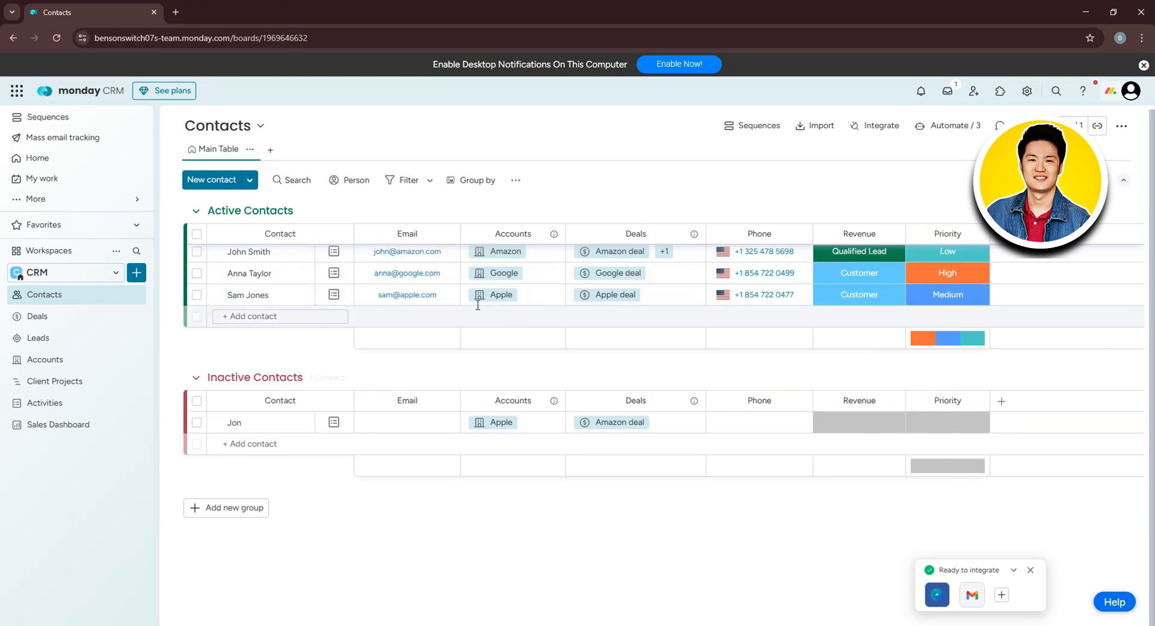
# Browse the Deals and Leads boards, then open Accounts and scroll to its employee and headquarters columns.
pyautogui.click(63, 316)
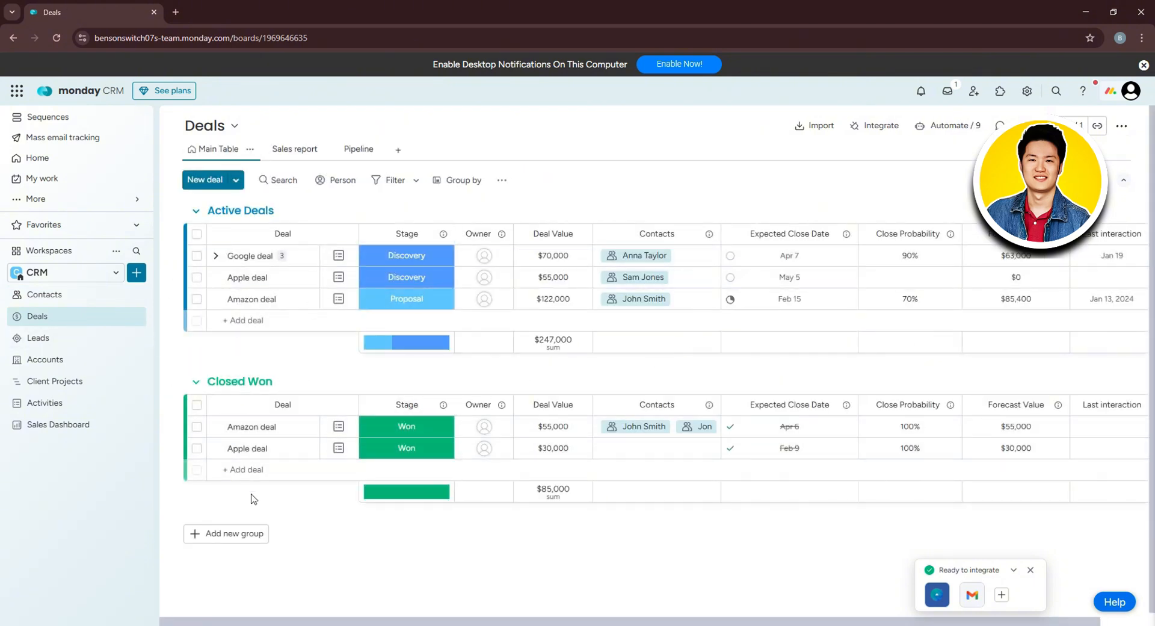
pyautogui.click(80, 348)
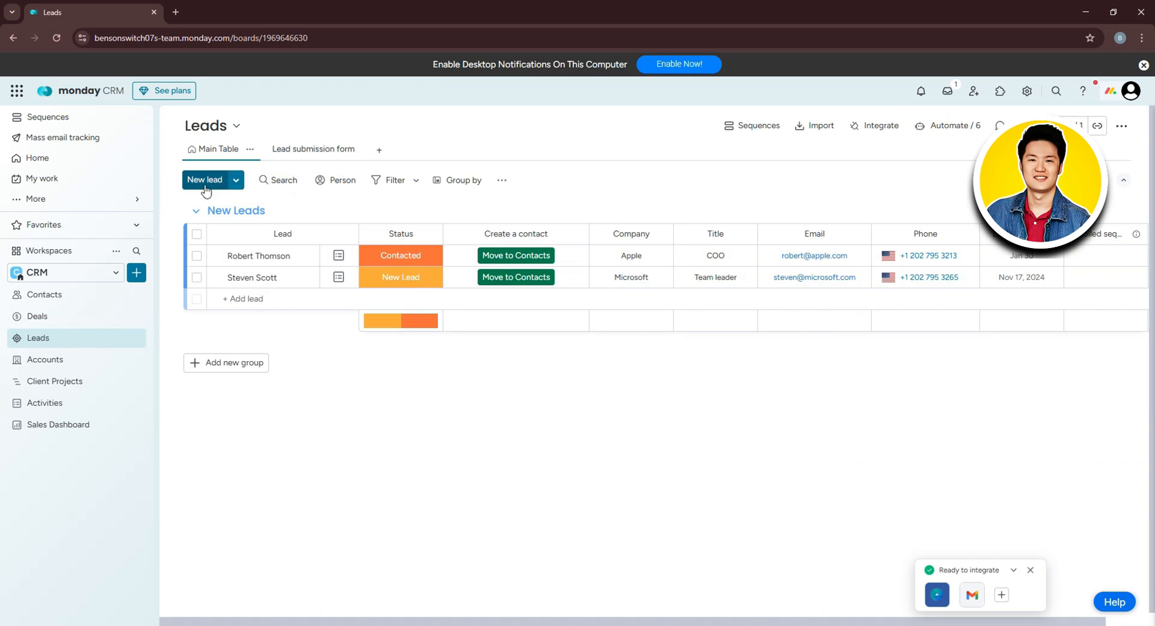
pyautogui.click(109, 360)
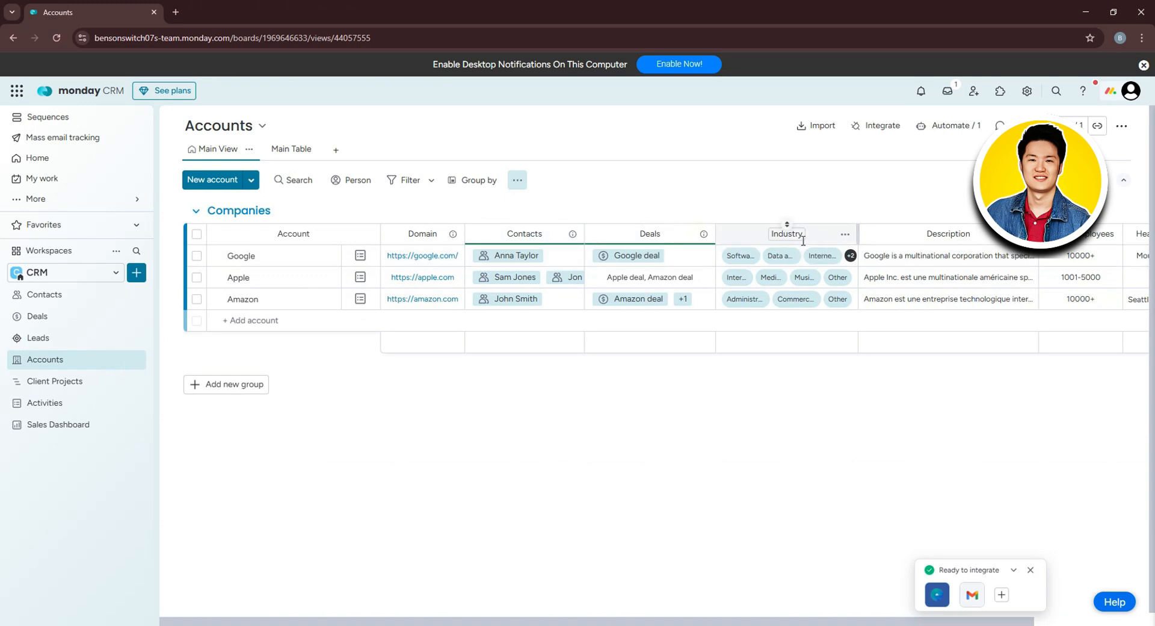
pyautogui.scroll(-1, 1107, 265)
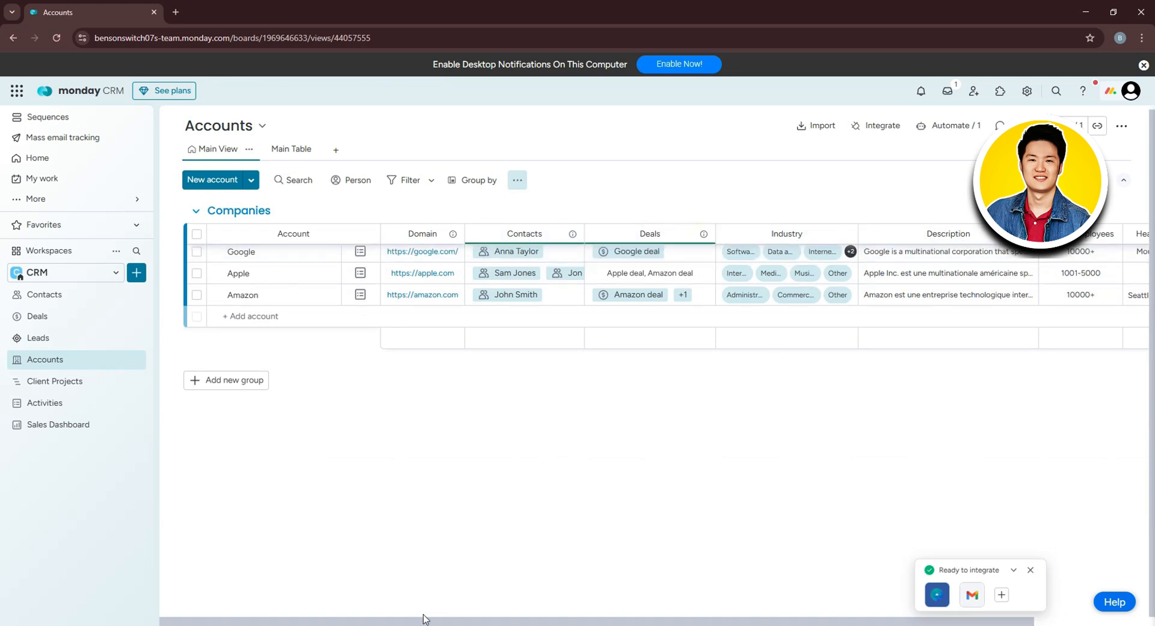
pyautogui.moveTo(478, 617); pyautogui.dragTo(630, 623)
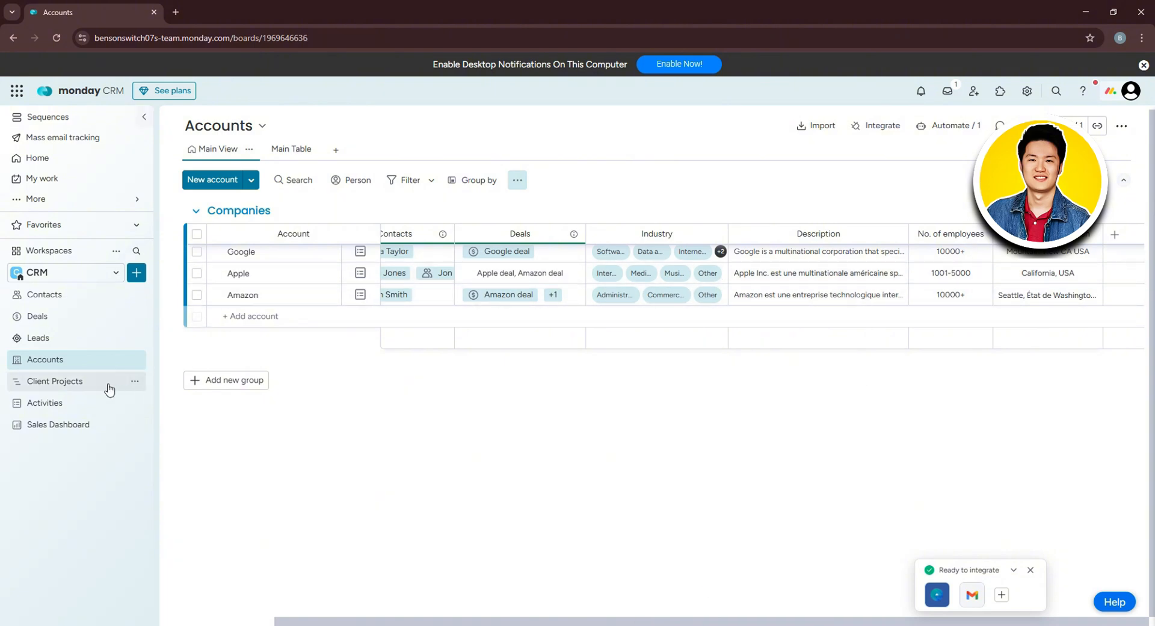
# Open Client Projects and add an empty group named 'Pending' below Completed.
pyautogui.click(77, 382)
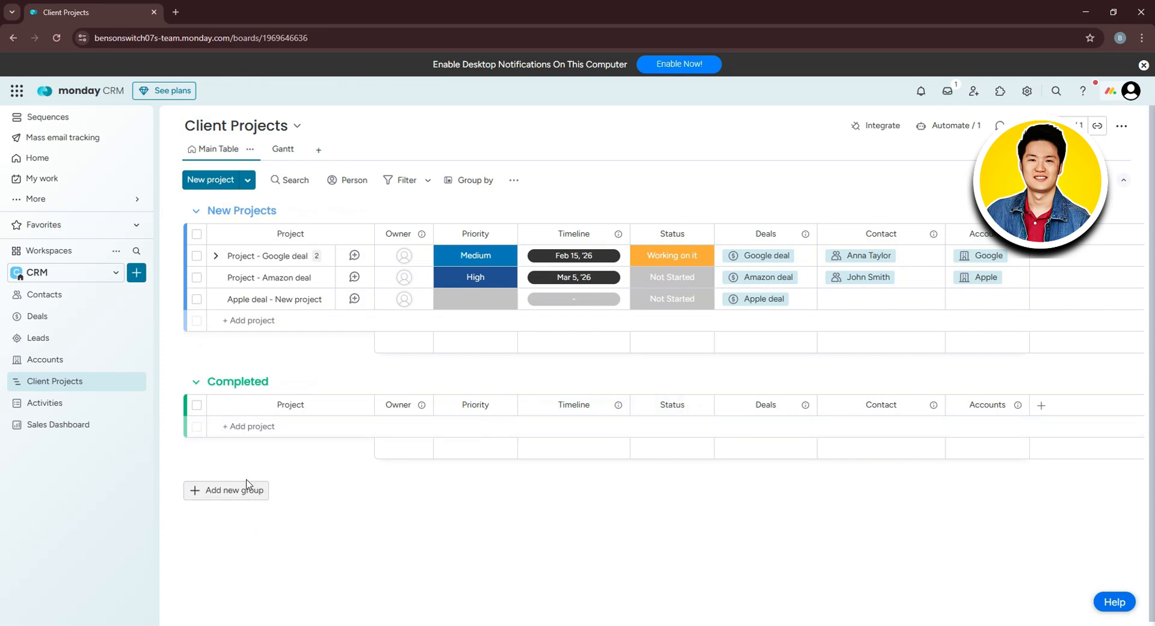
pyautogui.click(237, 497)
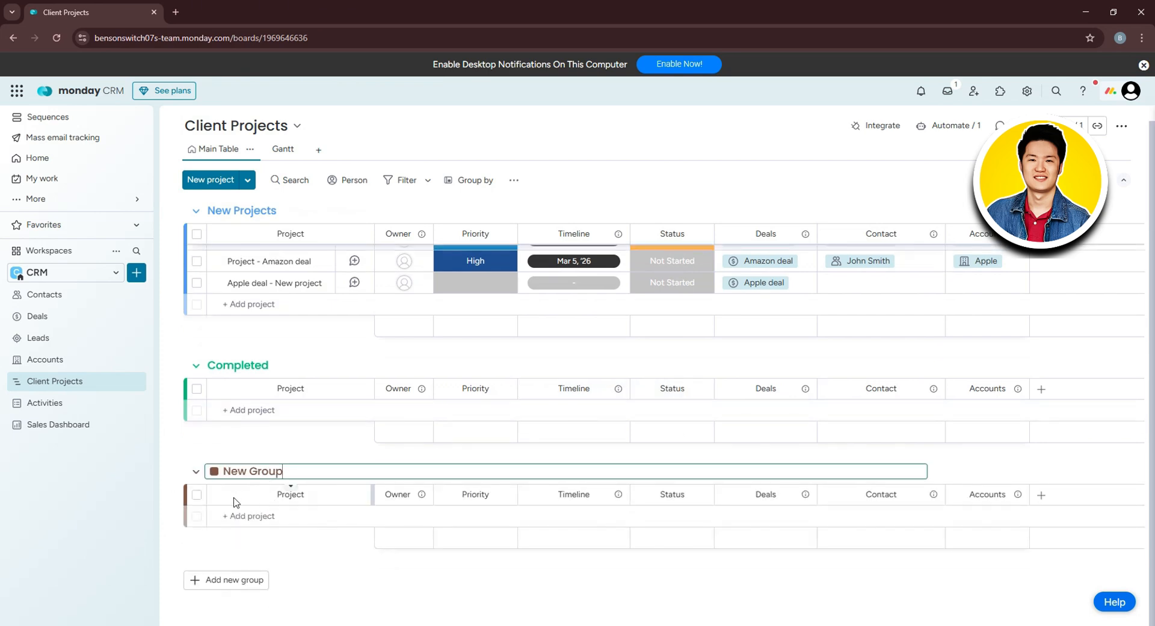
pyautogui.moveTo(293, 475); pyautogui.dragTo(209, 485)
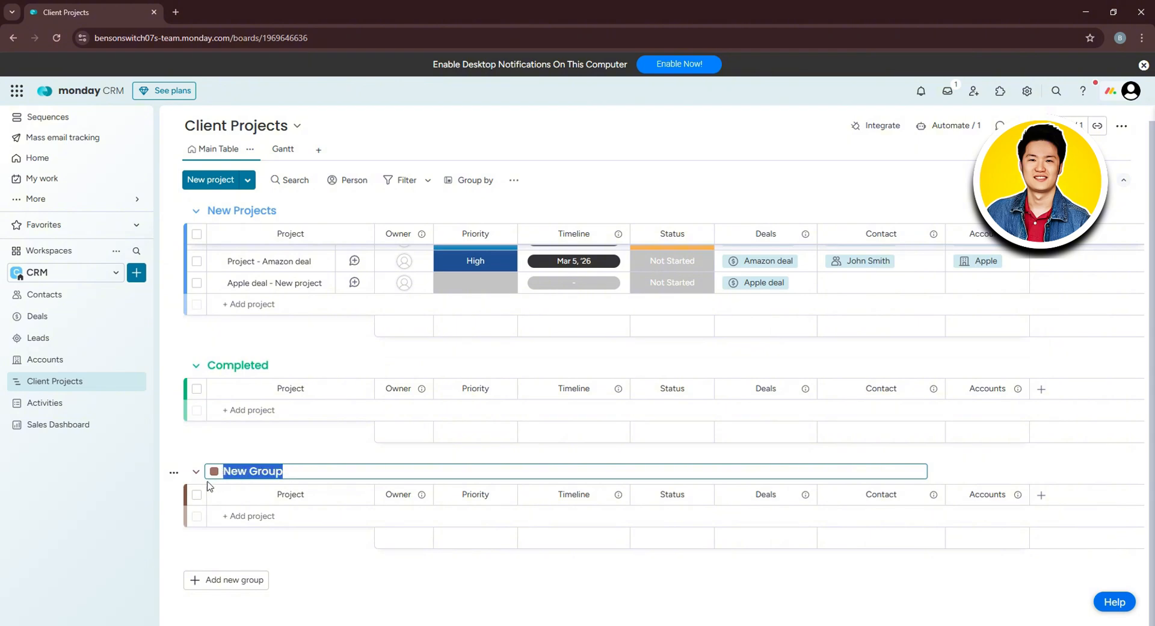
pyautogui.write('Pe')
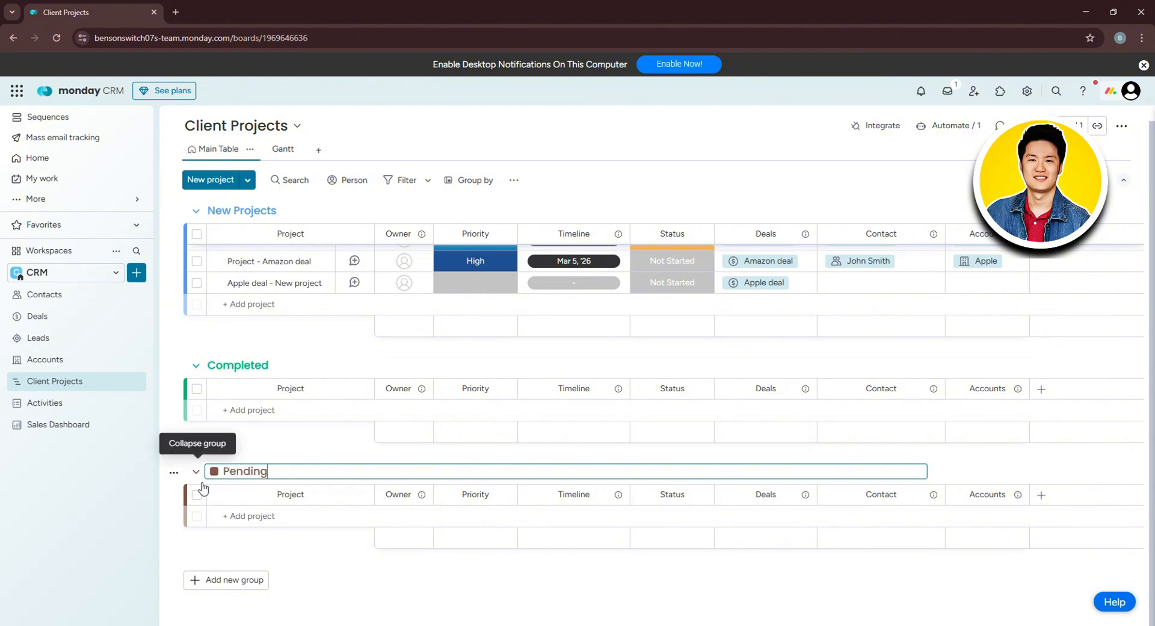
pyautogui.write('nding')
pyautogui.click(277, 460)
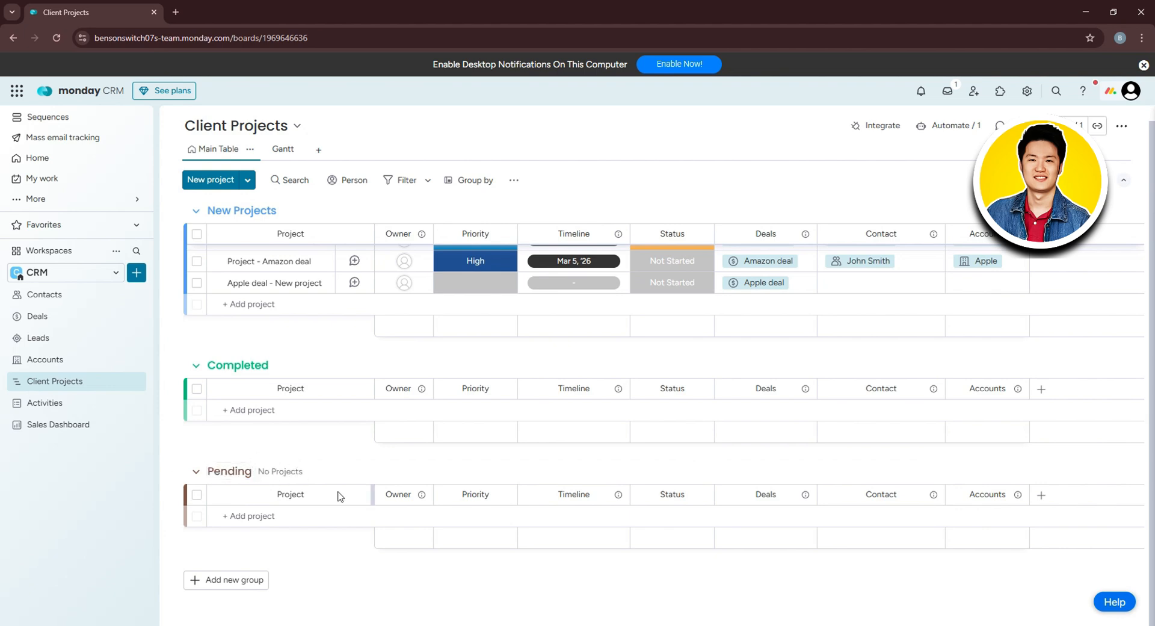
# Open the Activities board and make the third activity a Call summary.
pyautogui.click(48, 403)
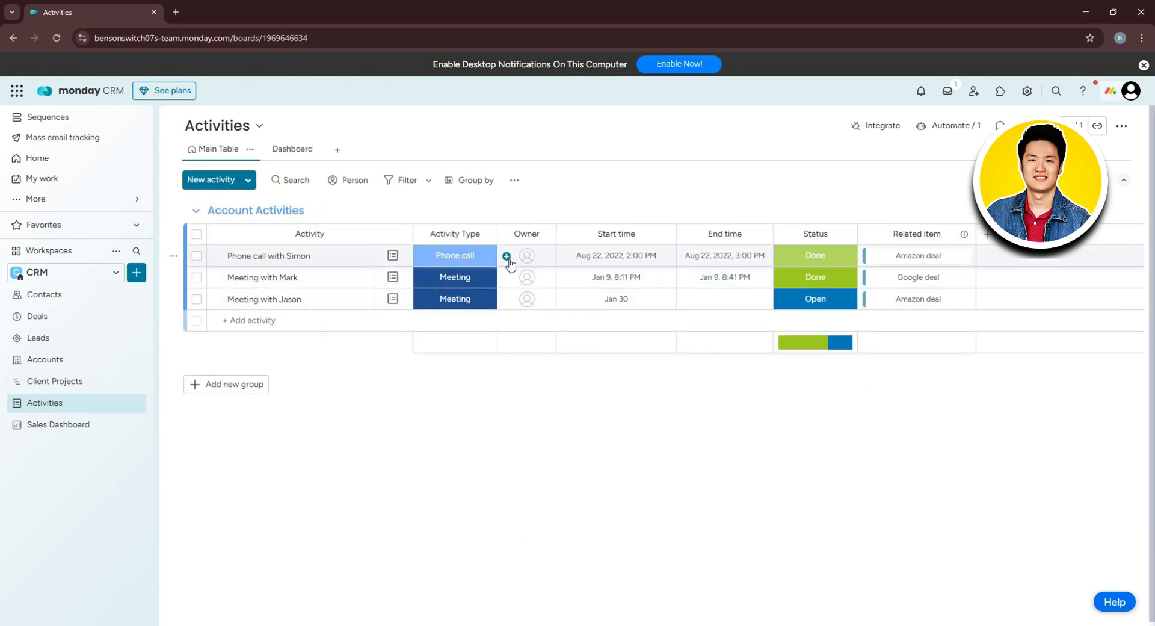
pyautogui.click(480, 300)
pyautogui.click(480, 389)
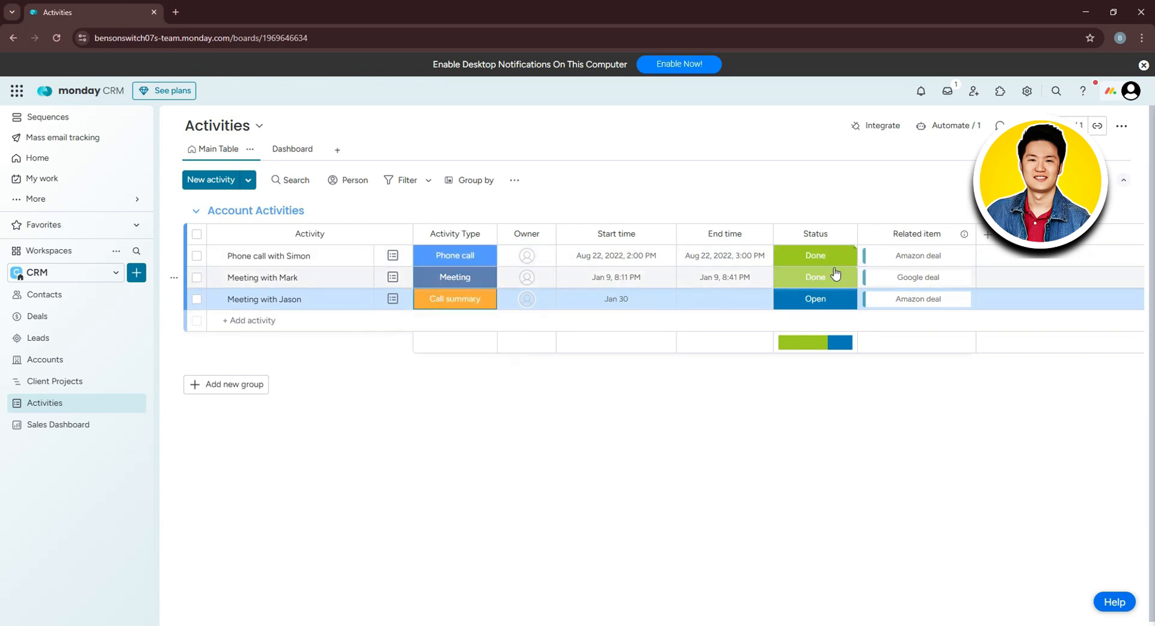
# Create a new Pending status label and assign it to the third activity.
pyautogui.click(832, 301)
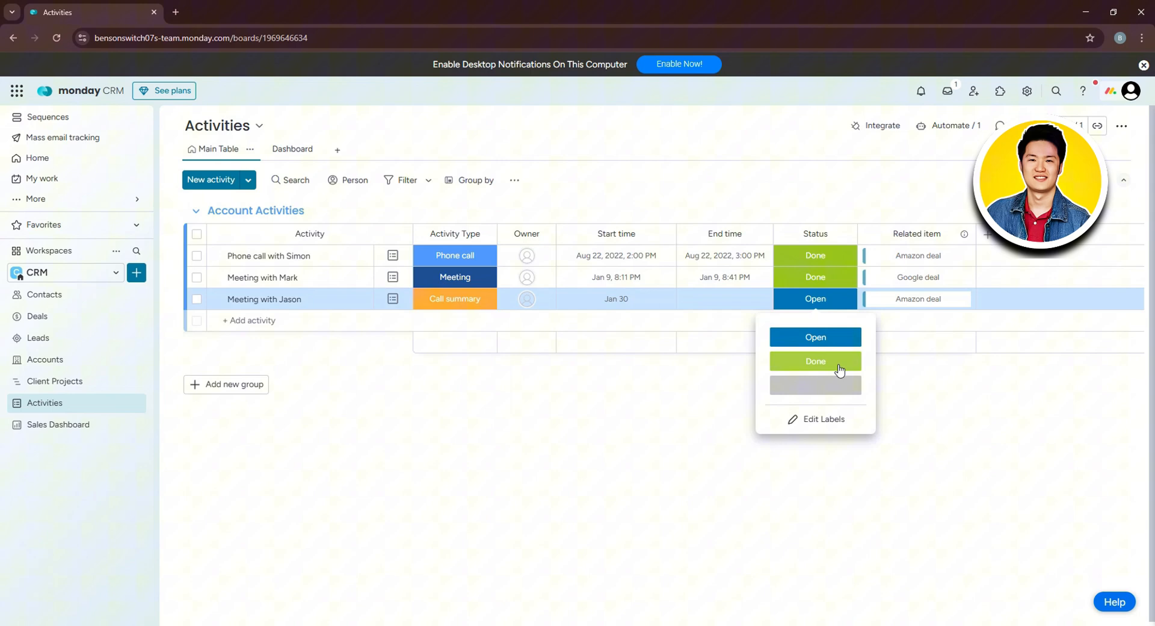
pyautogui.click(820, 338)
pyautogui.click(816, 309)
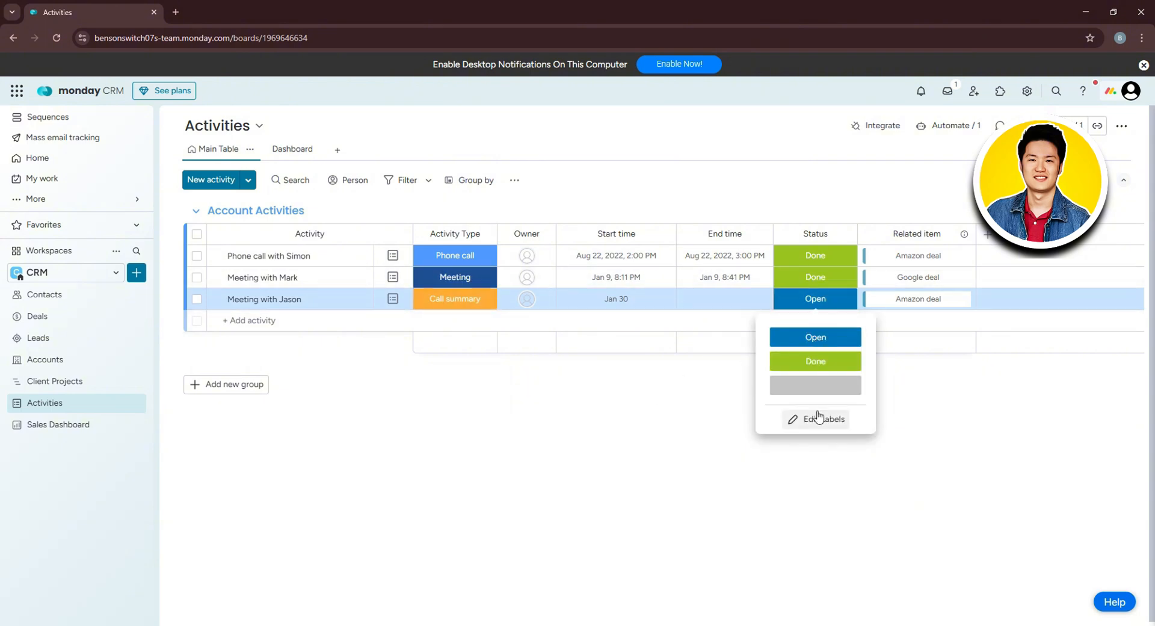
pyautogui.click(811, 421)
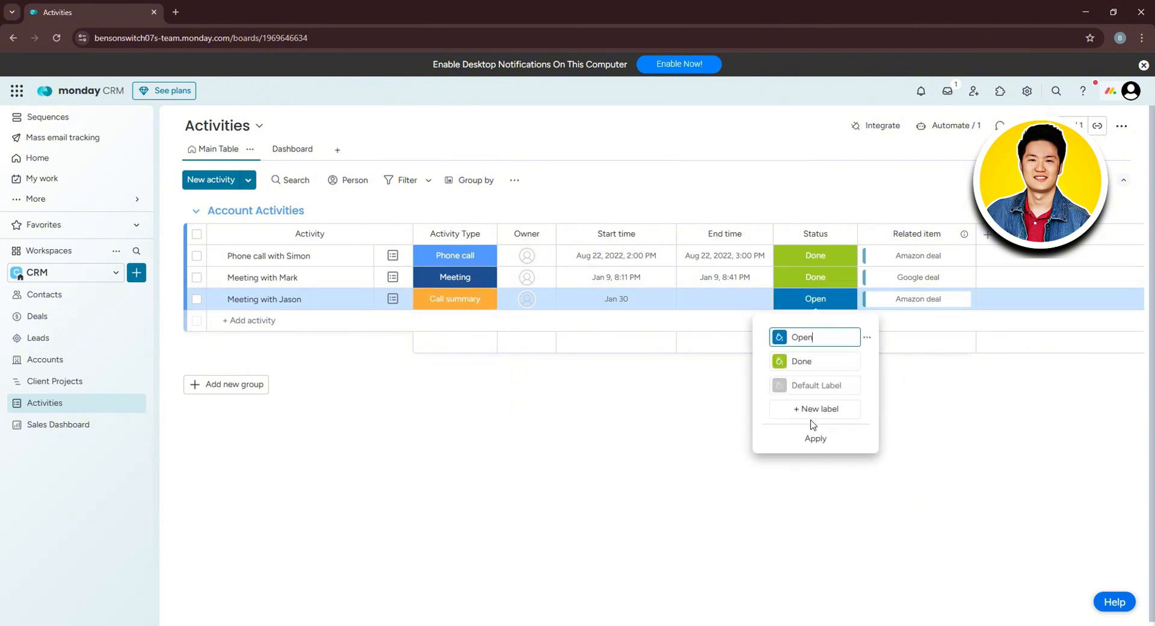
pyautogui.click(817, 386)
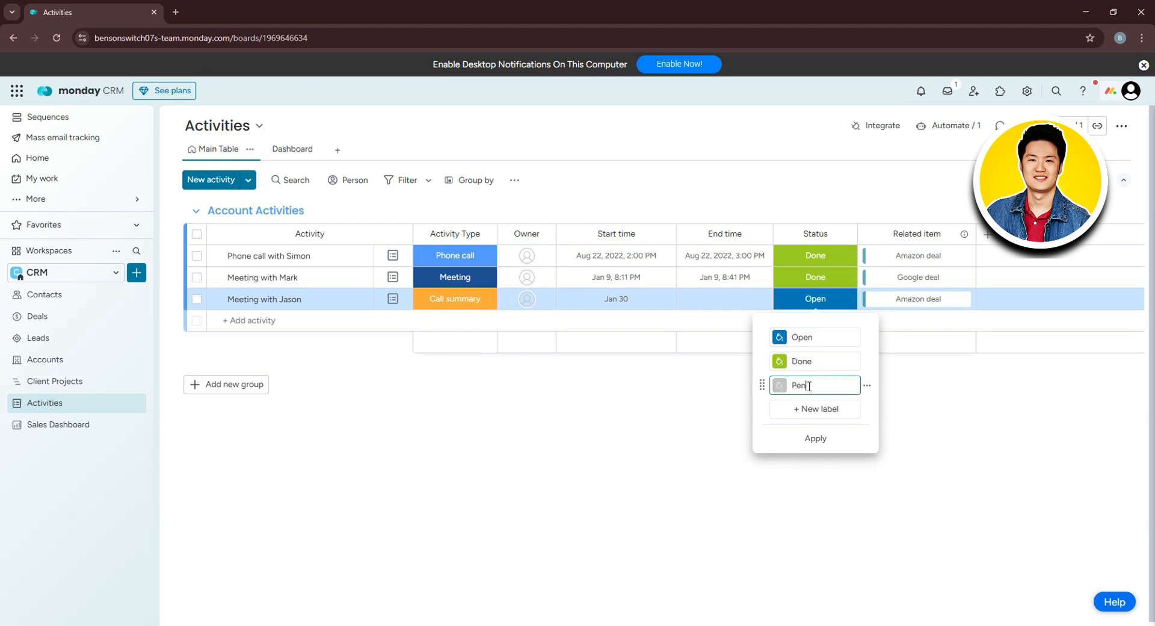
pyautogui.press('Return')
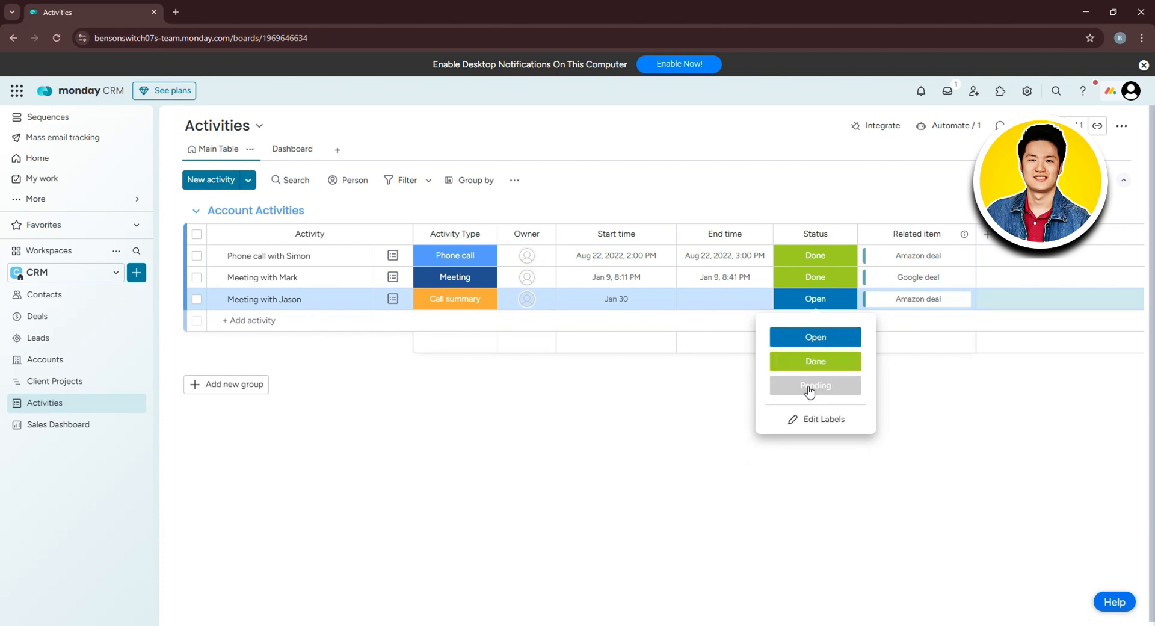
pyautogui.click(811, 390)
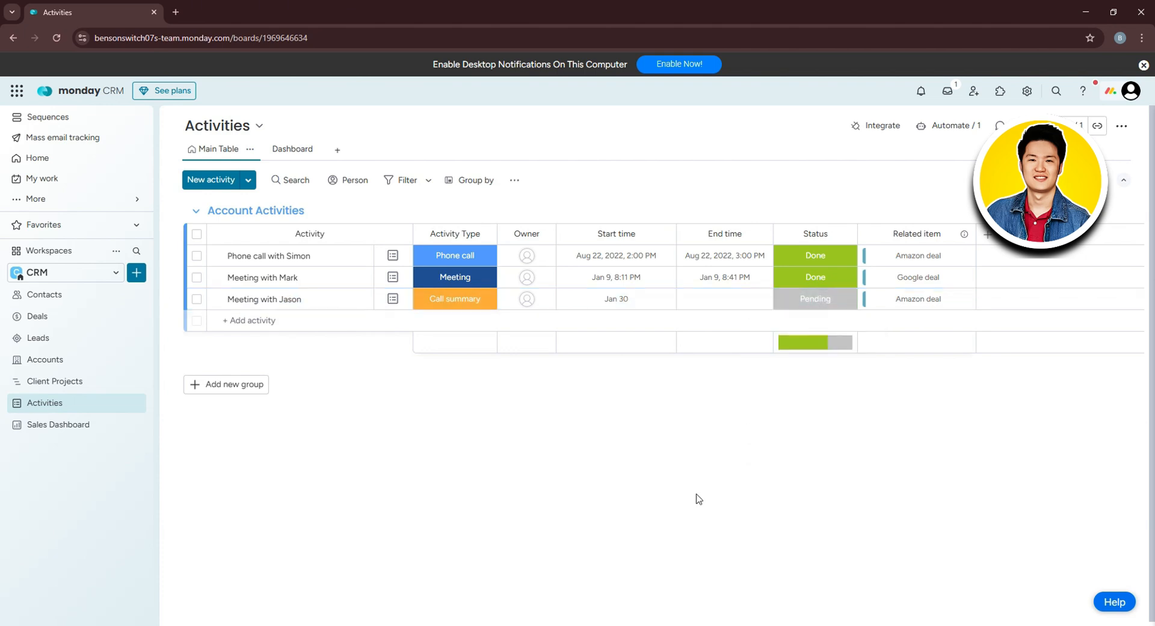
pyautogui.click(63, 426)
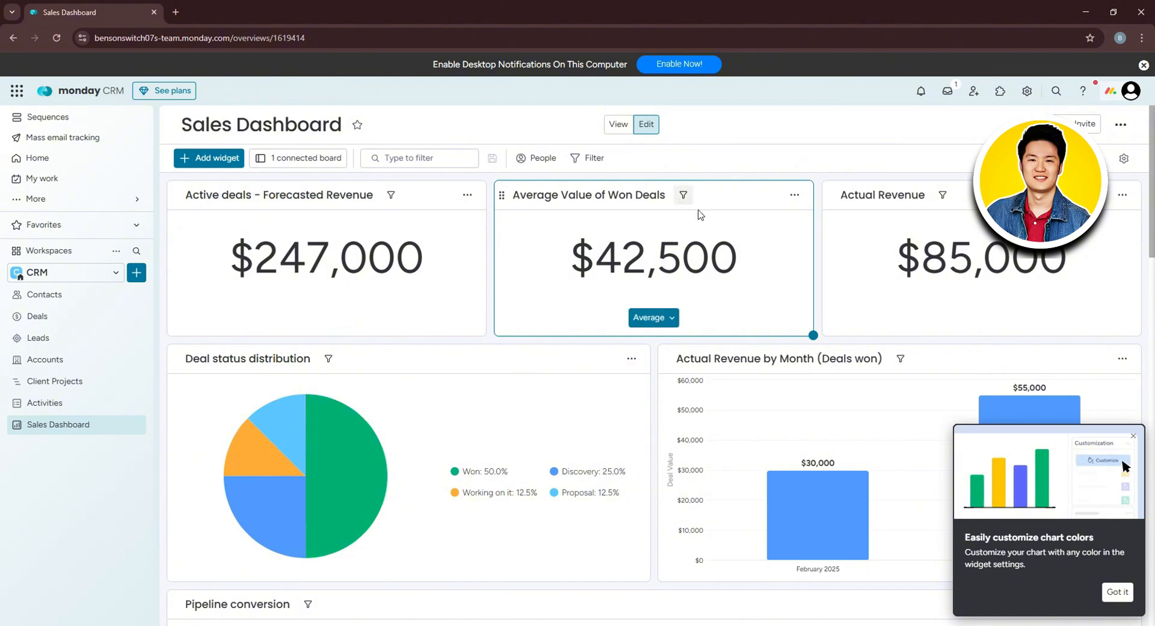
pyautogui.scroll(-2, 872, 198)
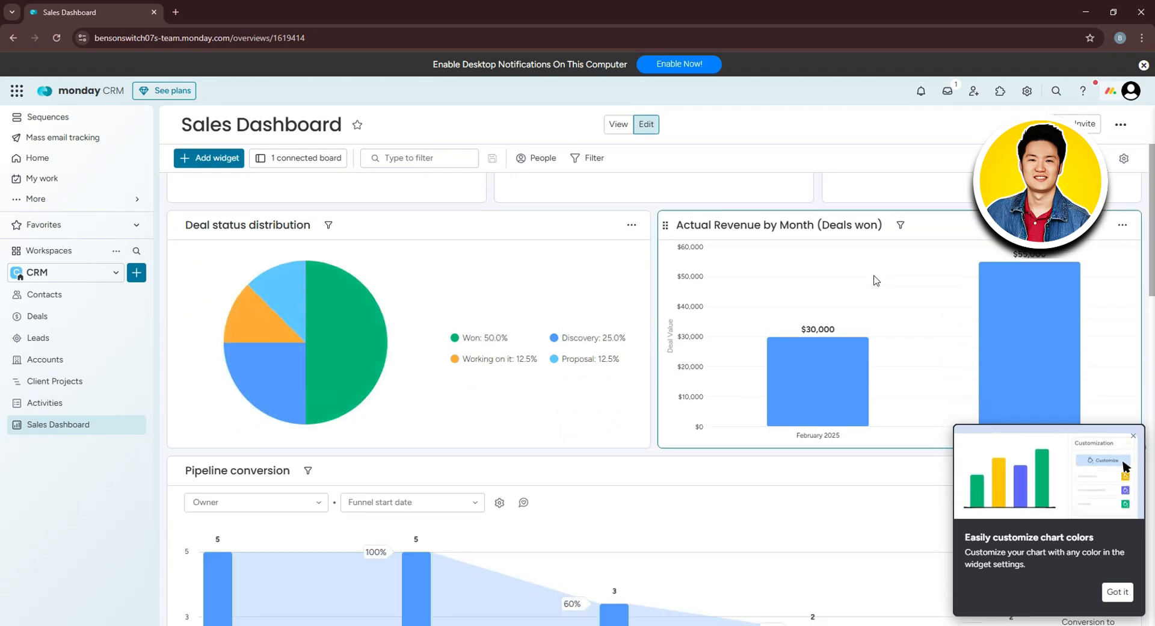
pyautogui.scroll(-3, 873, 264)
pyautogui.scroll(-3, 876, 258)
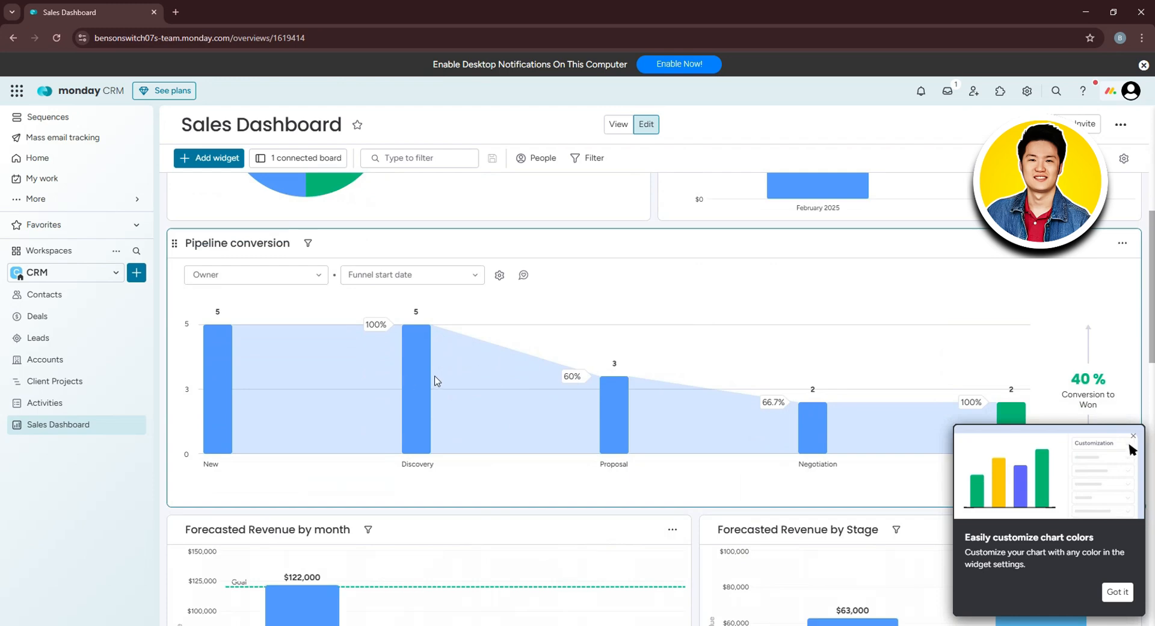
pyautogui.scroll(-2, 415, 370)
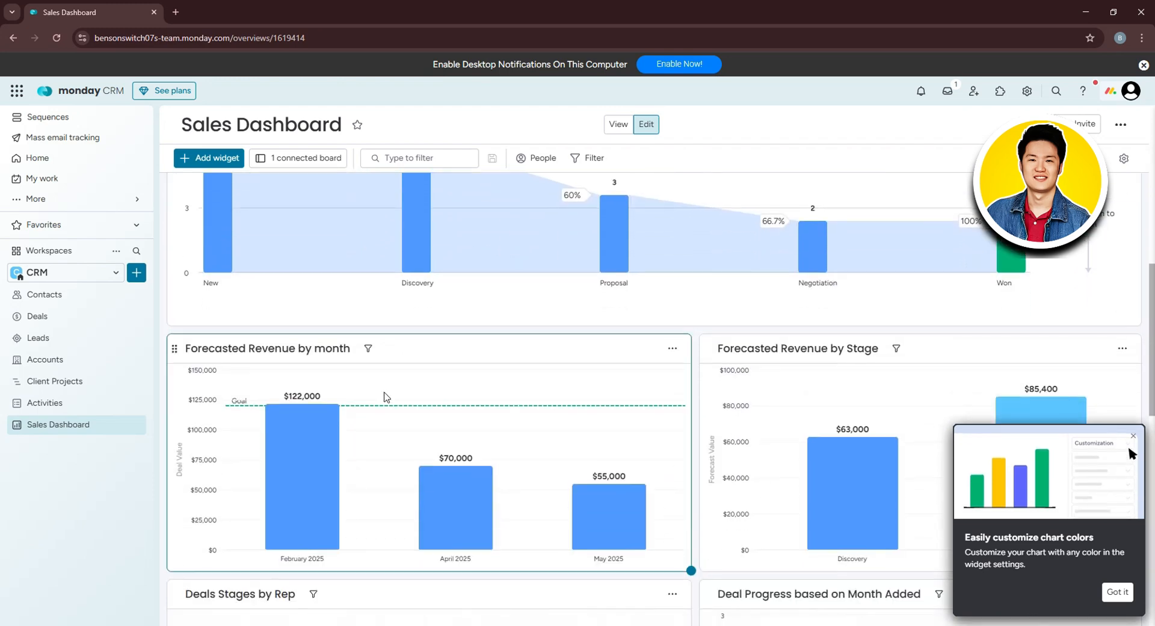
pyautogui.scroll(-4, 384, 394)
pyautogui.scroll(-6, 373, 398)
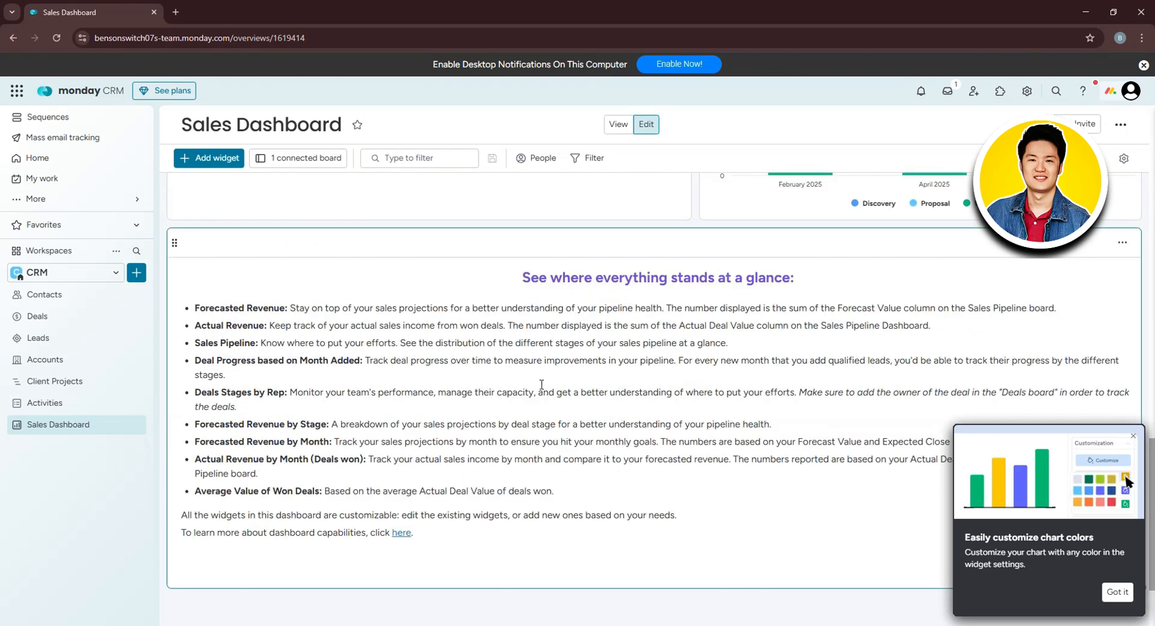
pyautogui.scroll(5, 416, 421)
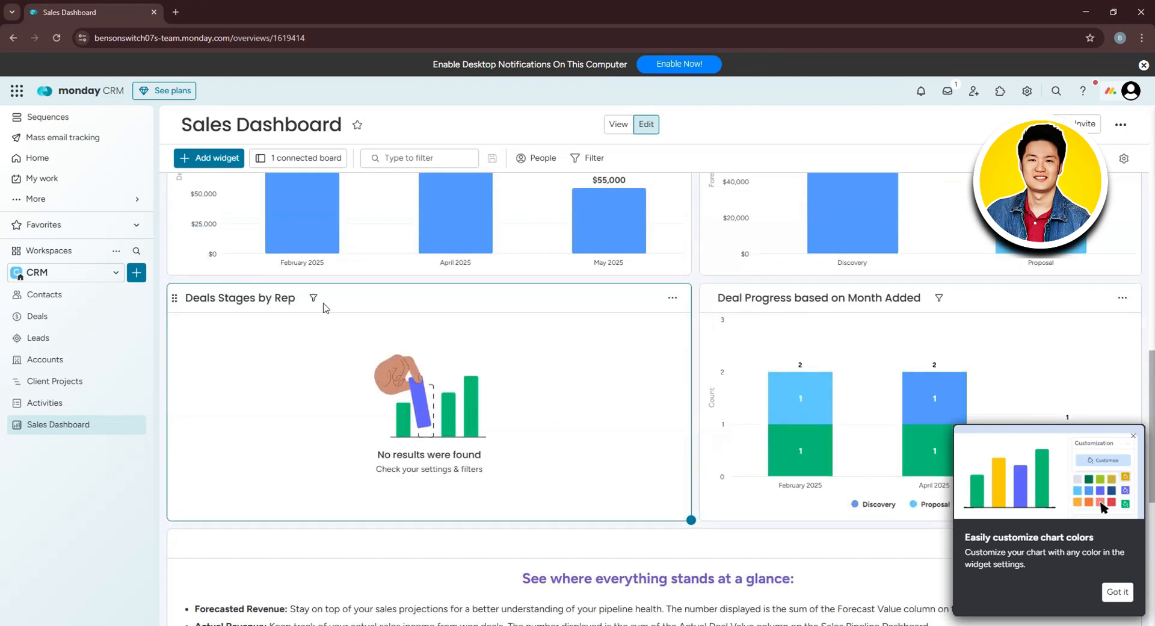
# Create a new workspace named 'Tutorial' from the workspace list.
pyautogui.click(137, 273)
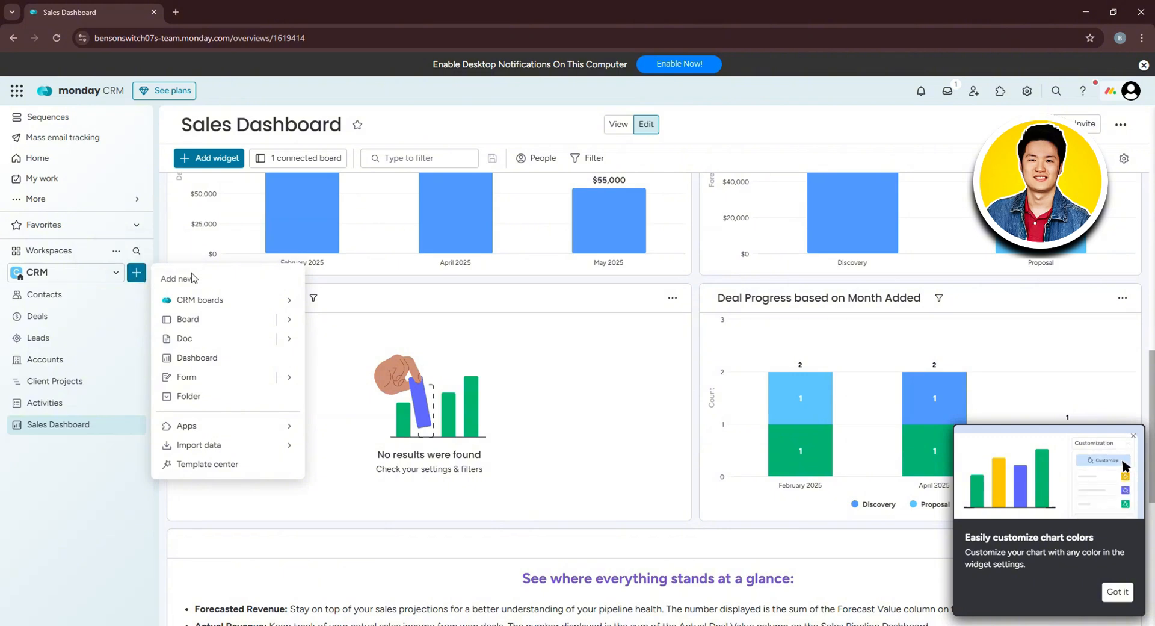
pyautogui.click(79, 274)
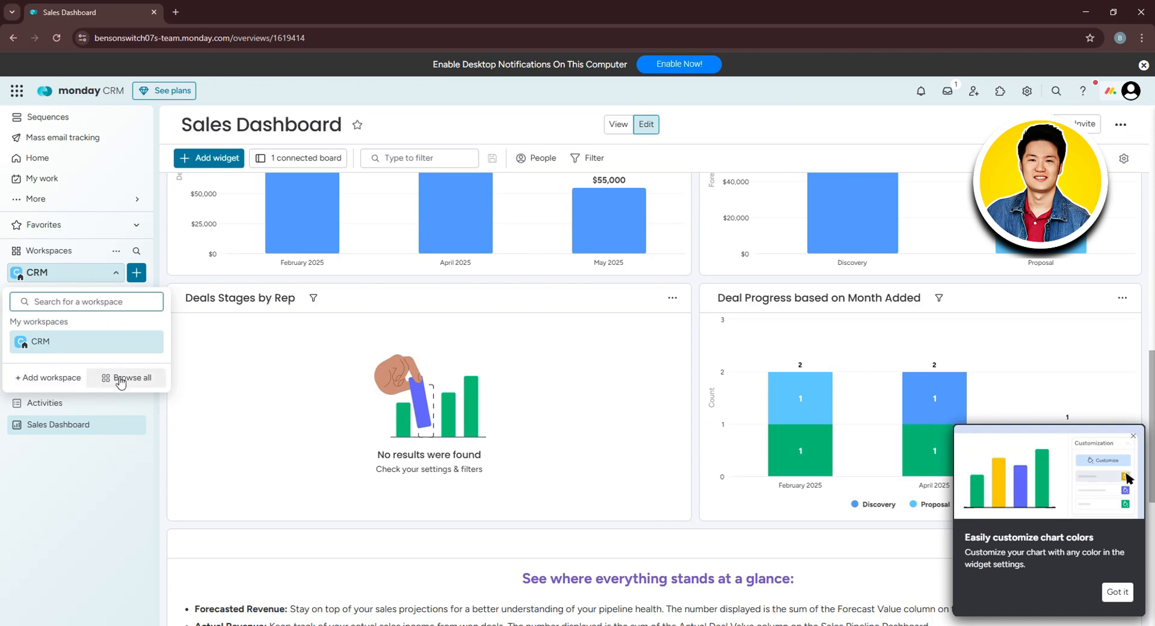
pyautogui.click(39, 378)
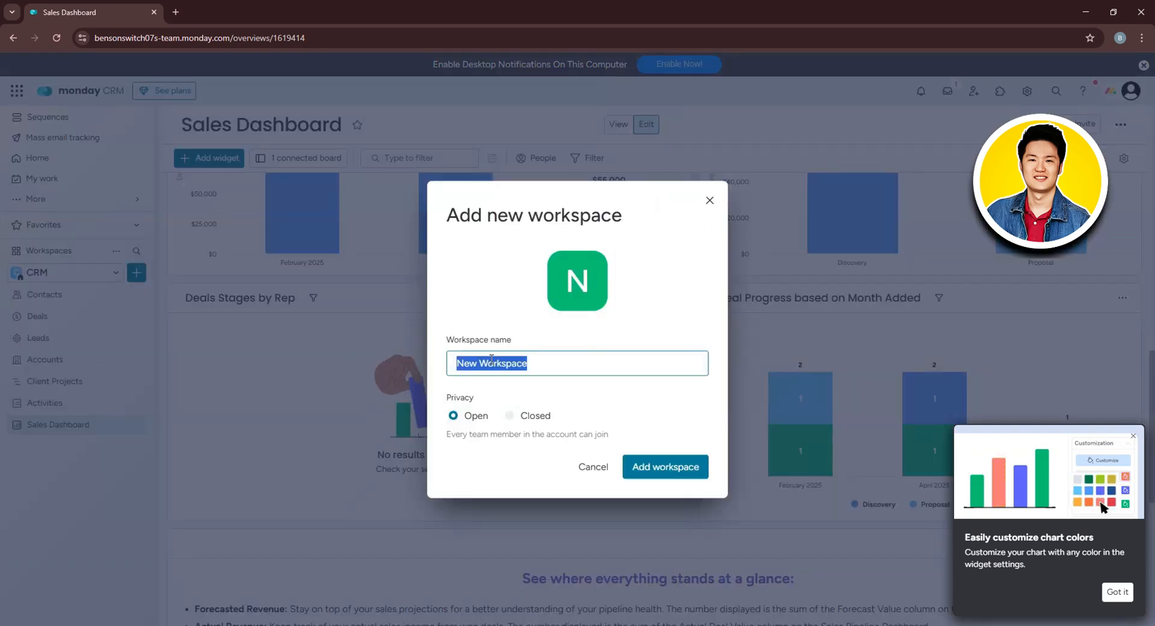
pyautogui.write('Tutorial')
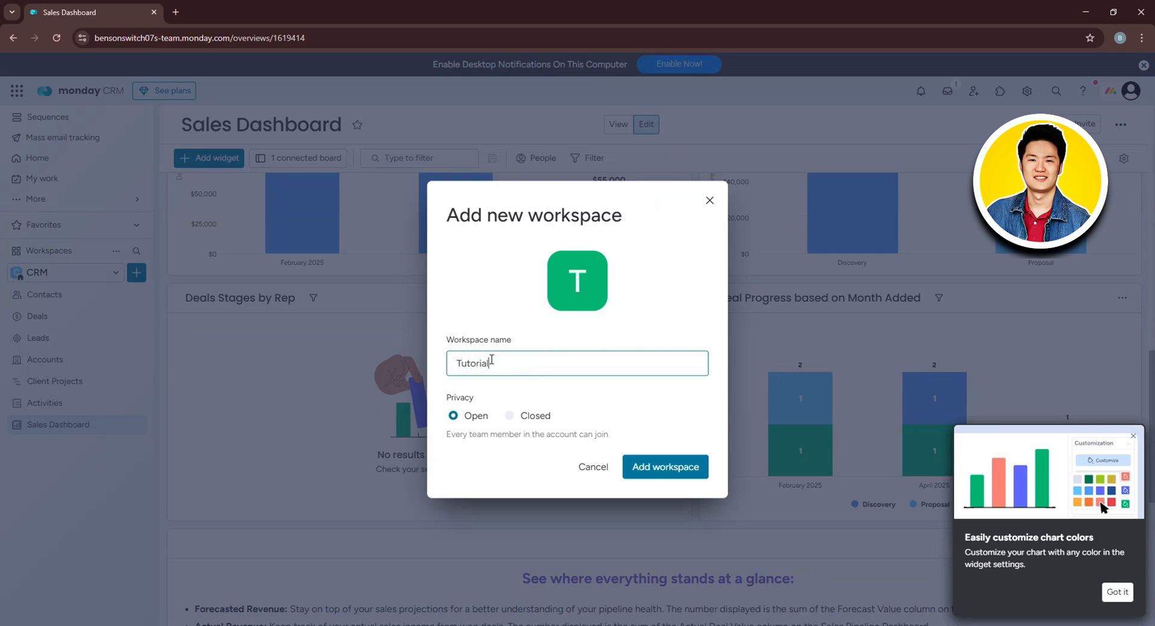
pyautogui.click(667, 467)
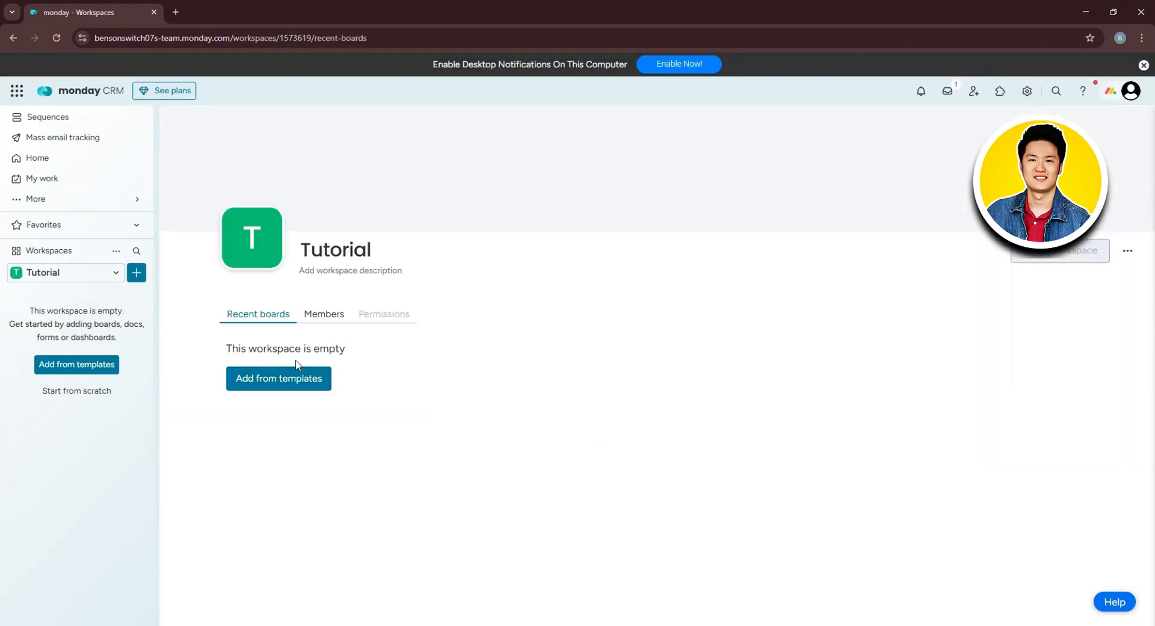
# Browse the Sales & CRM templates and open the Basic CRM template's details.
pyautogui.click(305, 375)
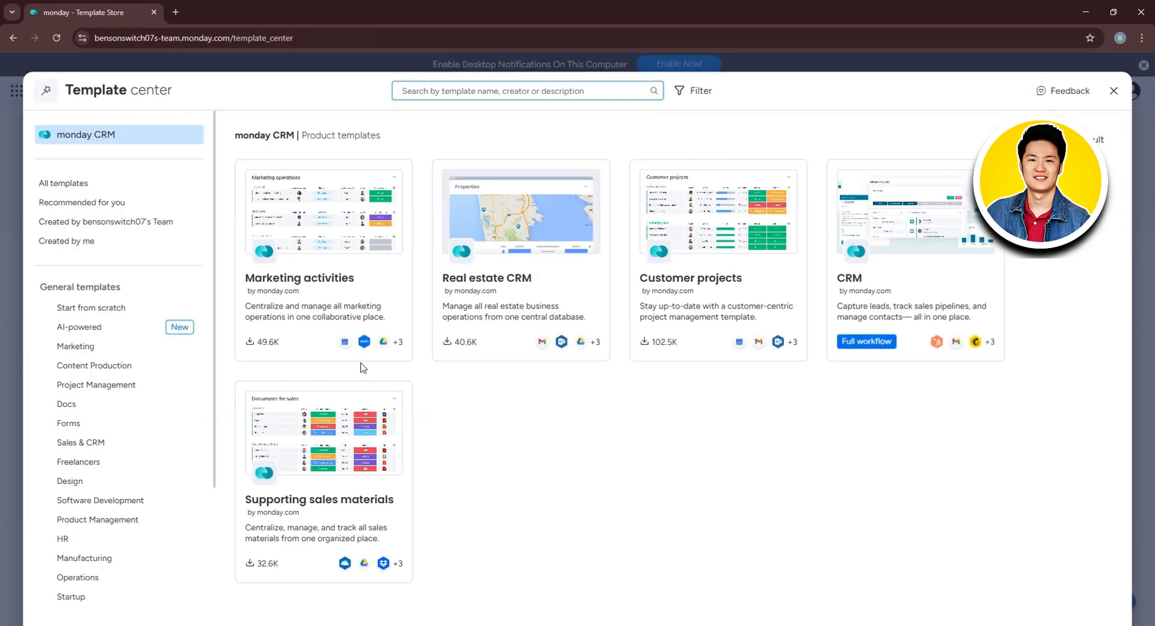
pyautogui.scroll(-1, 160, 304)
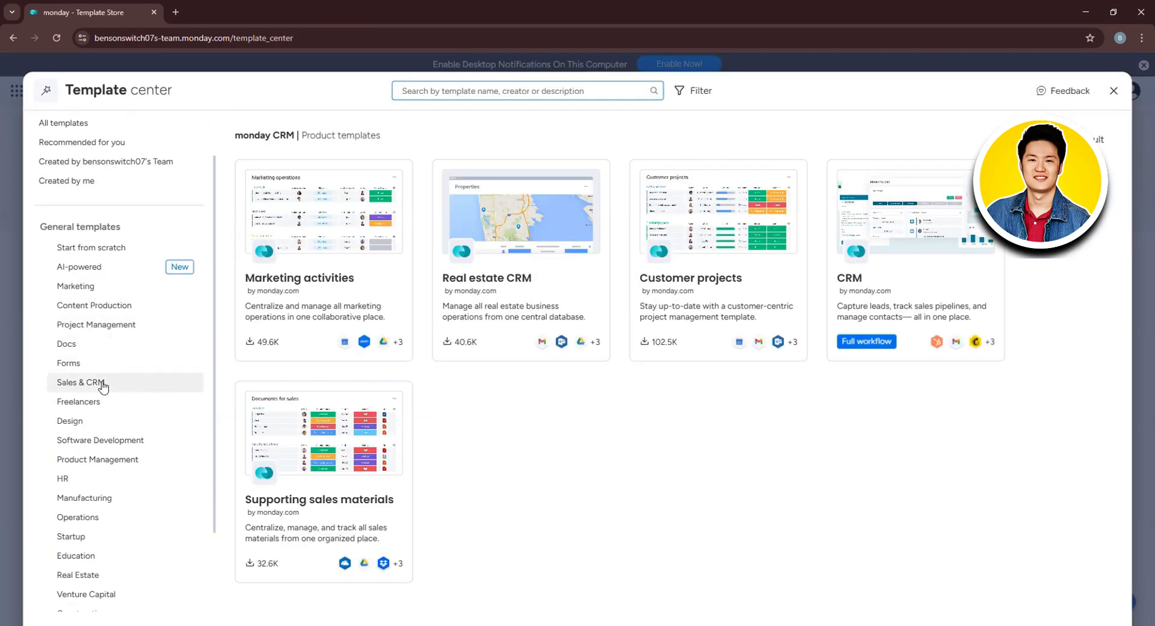
pyautogui.click(78, 384)
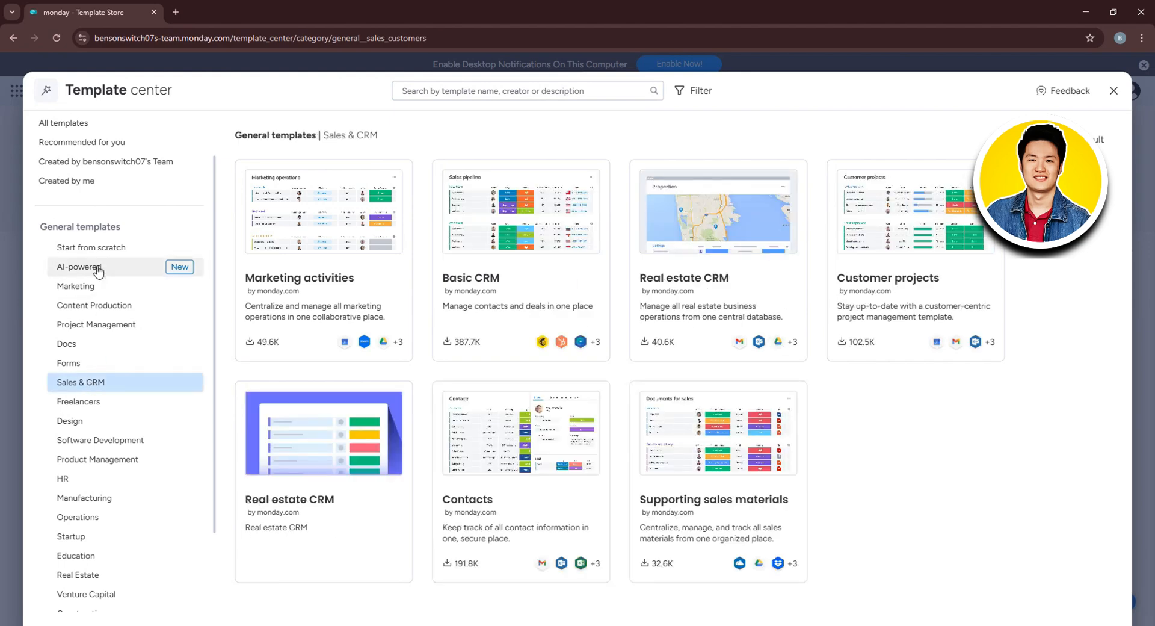
pyautogui.scroll(-2, 118, 501)
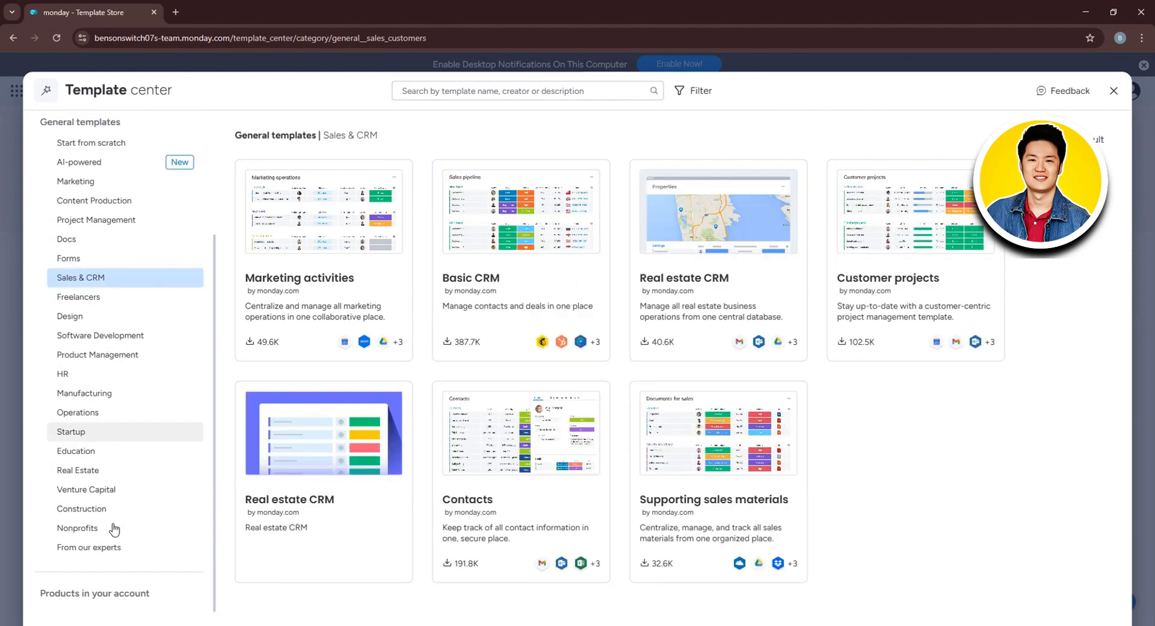
pyautogui.scroll(3, 118, 488)
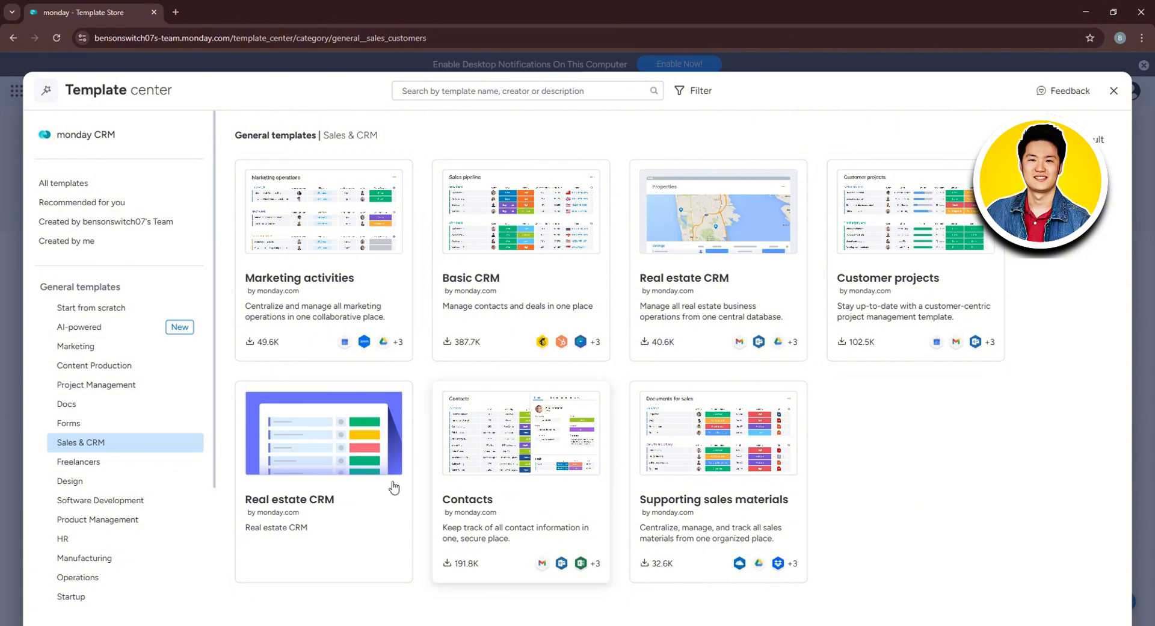
pyautogui.click(516, 277)
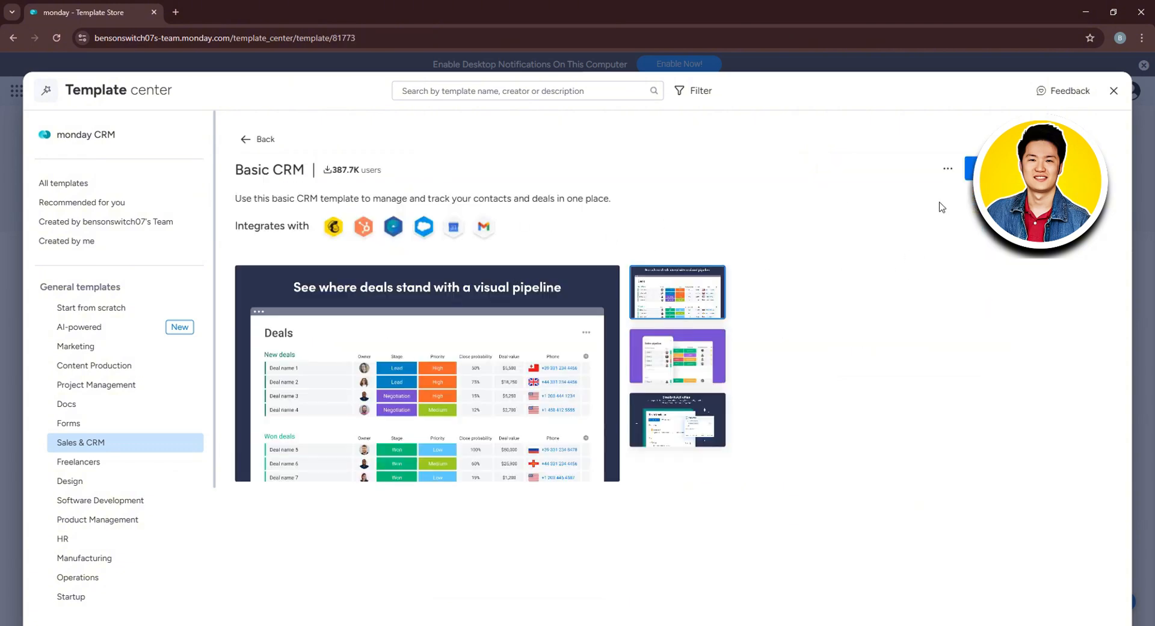
# Apply the Basic CRM template to Tutorial and review its Deal Tracker and My Contacts boards.
pyautogui.click(1017, 169)
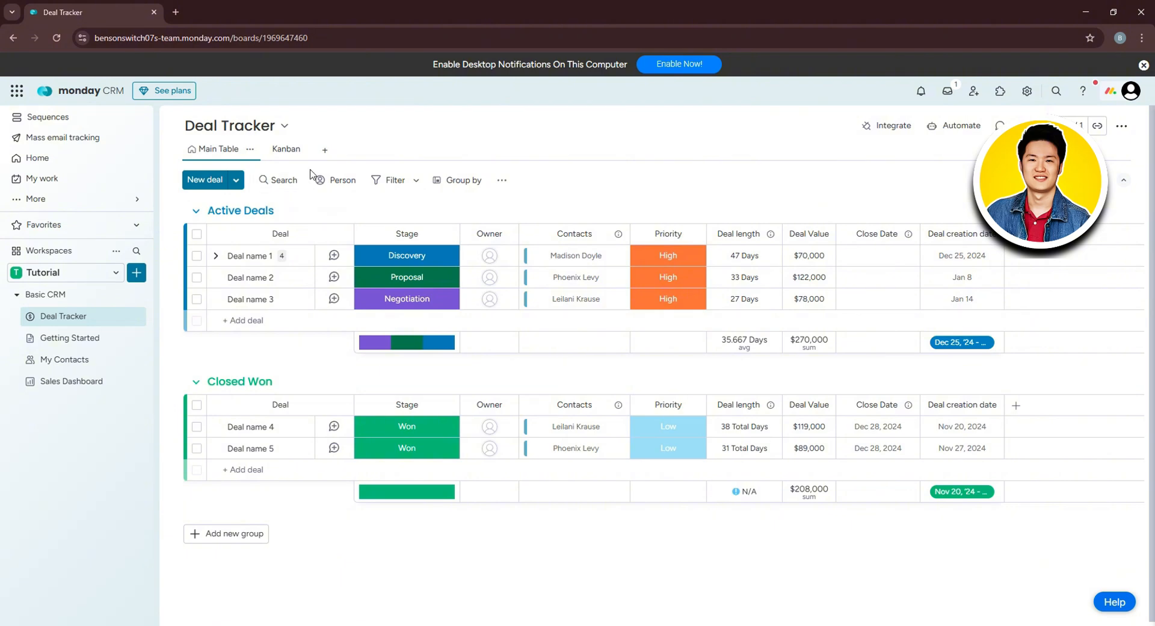
pyautogui.scroll(-1, 710, 285)
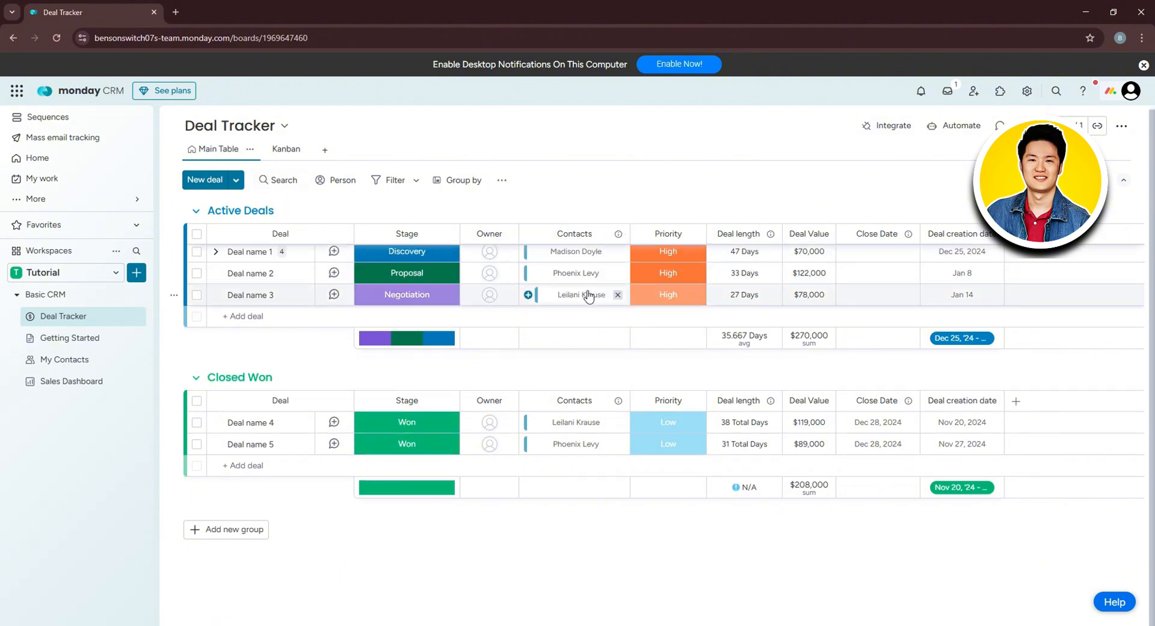
pyautogui.scroll(1, 581, 295)
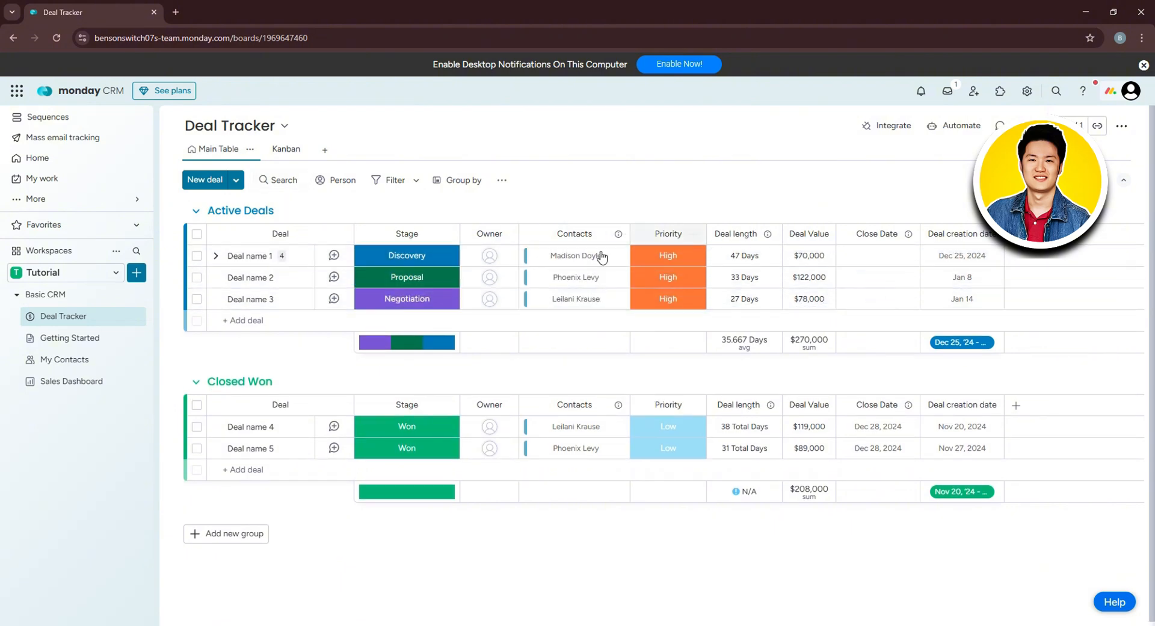
pyautogui.click(247, 256)
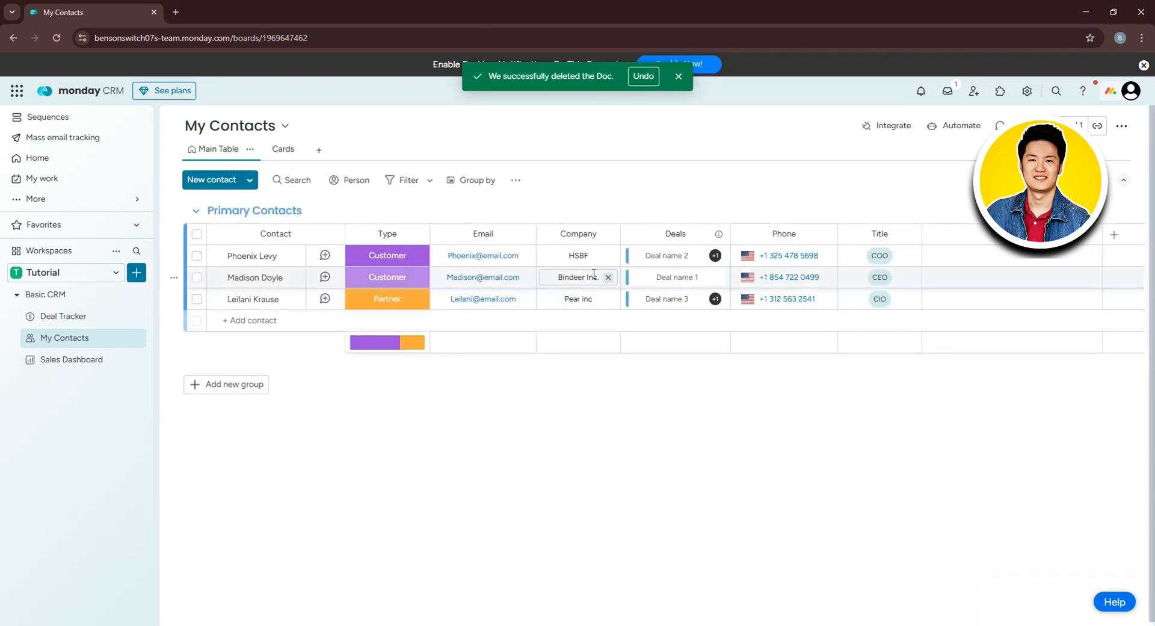
pyautogui.click(257, 321)
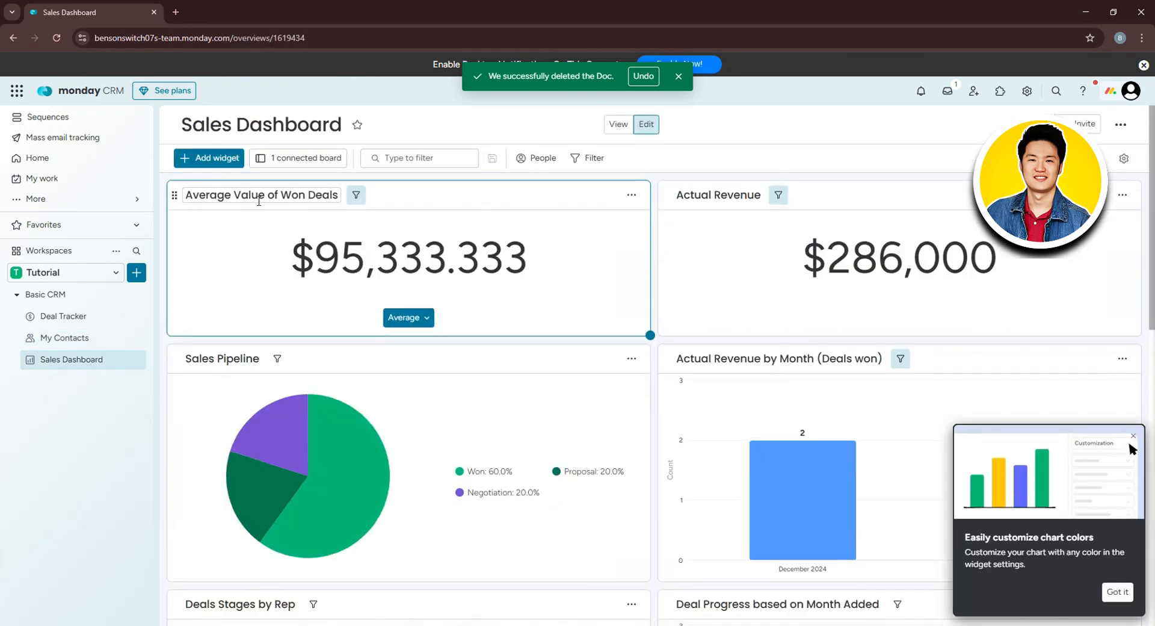
pyautogui.scroll(-5, 738, 241)
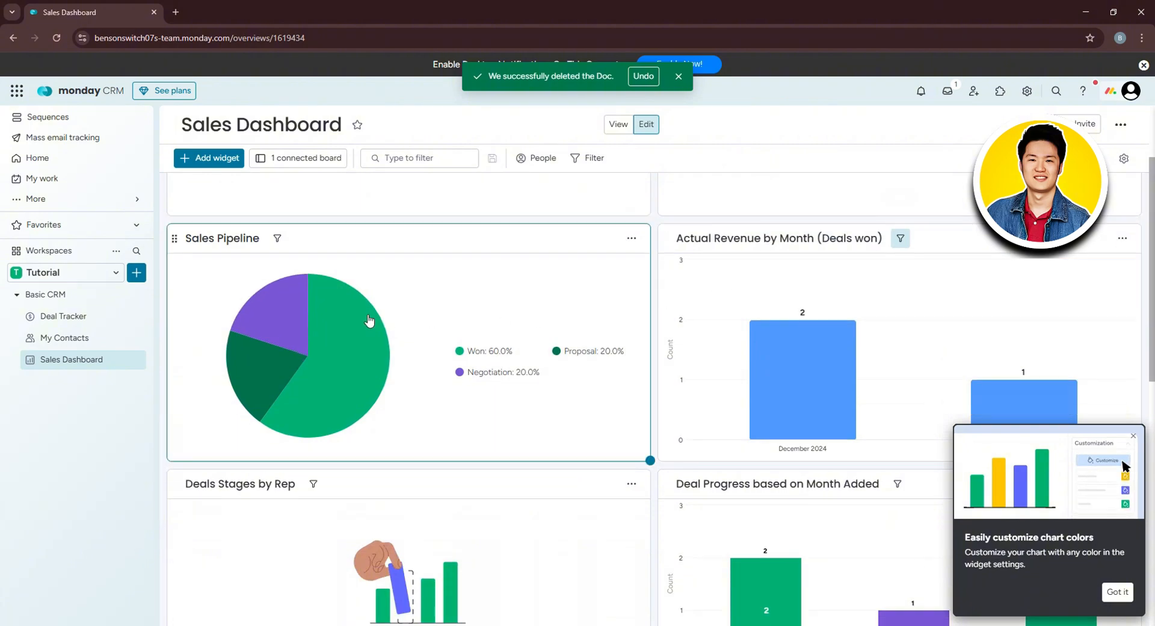
pyautogui.scroll(-4, 602, 373)
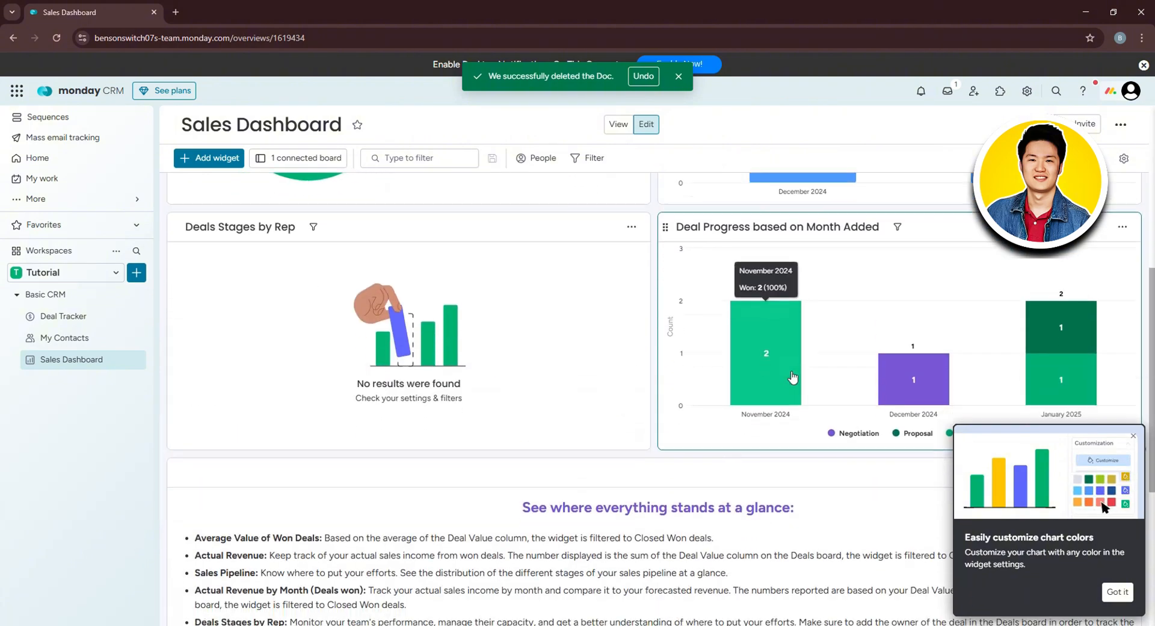